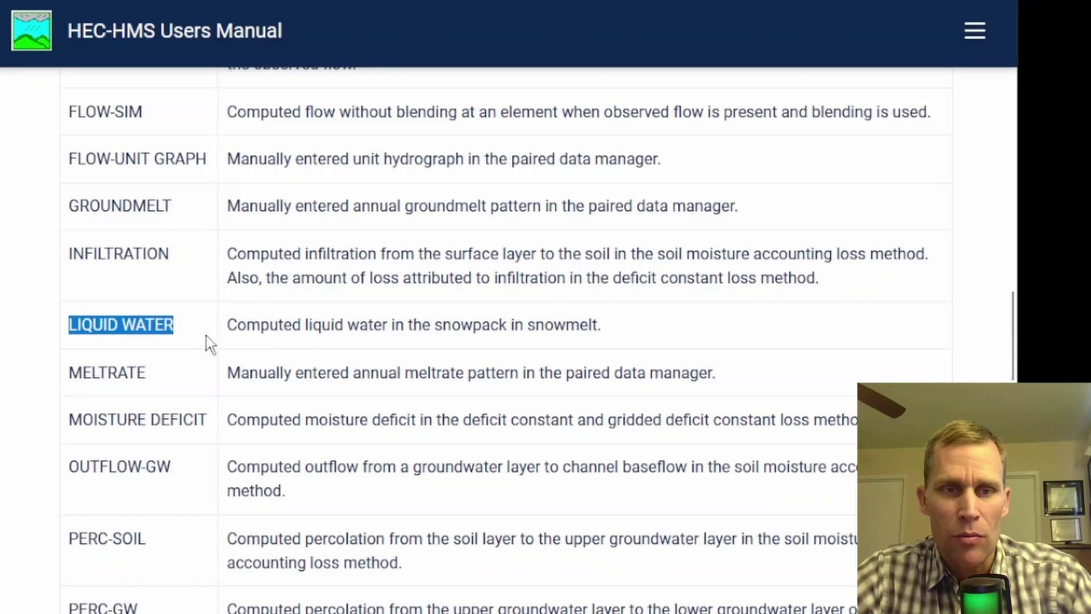
Review the LIQUID WATER, PRECIP-LWASS and PRECIP-EXCESS definitions in the manual's table, highlighting each entry's text.
left_click(230, 331)
left_click_drag(230, 330, 609, 332)
scroll(610, 332, "down", 10)
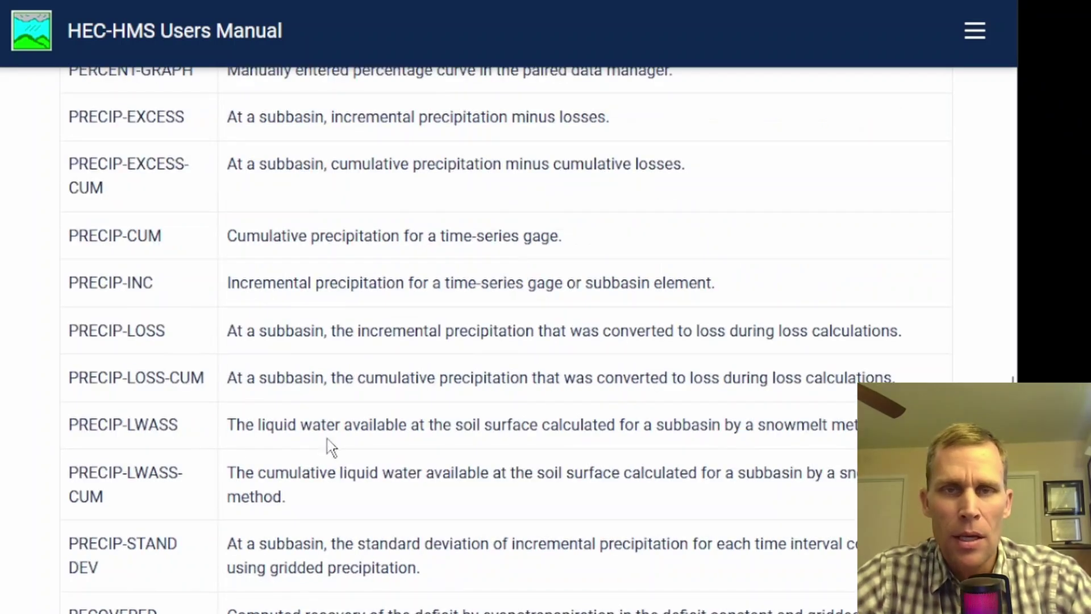
left_click_drag(68, 432, 866, 438)
left_click(230, 427)
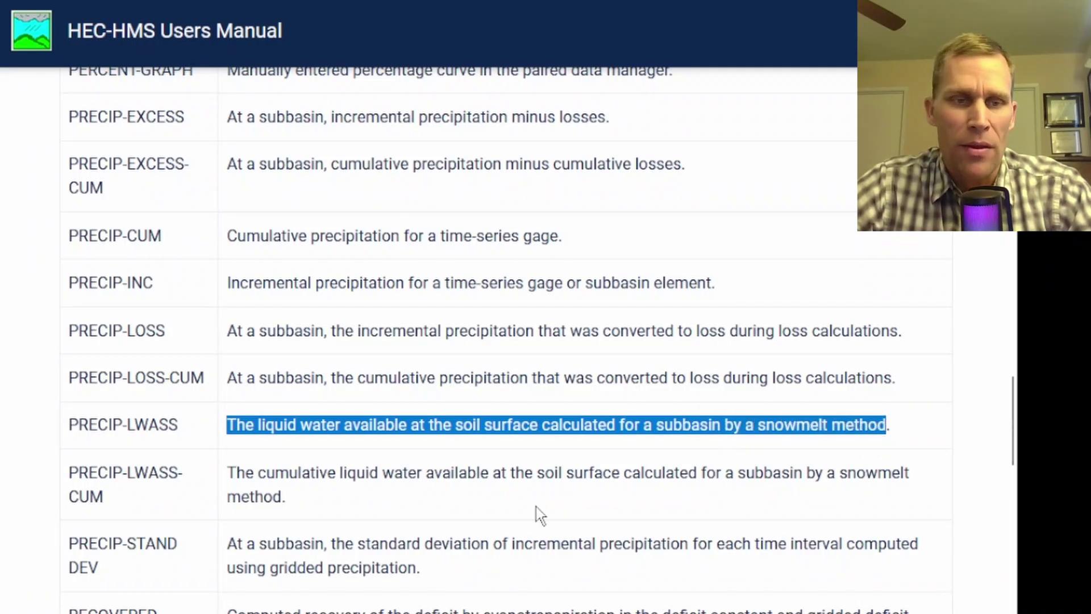
scroll(185, 170, "up", 2)
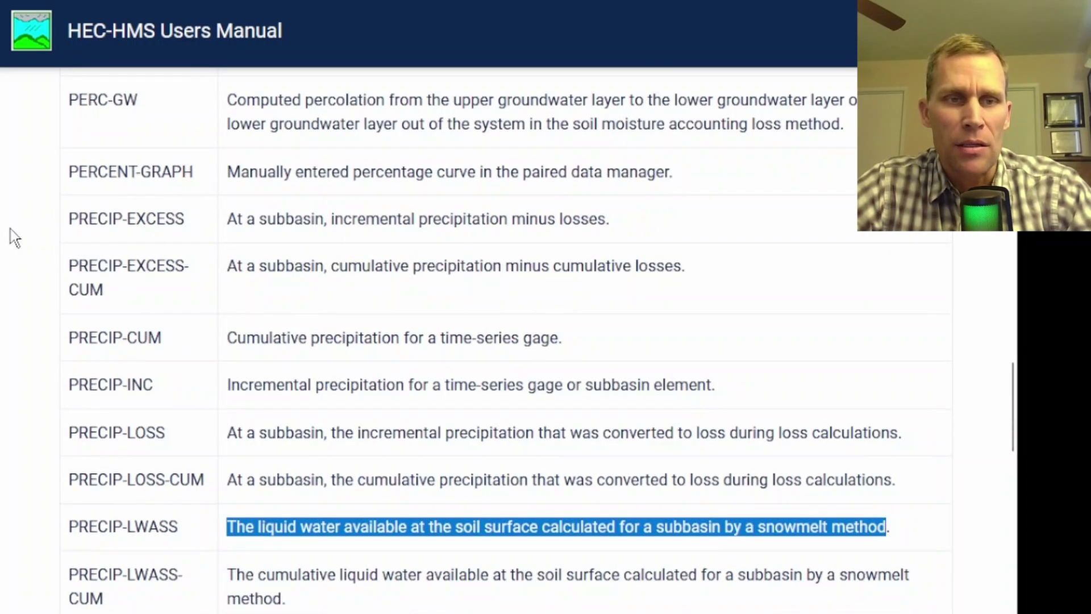
left_click_drag(67, 222, 618, 232)
left_click(622, 221)
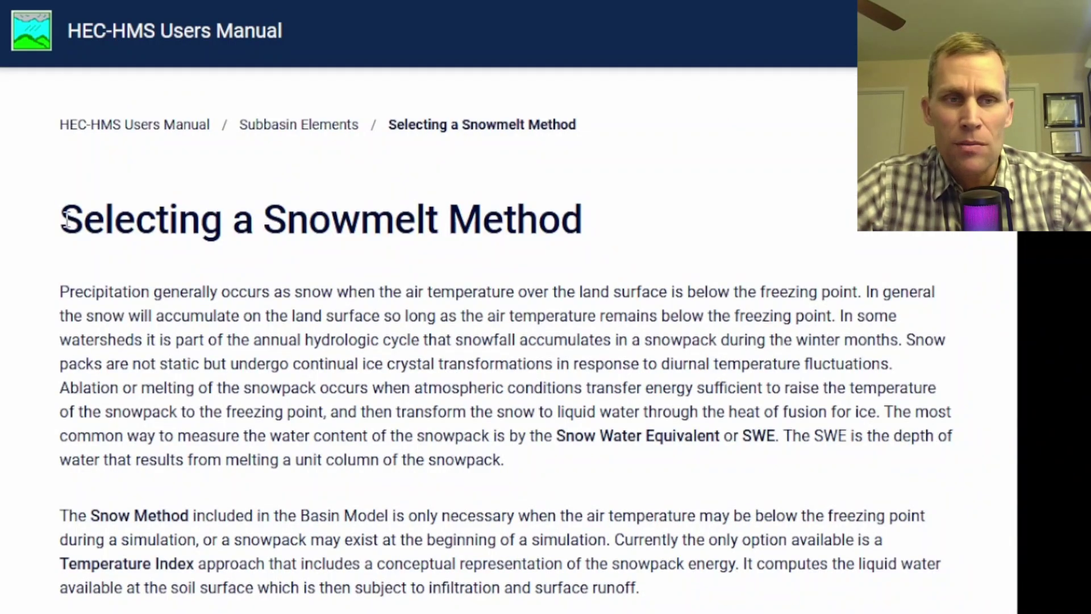
Read the manual page on selecting a snowmelt method, including its Temperature Index and Parameter Values sections.
left_click_drag(66, 219, 599, 231)
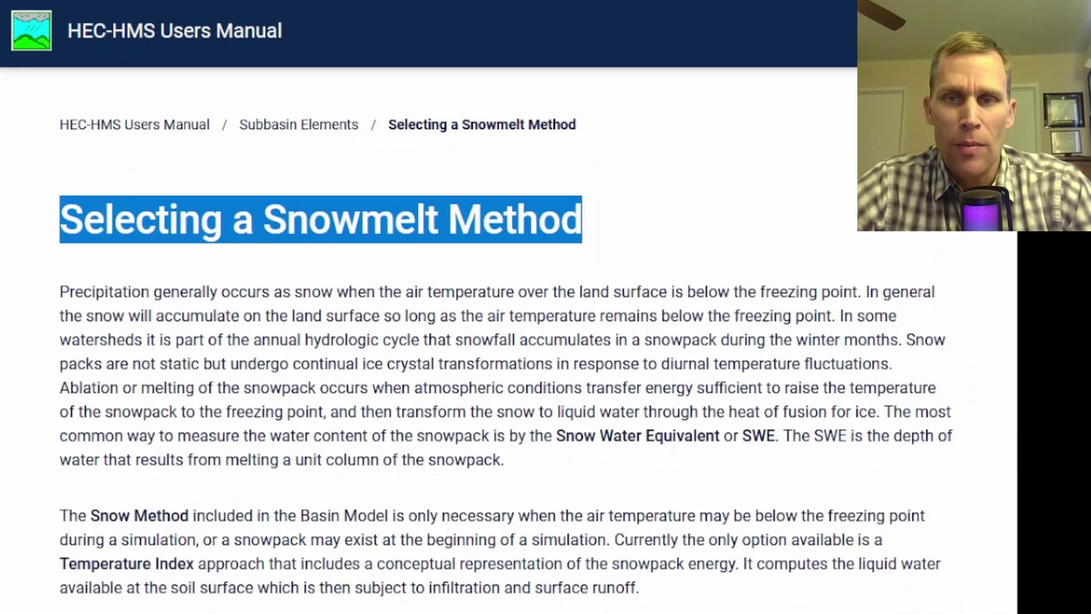
scroll(725, 295, "down", 20)
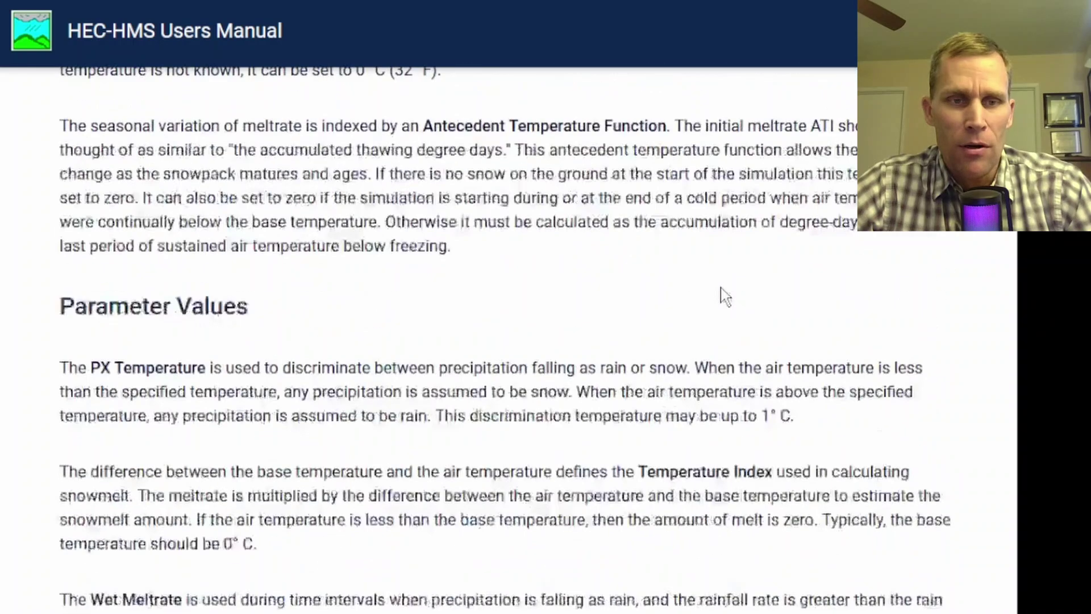
scroll(725, 296, "down", 20)
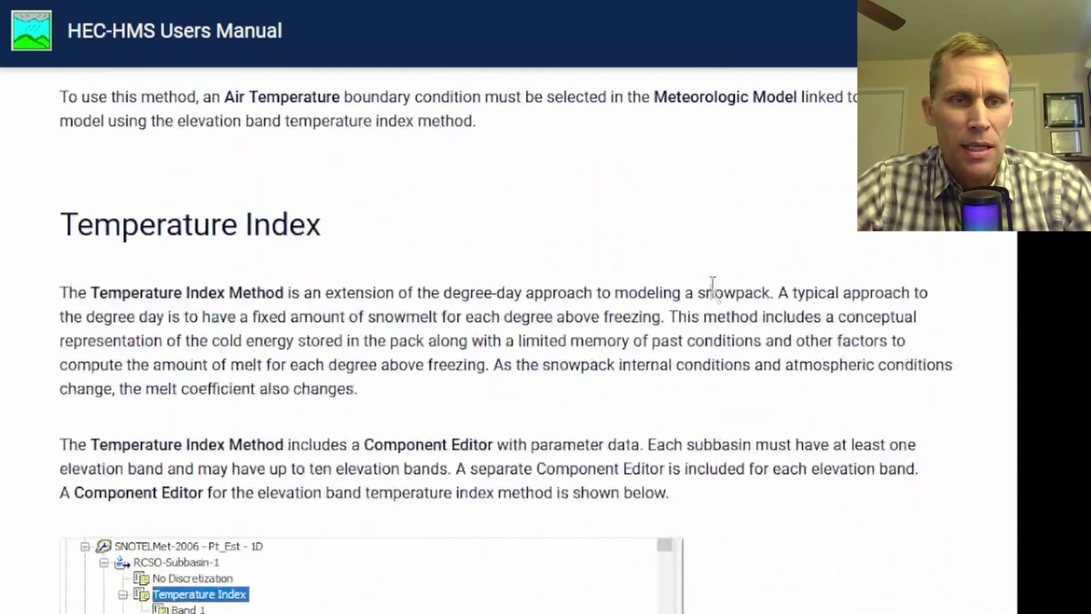
scroll(711, 283, "down", 1)
left_click_drag(64, 126, 223, 134)
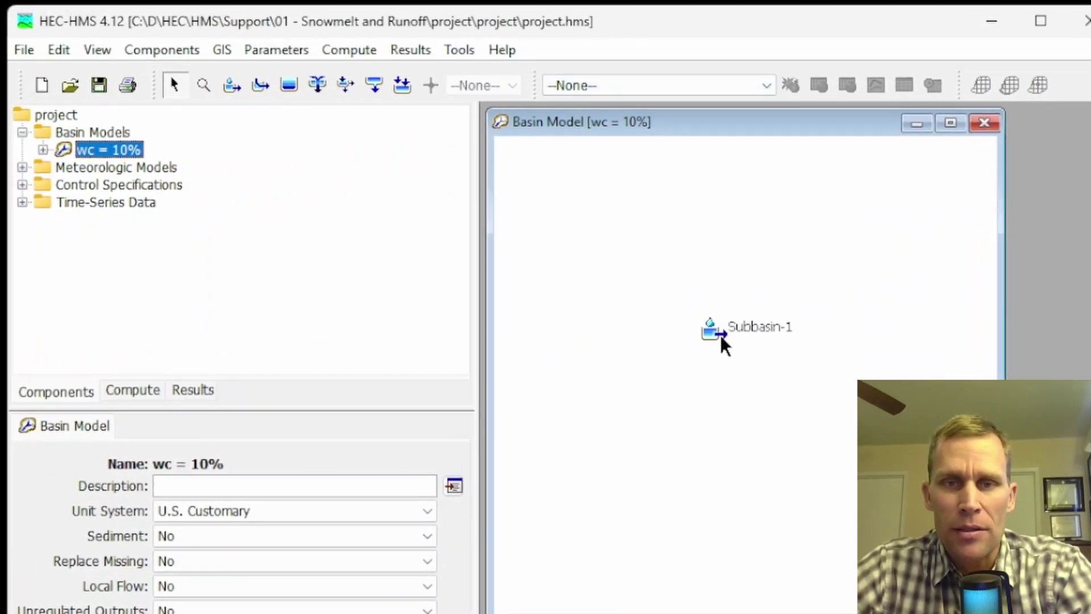
In HEC-HMS, select Subbasin-1 in the basin map and check the available snow methods, keeping Temperature Index.
left_click(717, 334)
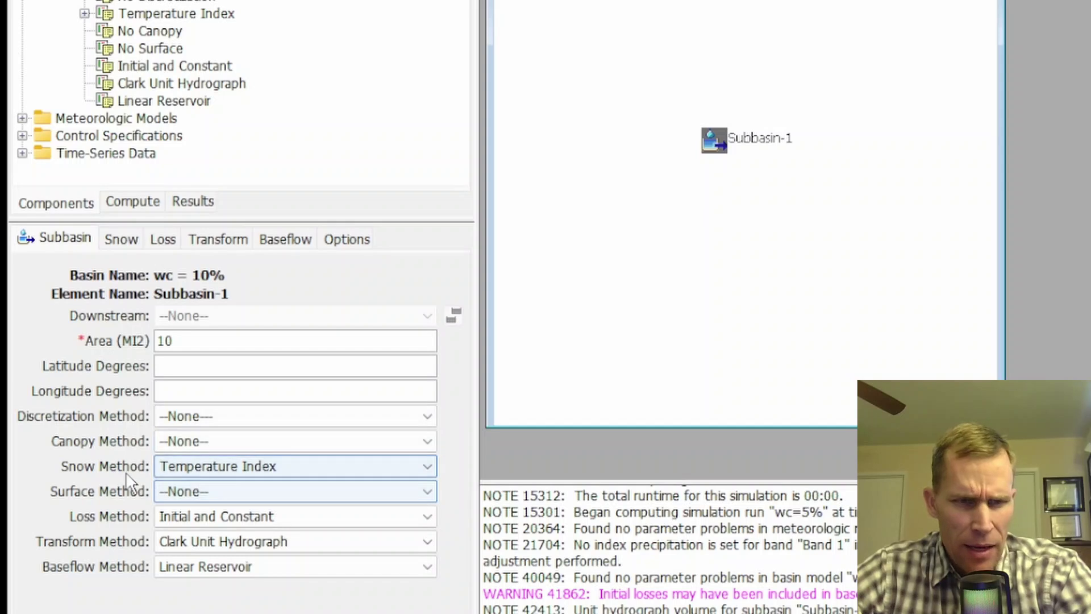
left_click(188, 469)
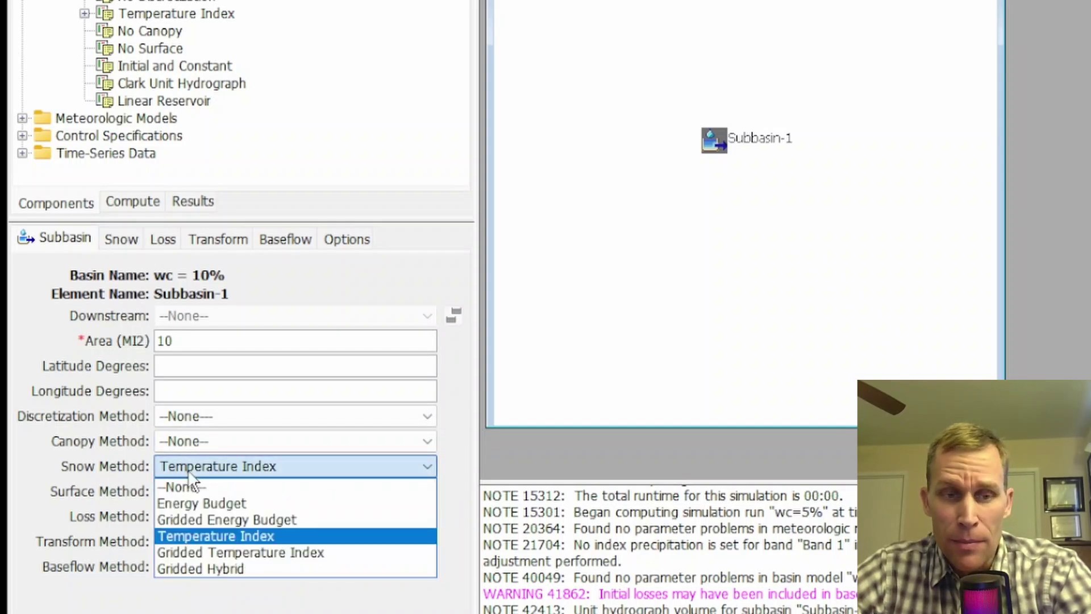
left_click(187, 470)
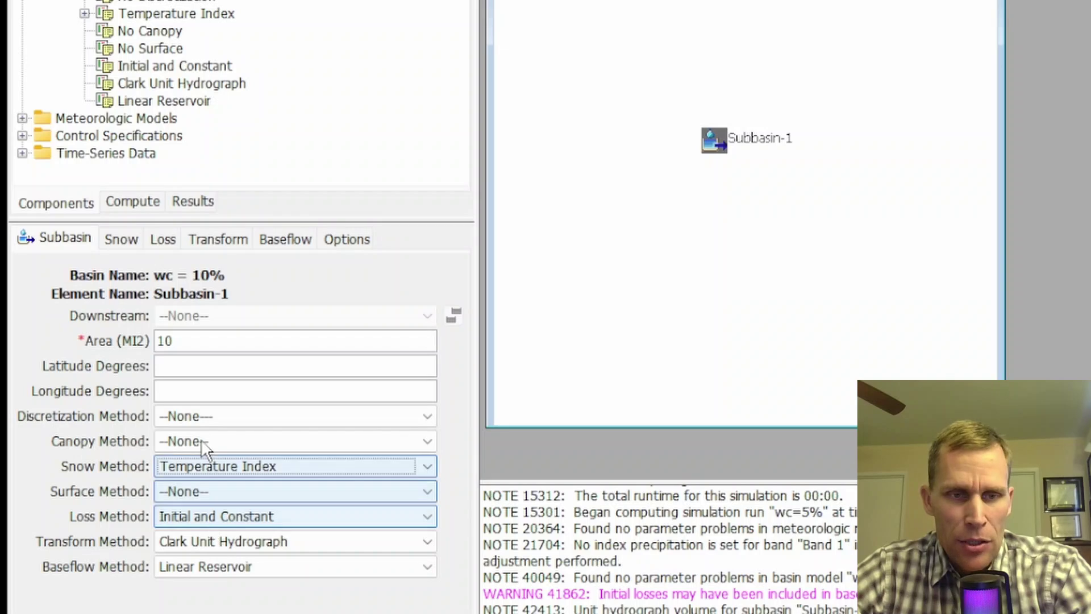
Review the loss, transform and baseflow parameters of Subbasin-1.
left_click(164, 241)
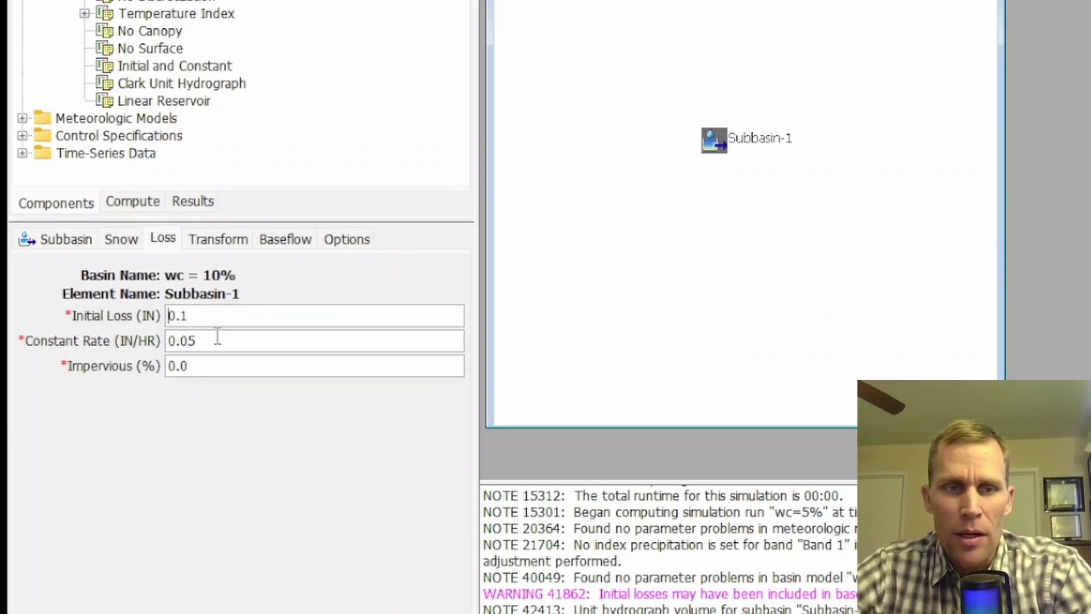
left_click(216, 242)
left_click(259, 341)
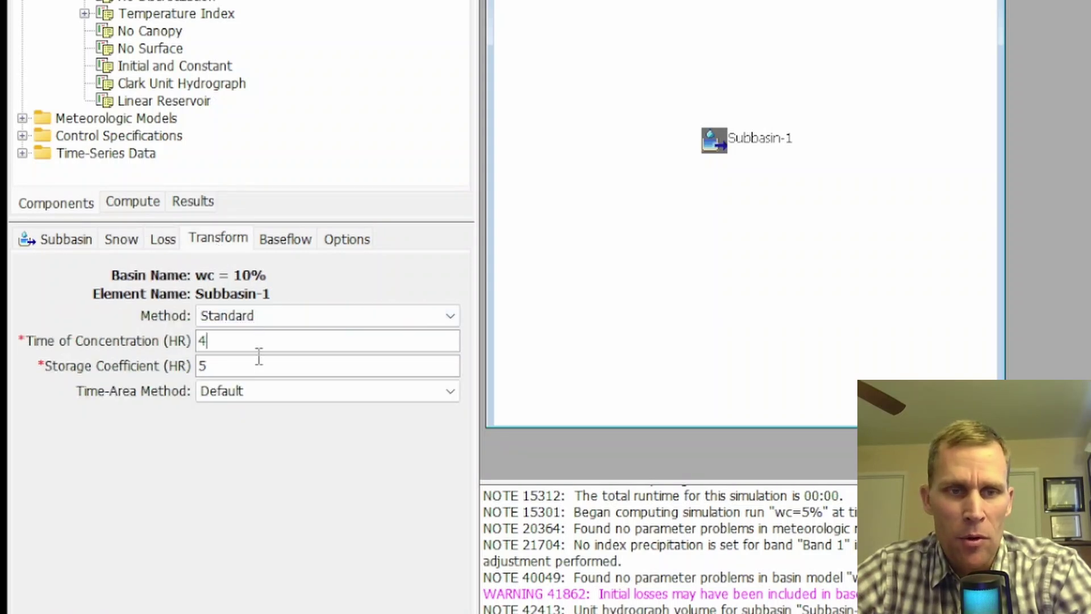
left_click(292, 240)
left_click(263, 273)
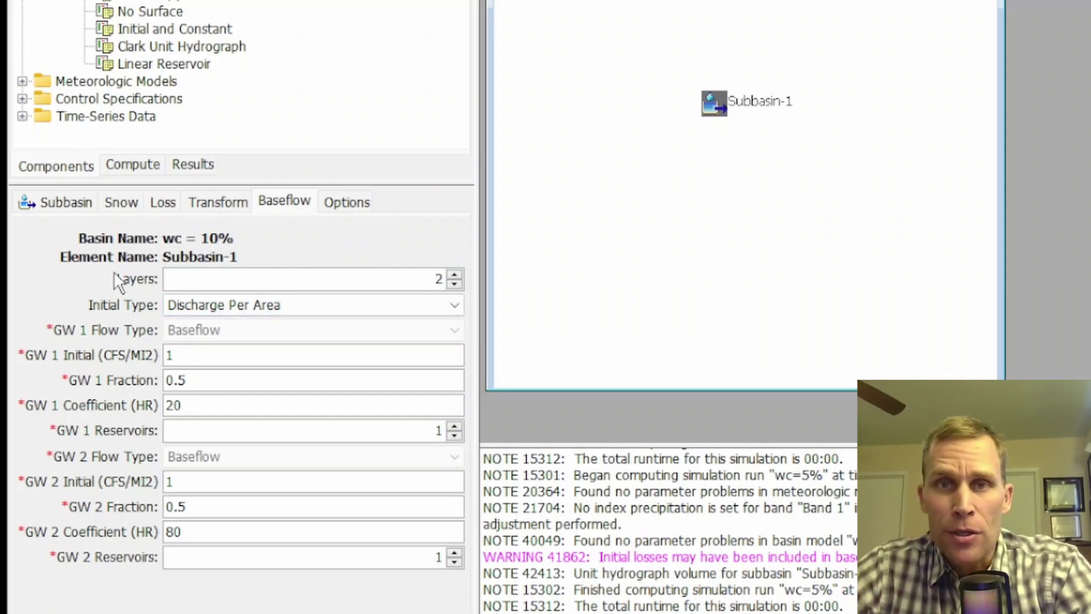
Show all snow parameters of Subbasin-1 and examine the temperatures, meltrates and water capacity.
left_click(116, 202)
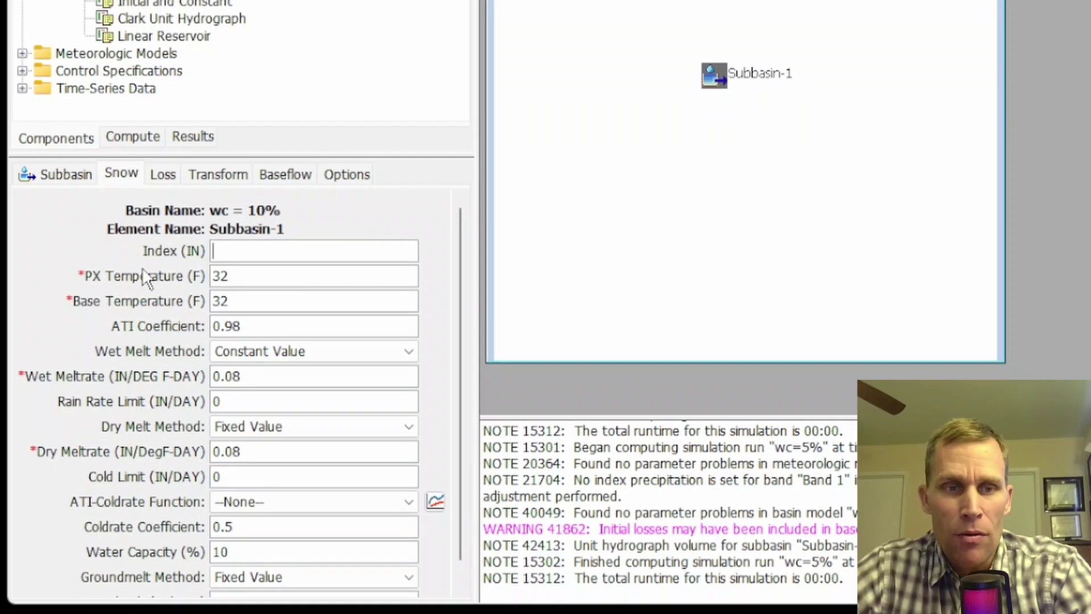
left_click_drag(370, 162, 371, 130)
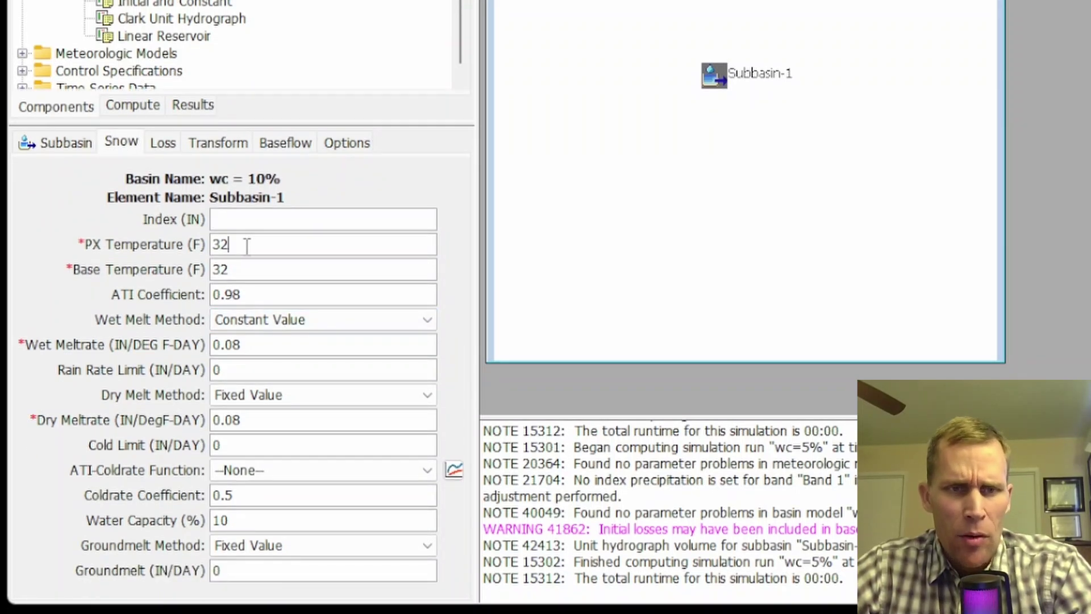
left_click_drag(248, 245, 210, 270)
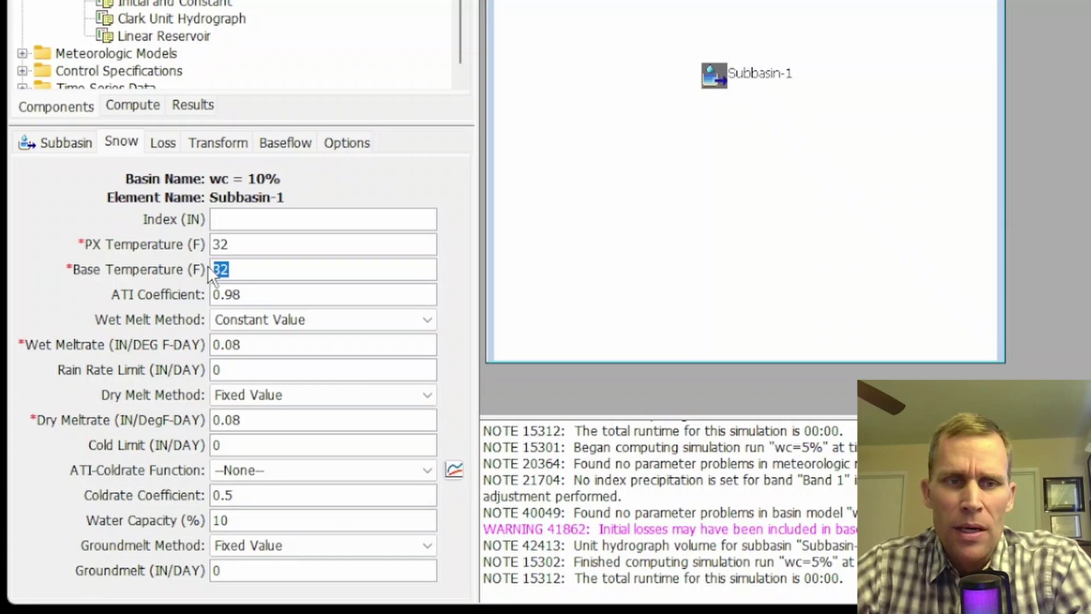
left_click_drag(246, 346, 172, 335)
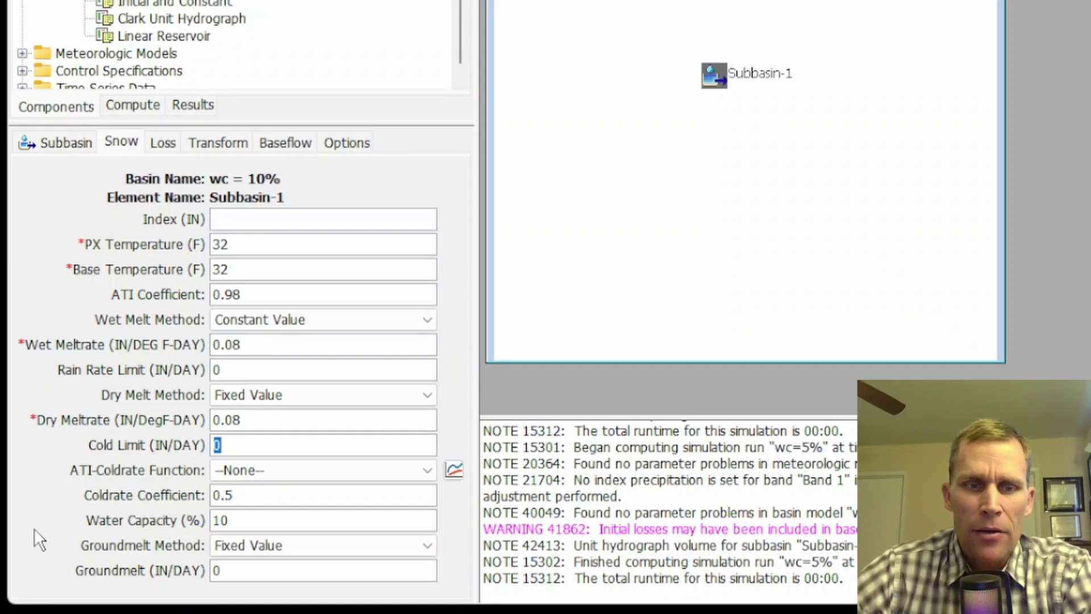
left_click_drag(242, 520, 205, 520)
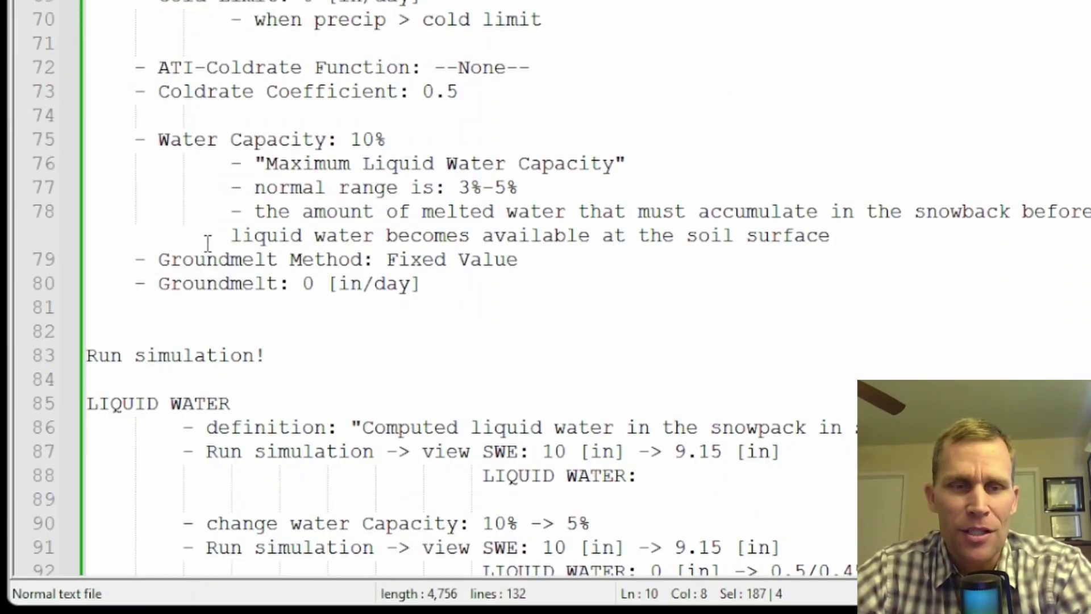
Switch to the text notes and read the Water Capacity entry, including its full name, normal range and definition.
left_click_drag(138, 140, 462, 145)
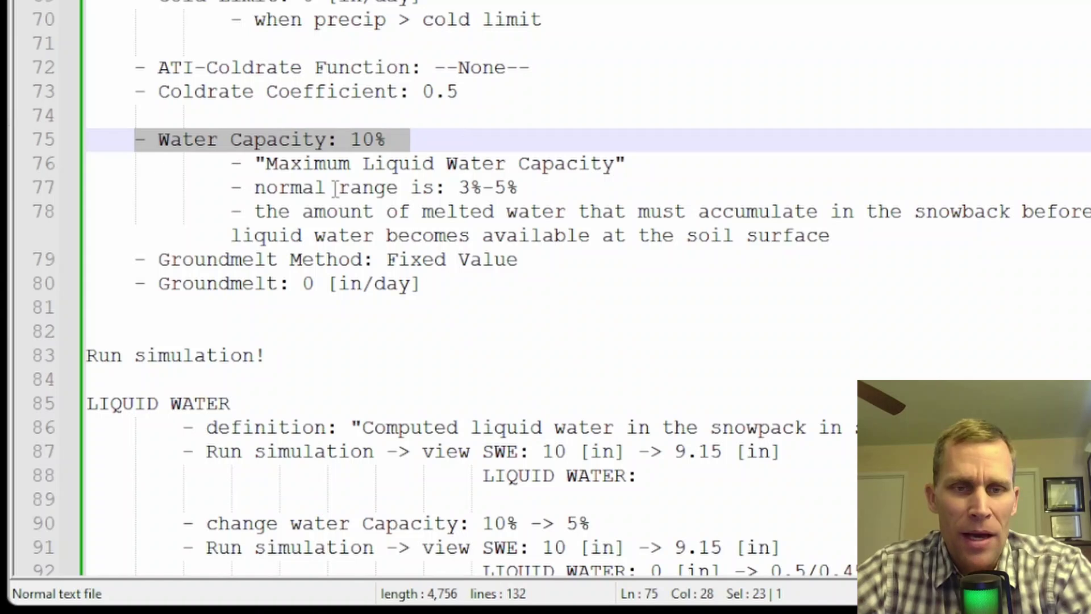
left_click_drag(244, 188, 524, 191)
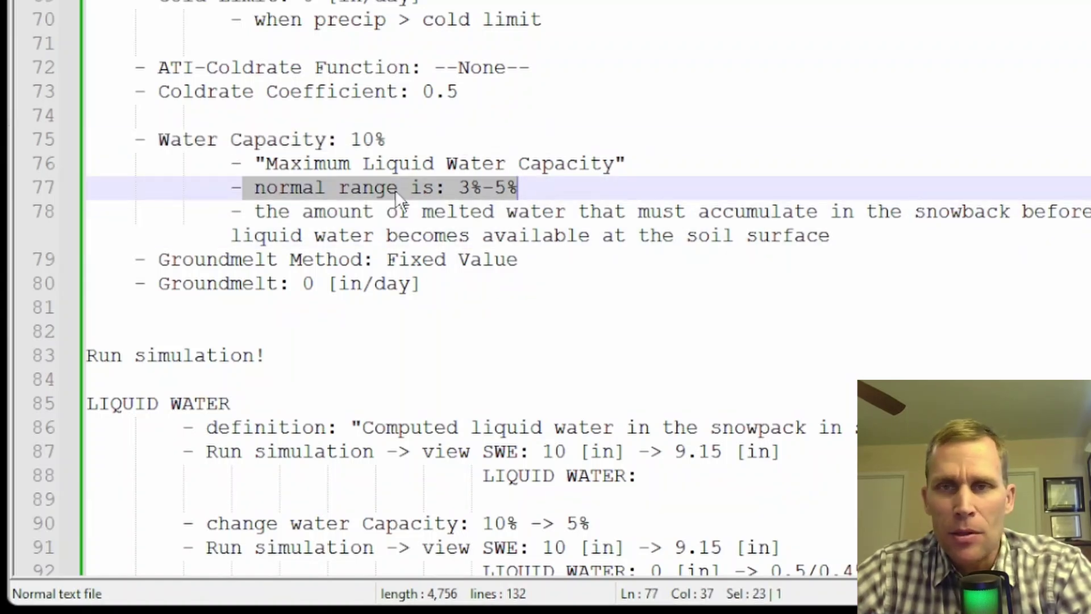
left_click(264, 176)
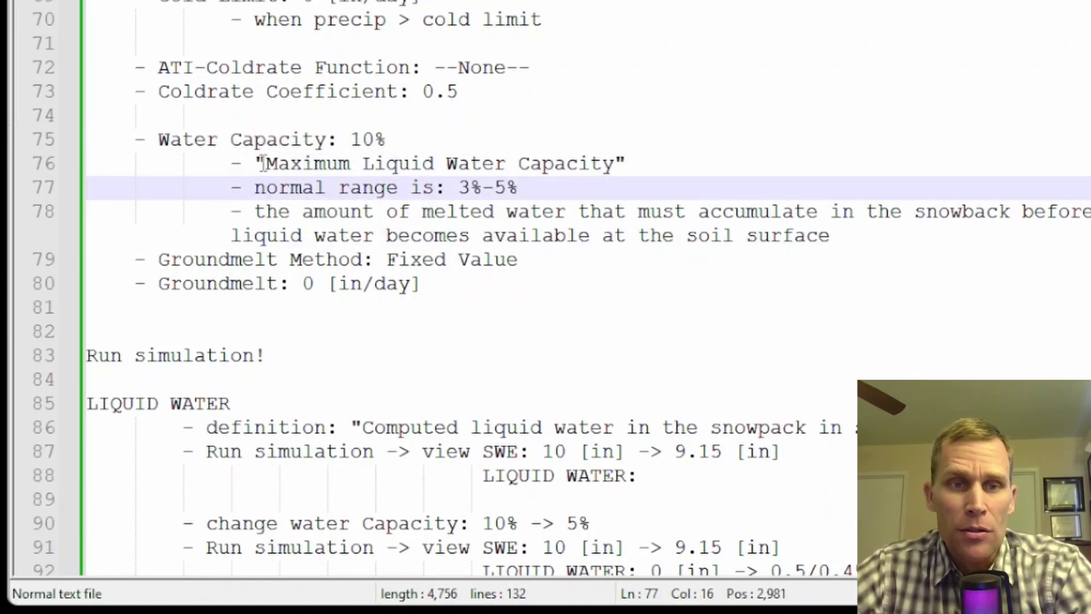
left_click_drag(263, 164, 614, 170)
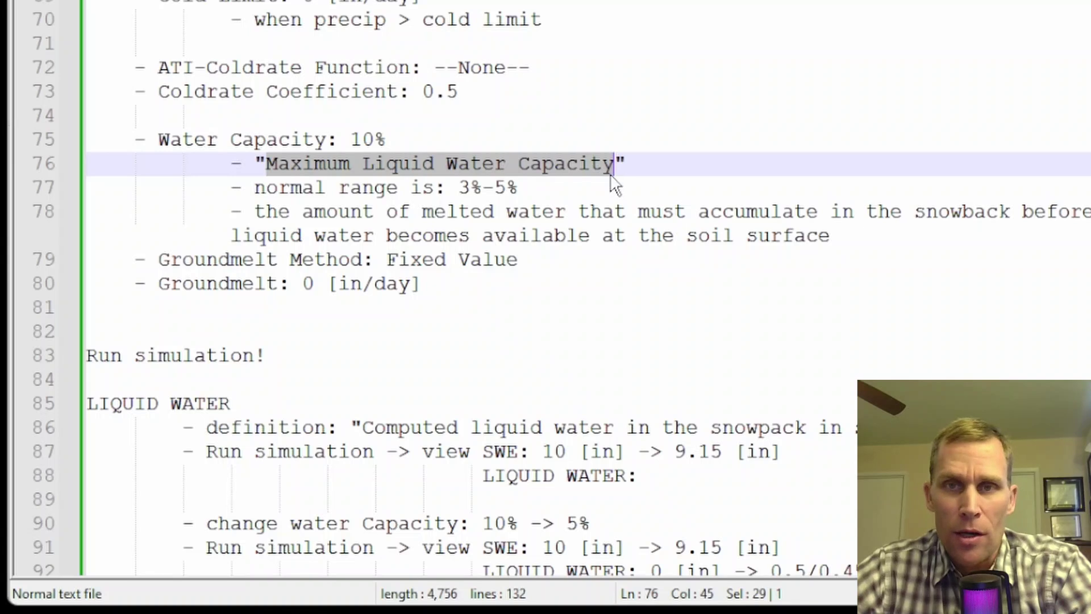
double_click(274, 210)
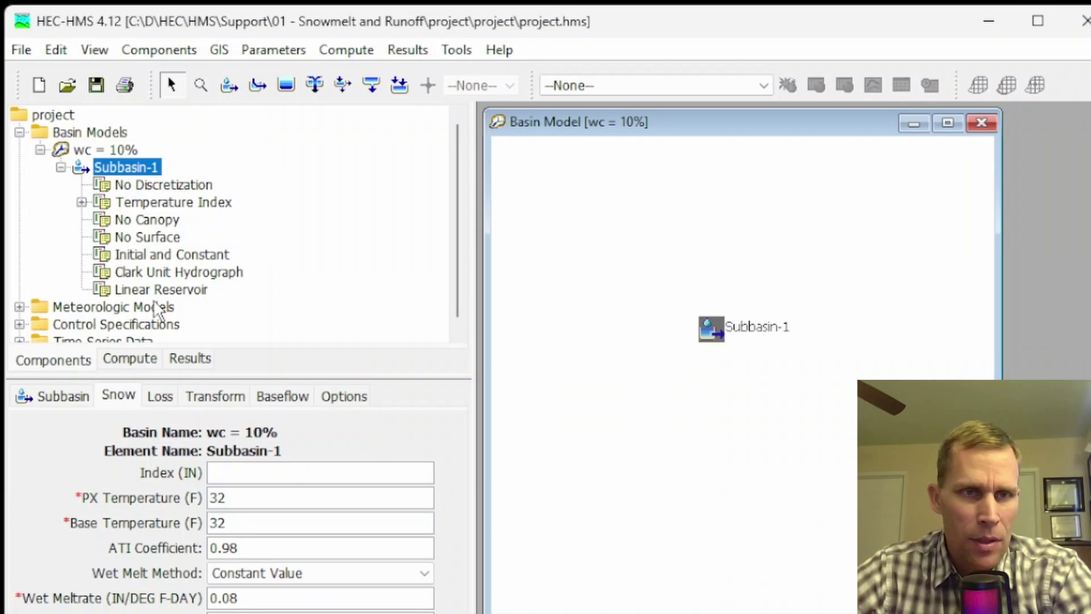
Back in HEC-HMS, open Band 1 under Temperature Index and examine its initial liquid water and initial SWE.
left_click(151, 203)
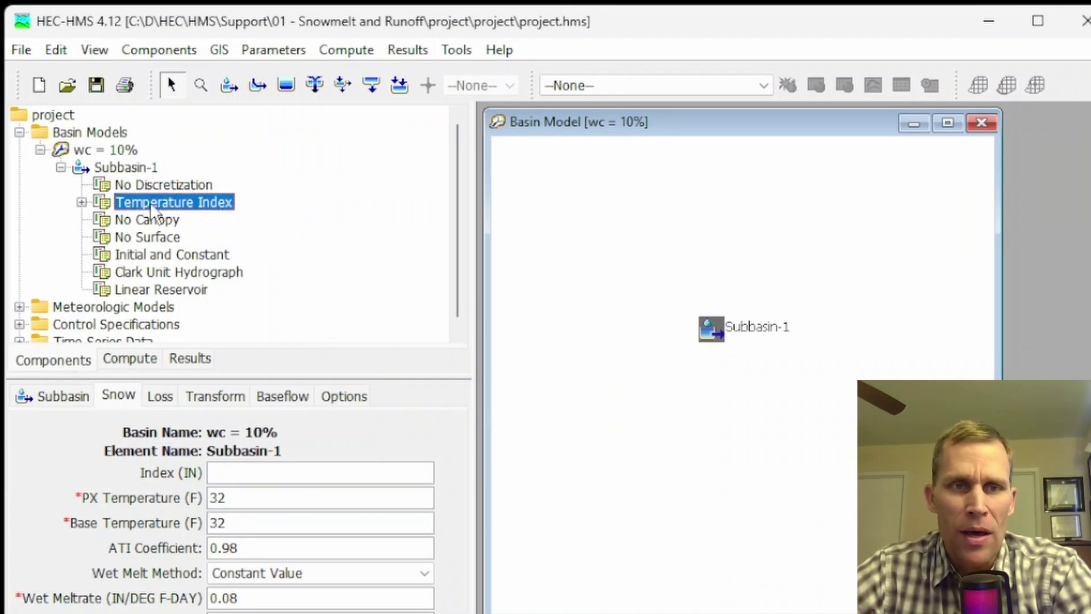
left_click(82, 202)
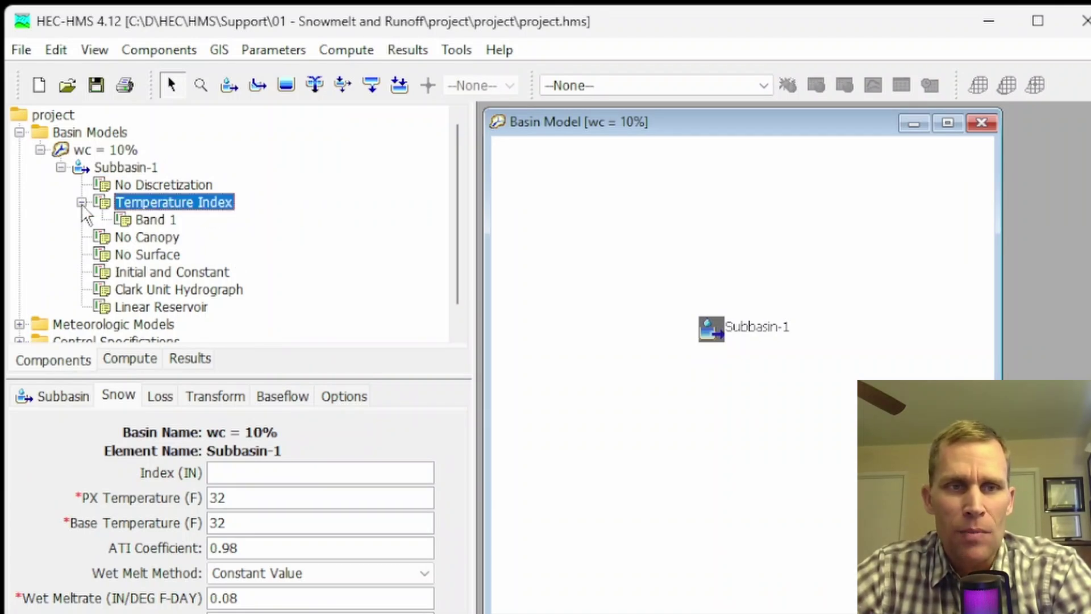
left_click(150, 221)
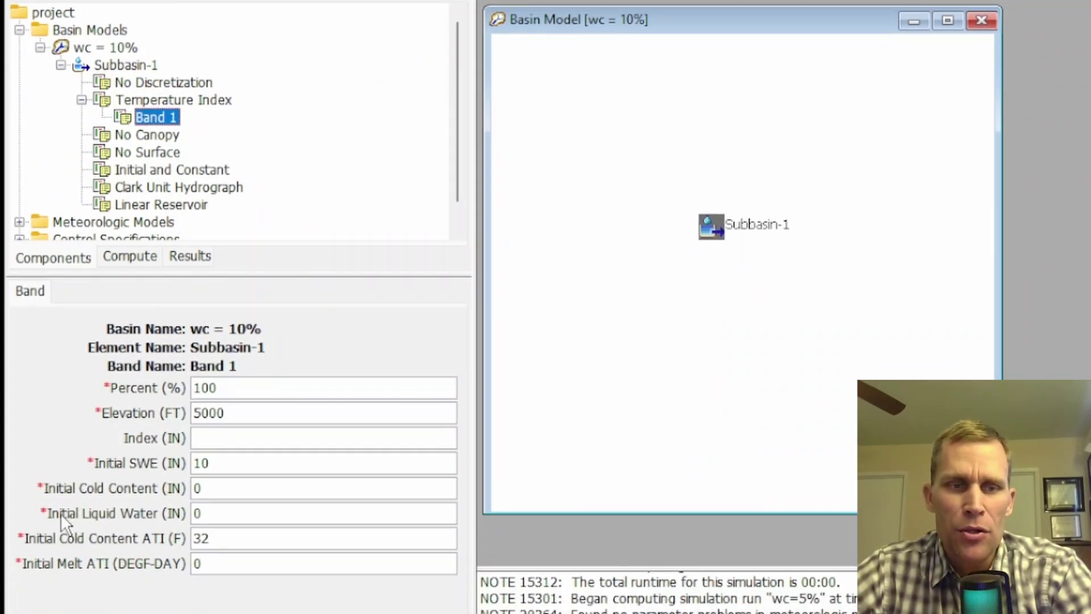
left_click(190, 514)
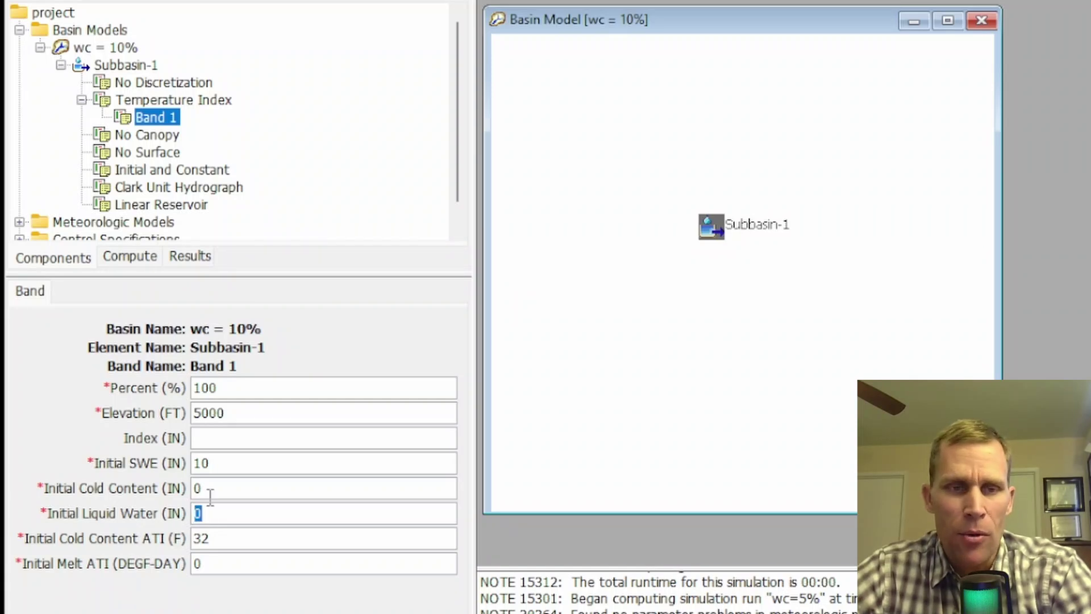
left_click_drag(220, 463, 174, 462)
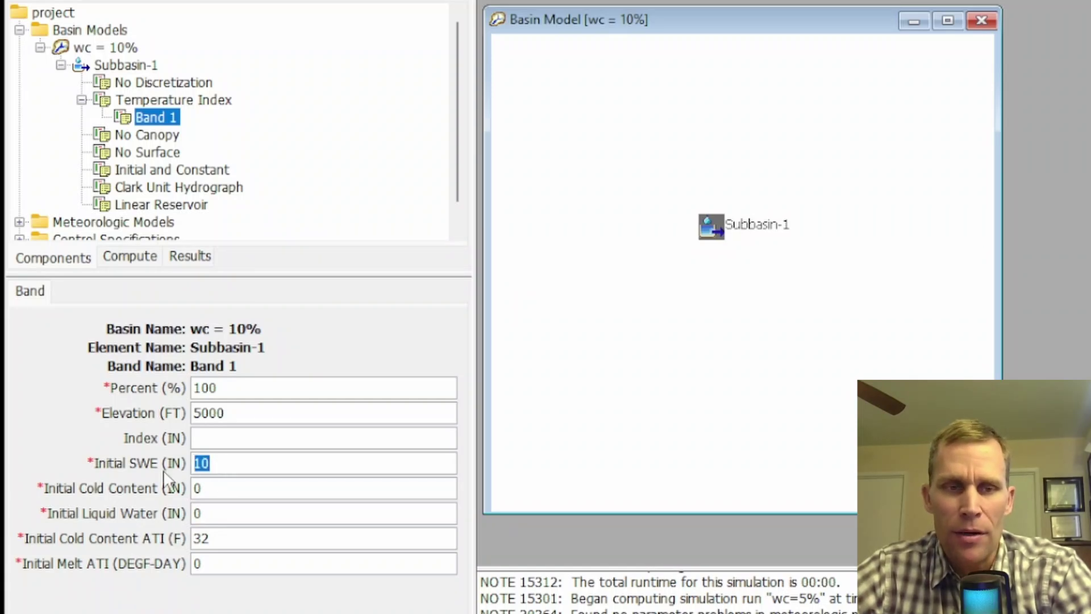
left_click(232, 463)
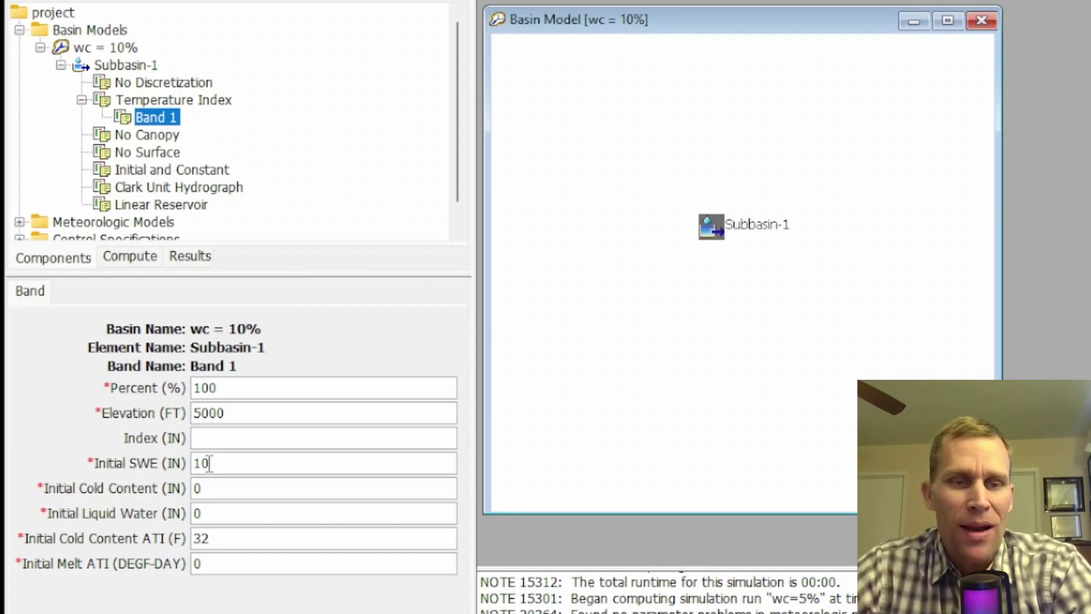
left_click_drag(239, 463, 167, 472)
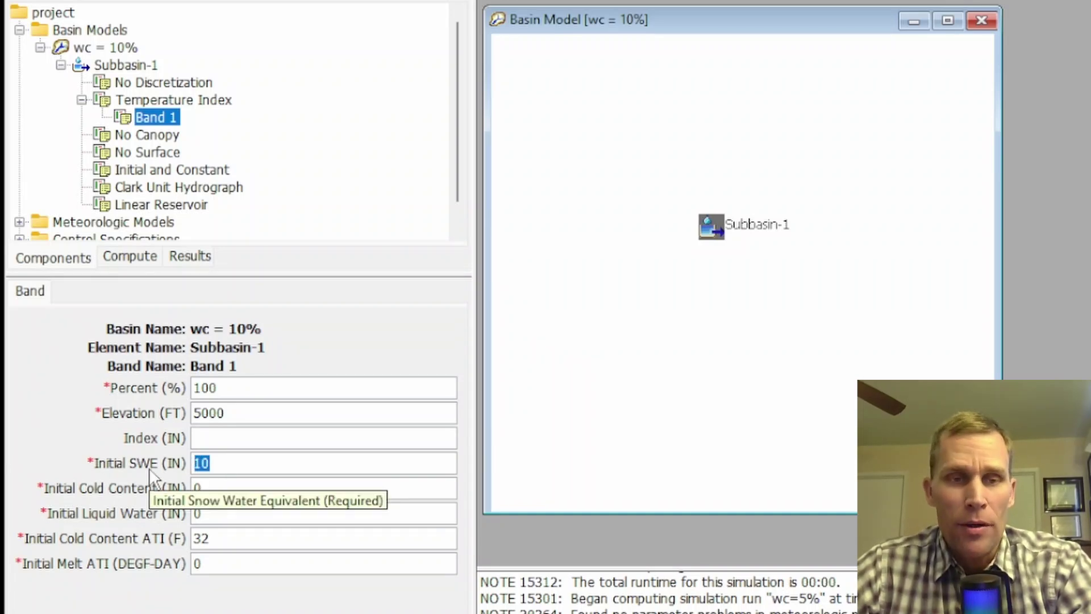
Return to the snow parameters of Subbasin-1 in the wc = 10% basin model and highlight the water capacity value.
left_click(95, 49)
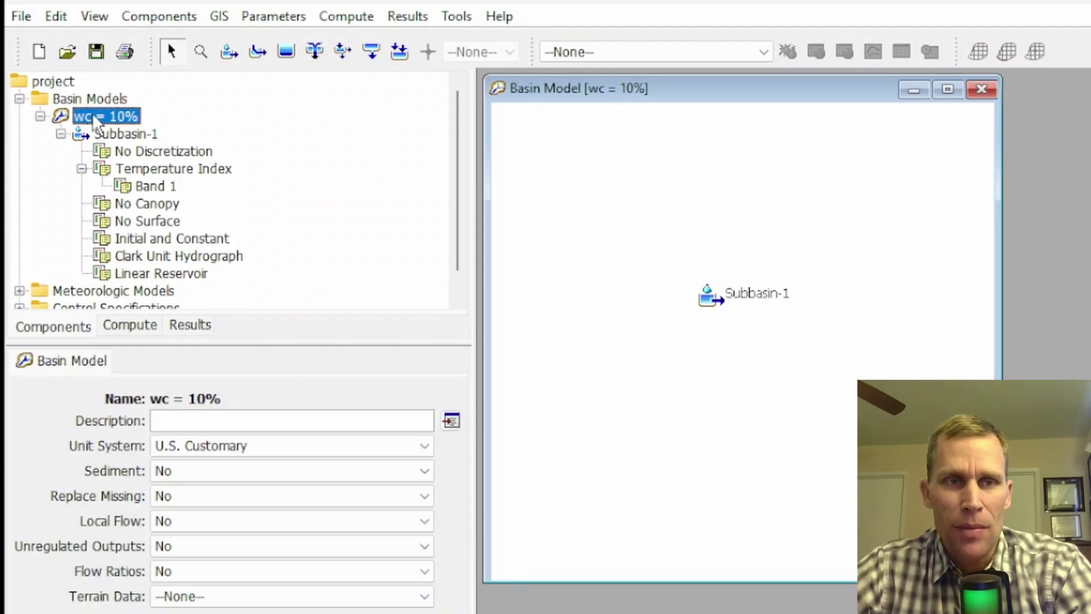
left_click(127, 135)
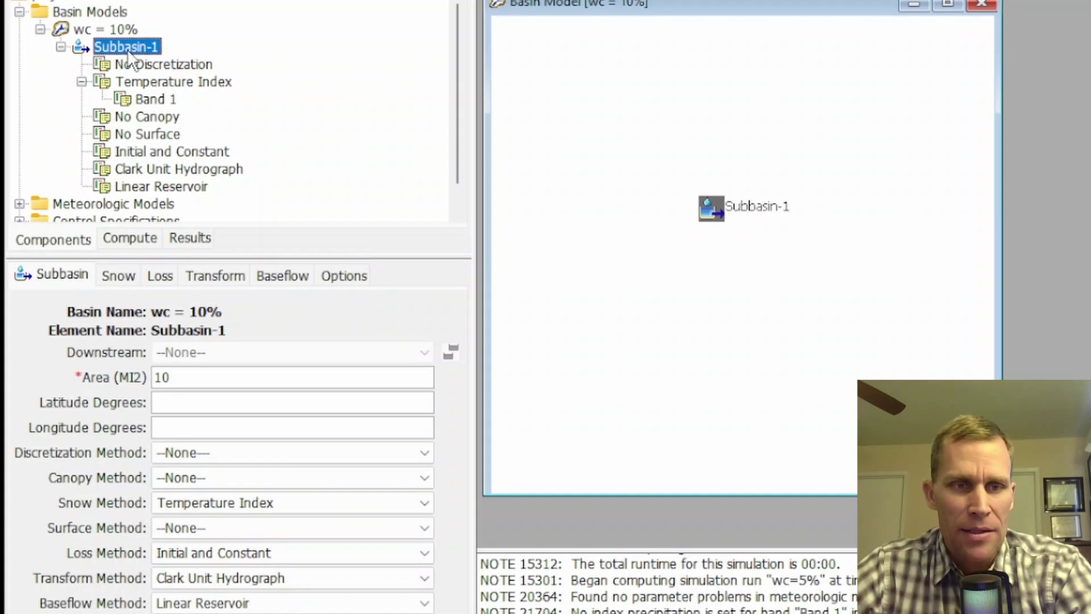
left_click(118, 276)
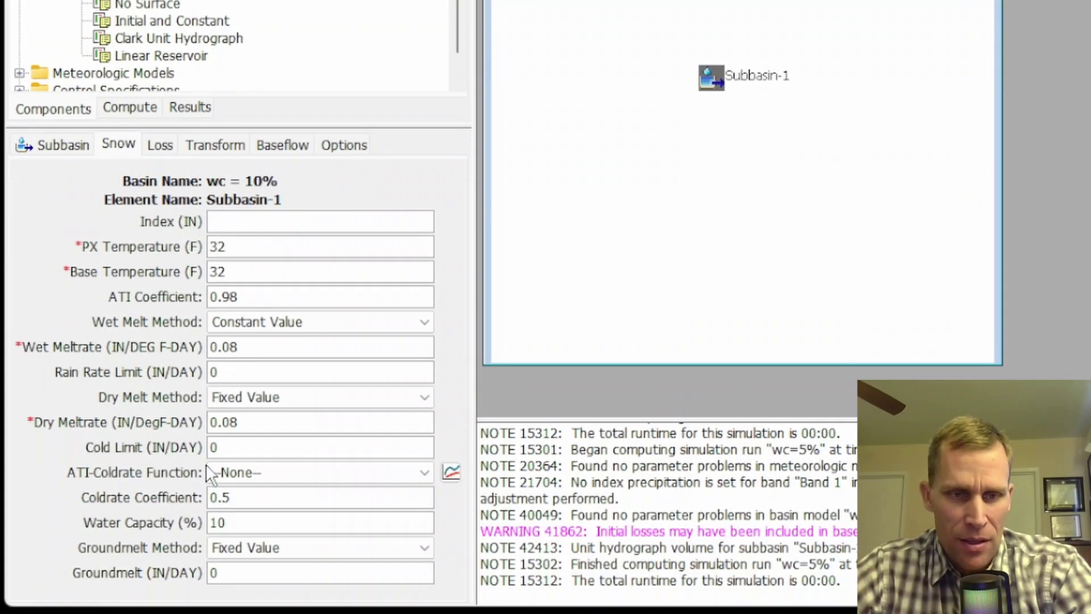
left_click_drag(253, 522, 204, 528)
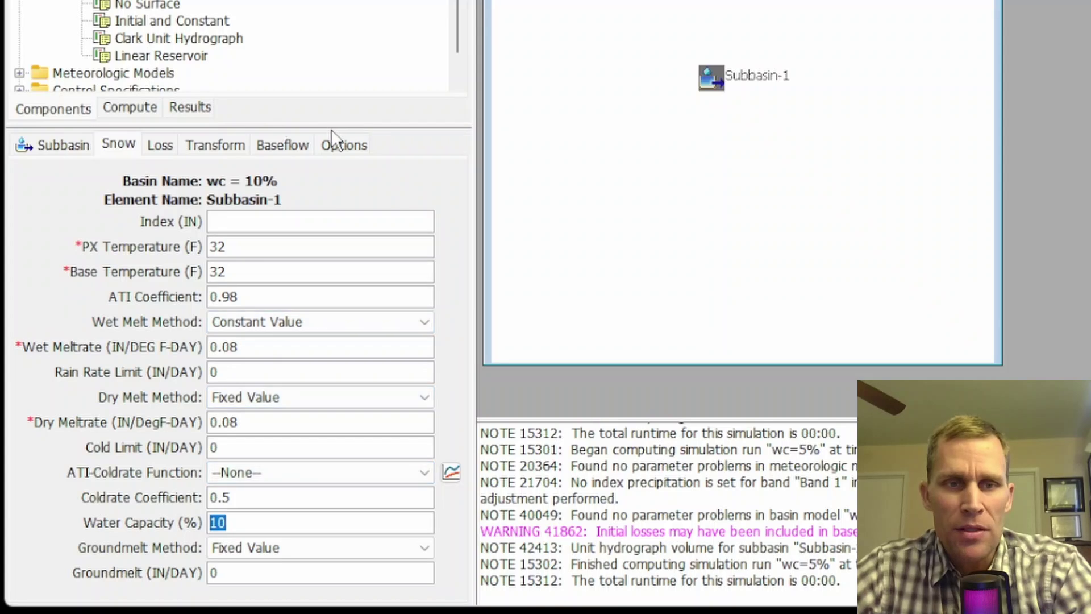
Expand the meteorologic models and check which gages Met 1's Specified Thermograph and Specified Hyetograph assign to Subbasin-1.
left_click_drag(318, 127, 318, 251)
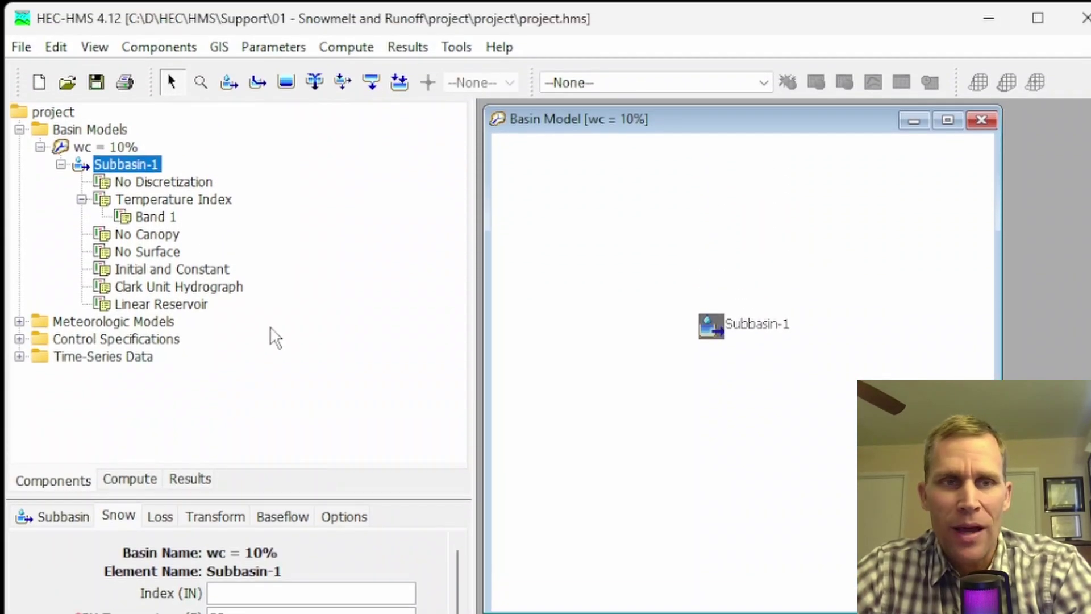
left_click(20, 321)
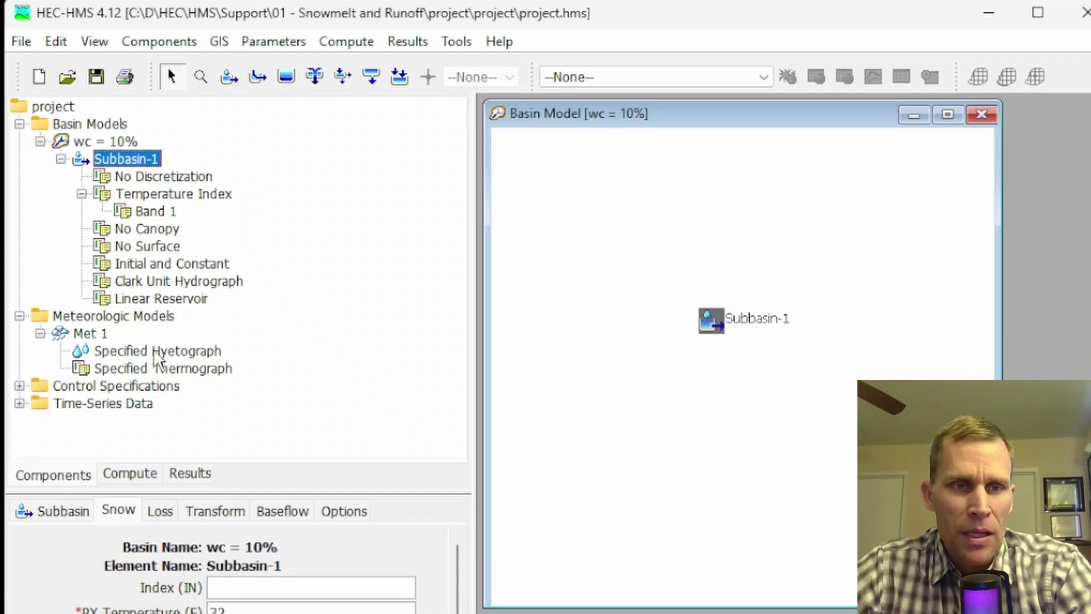
left_click(151, 351)
left_click(153, 367)
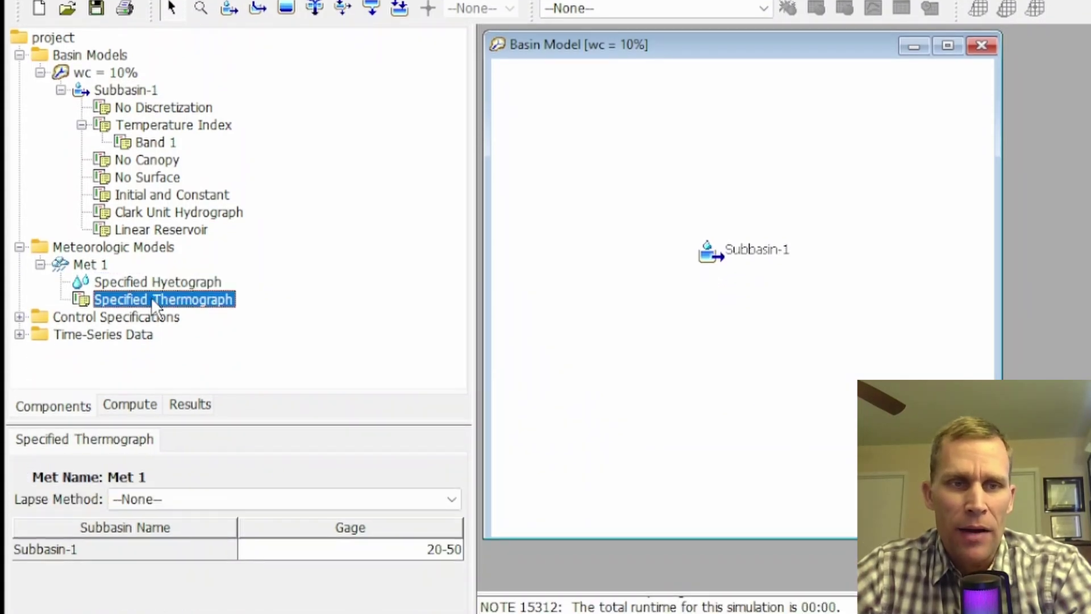
left_click(162, 284)
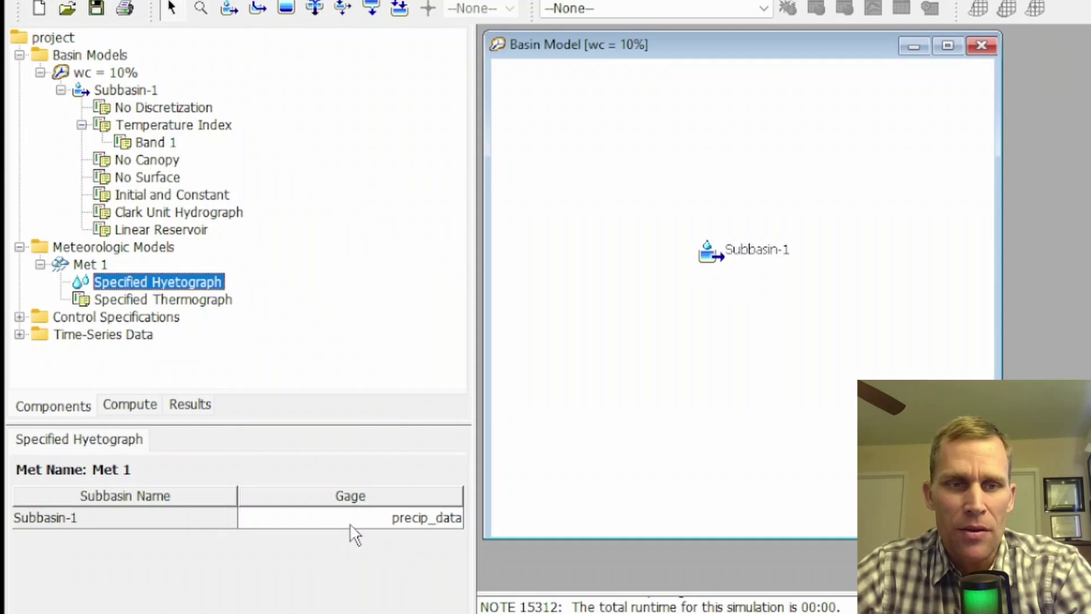
Open the precip_data precipitation gage in the time-series data and examine its data source, units and time interval.
left_click(20, 334)
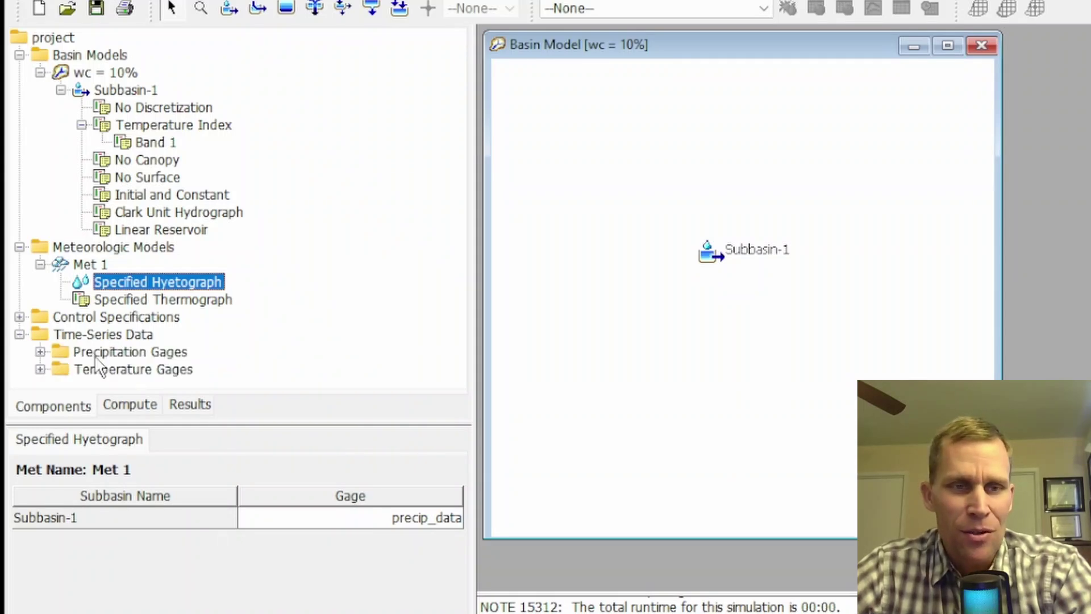
left_click(104, 351)
left_click(40, 352)
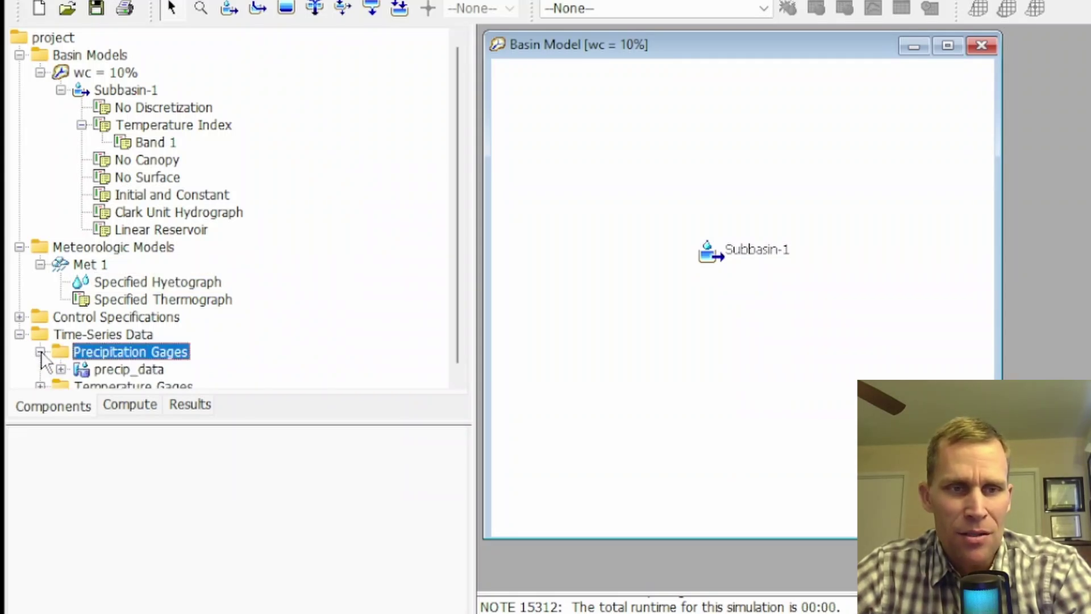
left_click(113, 369)
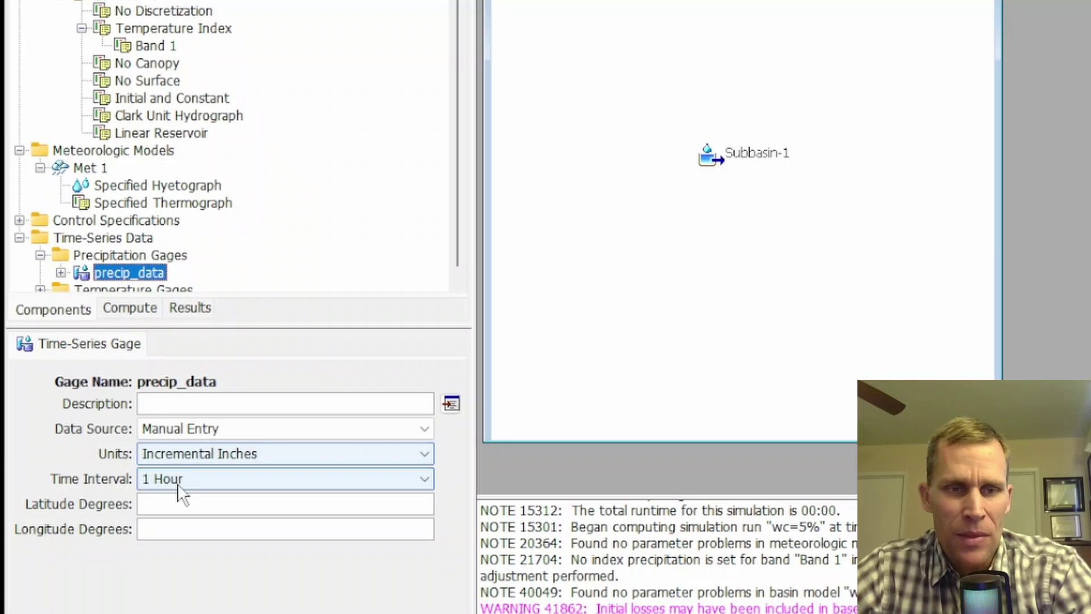
double_click(129, 273)
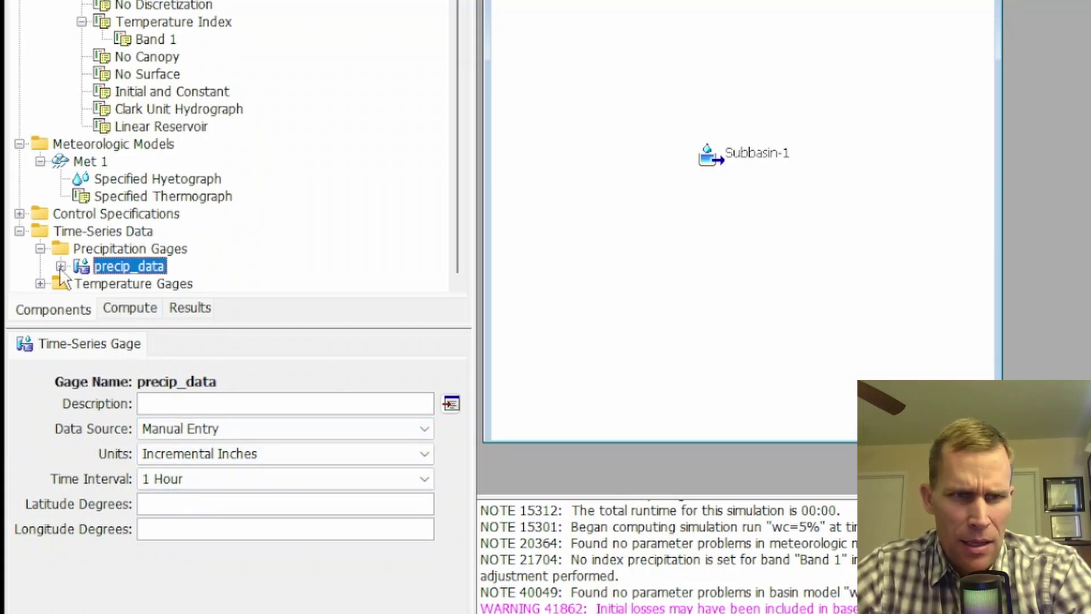
Review the time window, precipitation table and graph of precip_data for 01Jan2020 to 04Jan2020.
left_click(143, 284)
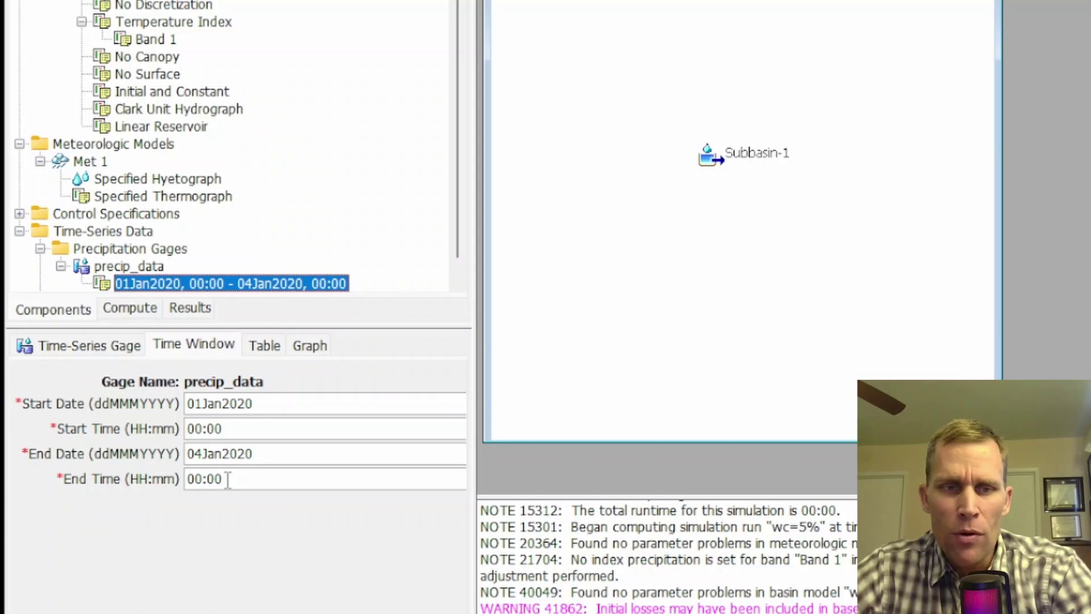
left_click(265, 343)
left_click_drag(458, 349, 460, 442)
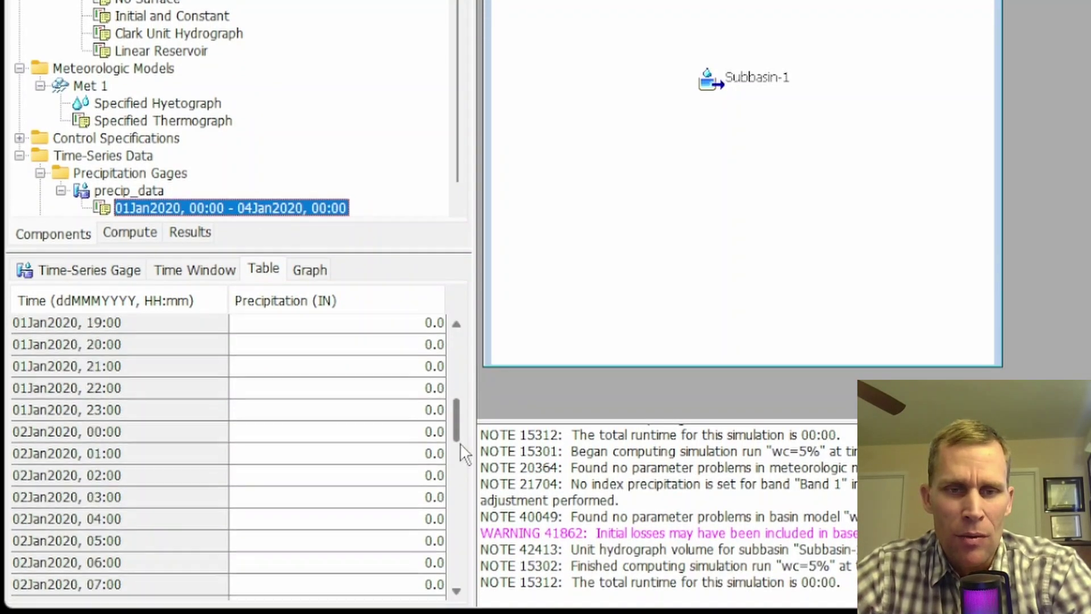
scroll(460, 443, "up", 6)
left_click(315, 275)
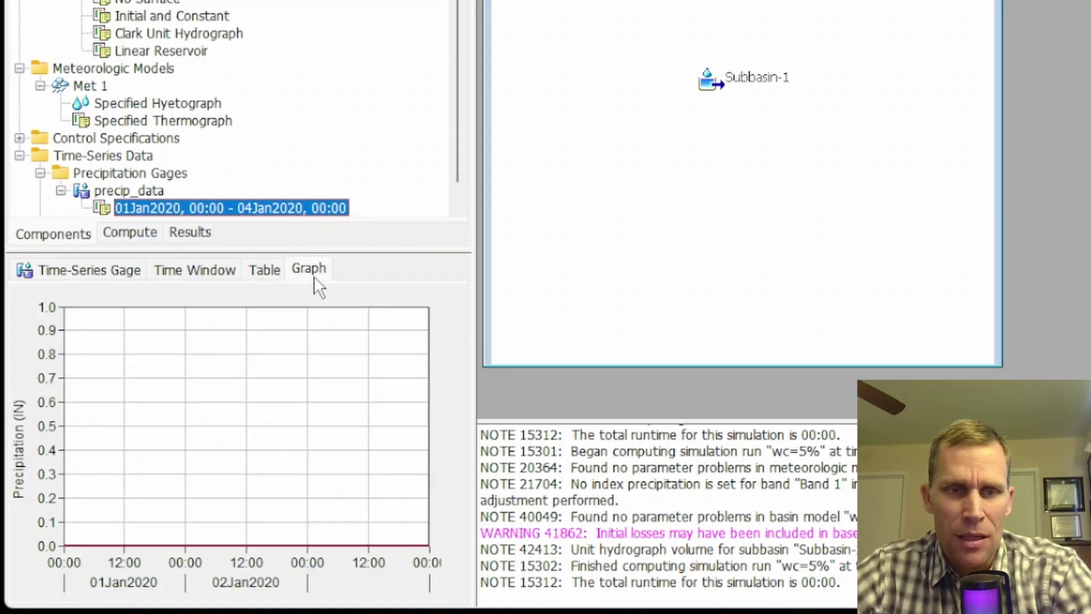
Collapse the precipitation gages and open the 20-50 temperature gage to examine its units and time interval.
scroll(258, 128, "down", 1)
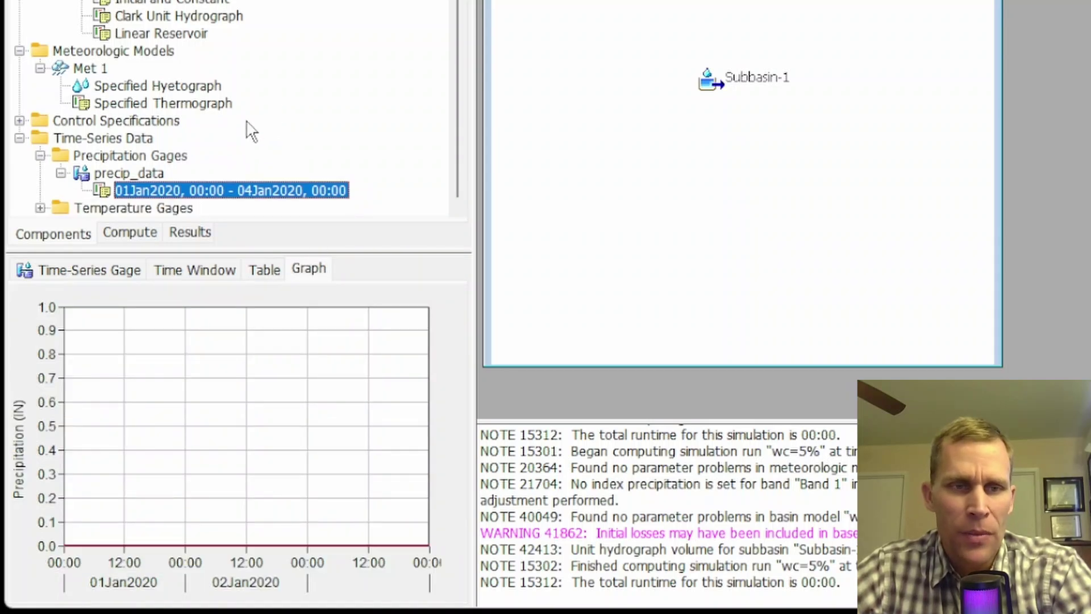
left_click(39, 156)
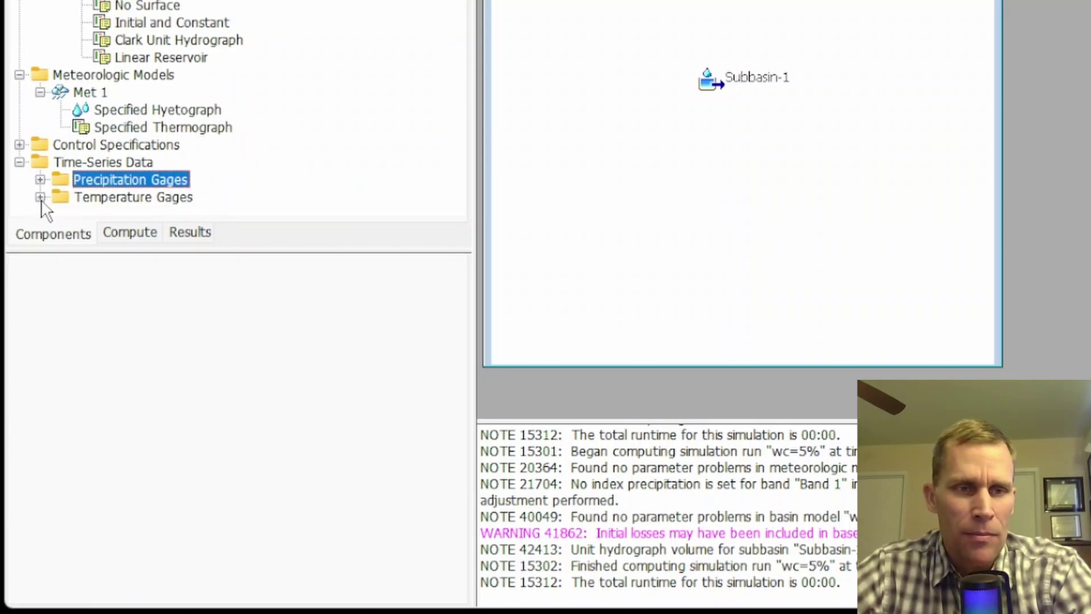
left_click(40, 197)
left_click(110, 192)
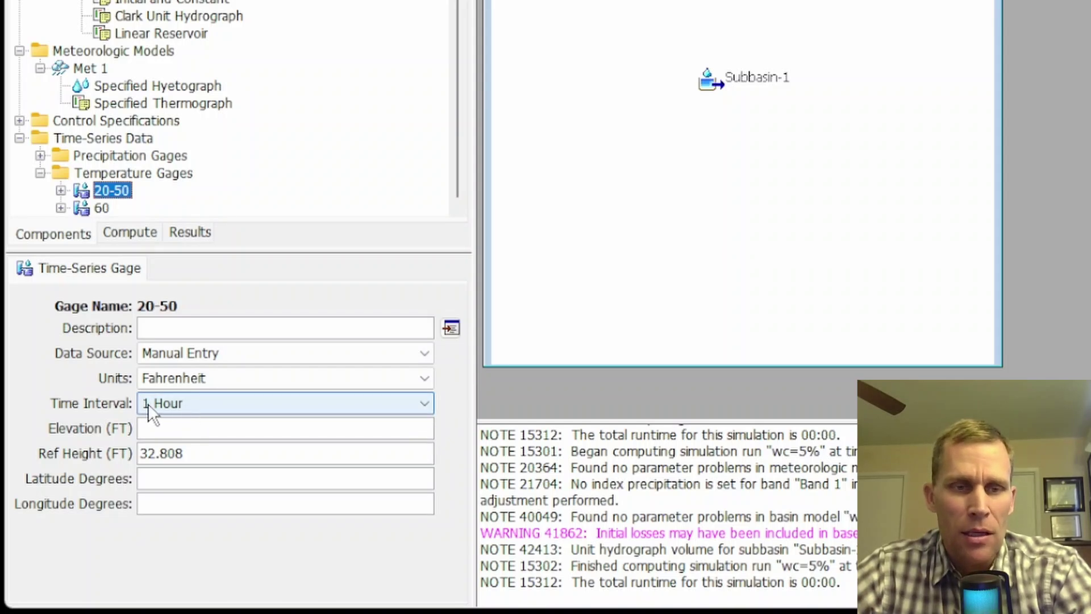
Review the 20-50 gage's time window and temperature table for 01Jan2020 to 04Jan2020, and examine its graph at a larger size.
left_click(61, 191)
left_click(126, 207)
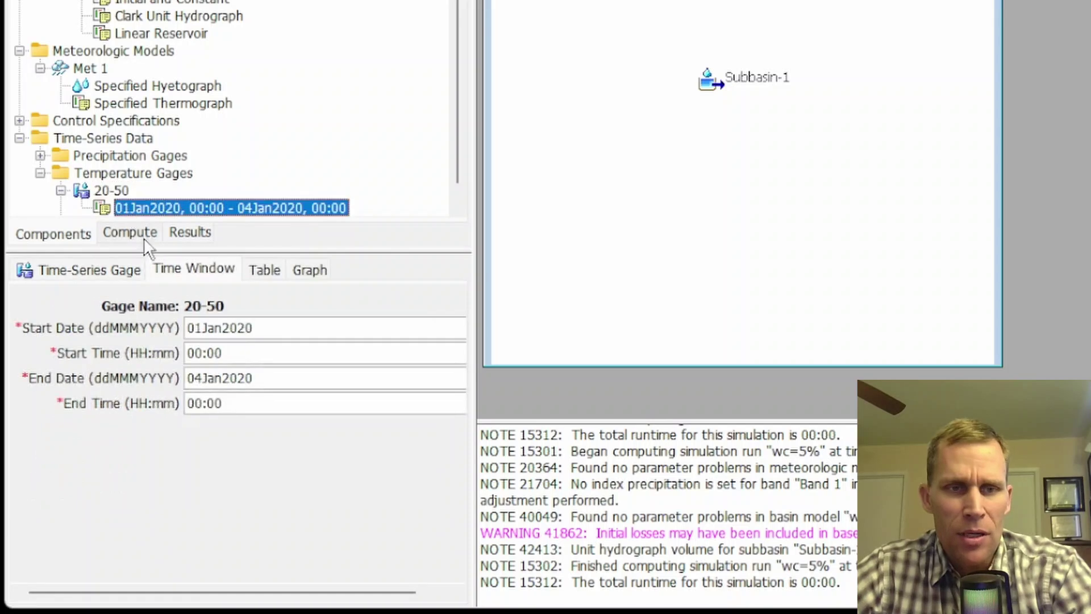
left_click(264, 276)
left_click_drag(338, 354, 341, 596)
left_click(310, 271)
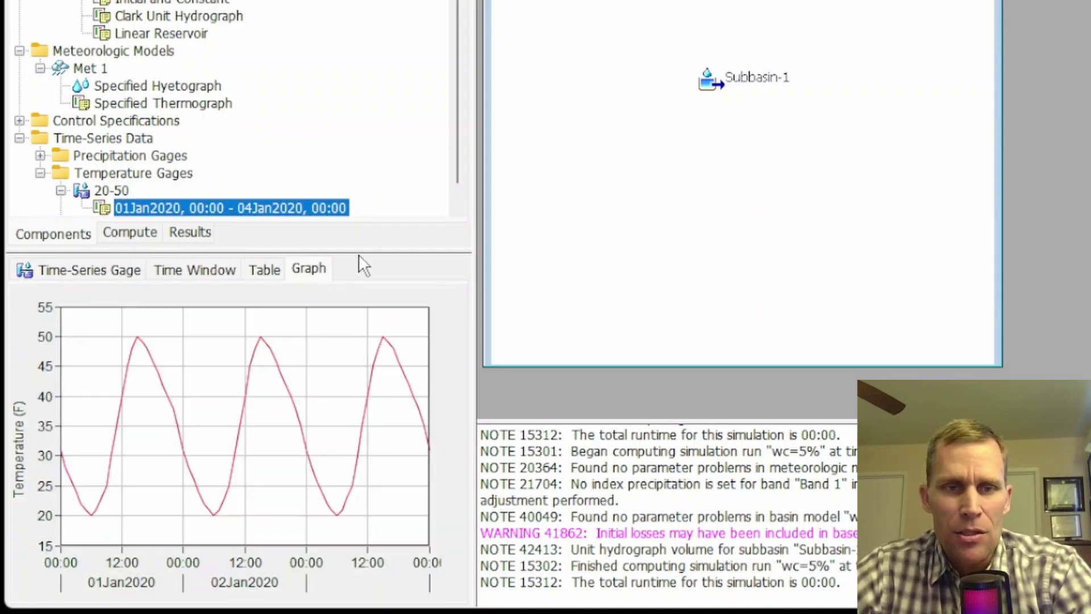
left_click_drag(393, 250, 390, 153)
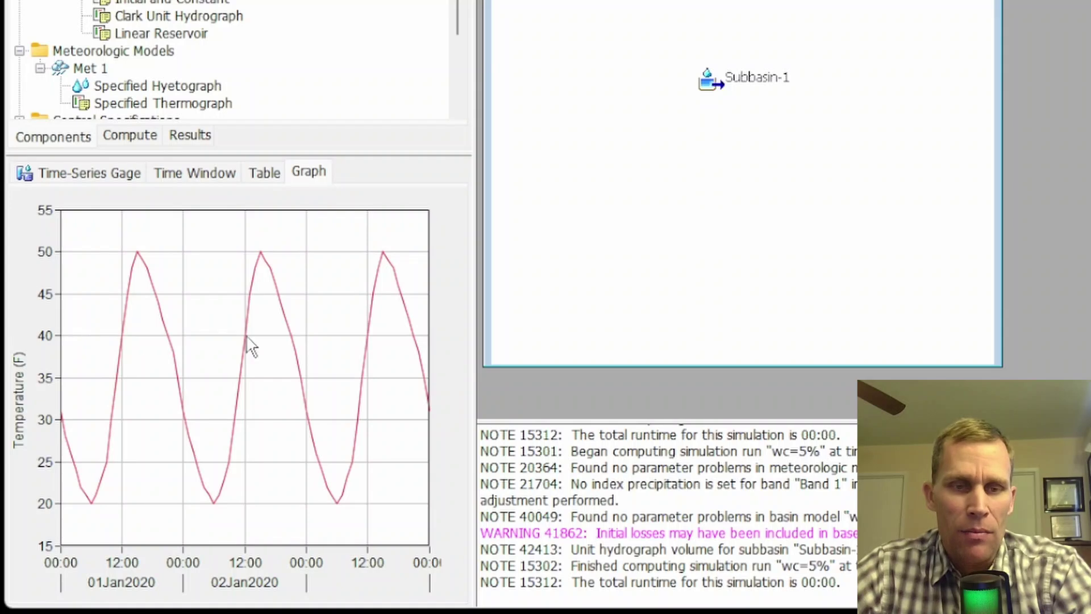
Make the component tree taller, select the simulation run wc=10% and compute it.
scroll(244, 14, "up", 1)
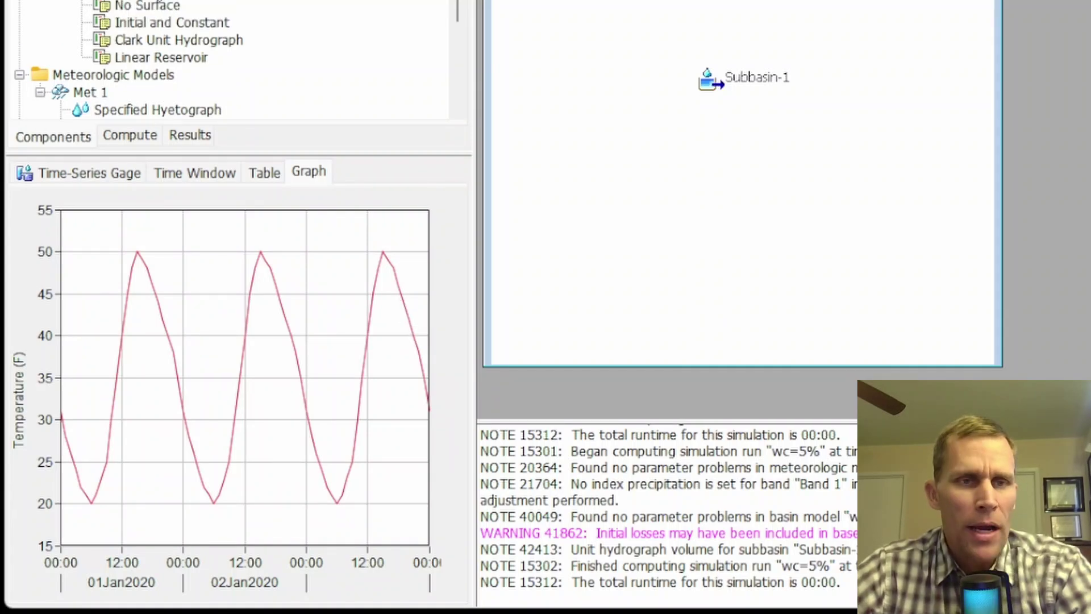
left_click_drag(323, 154, 335, 202)
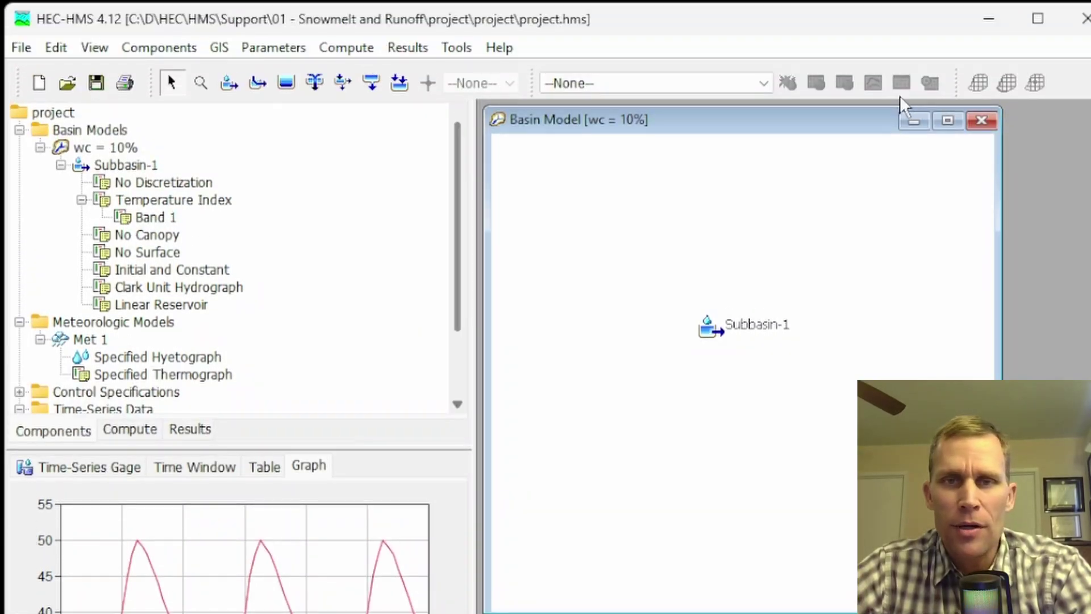
left_click(662, 88)
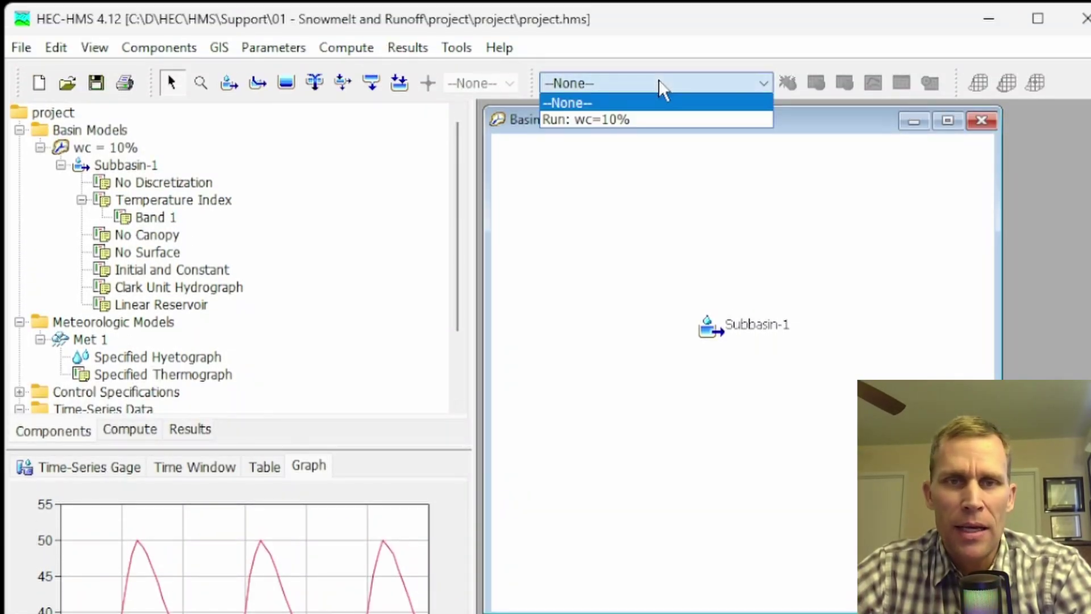
left_click(610, 121)
left_click(788, 83)
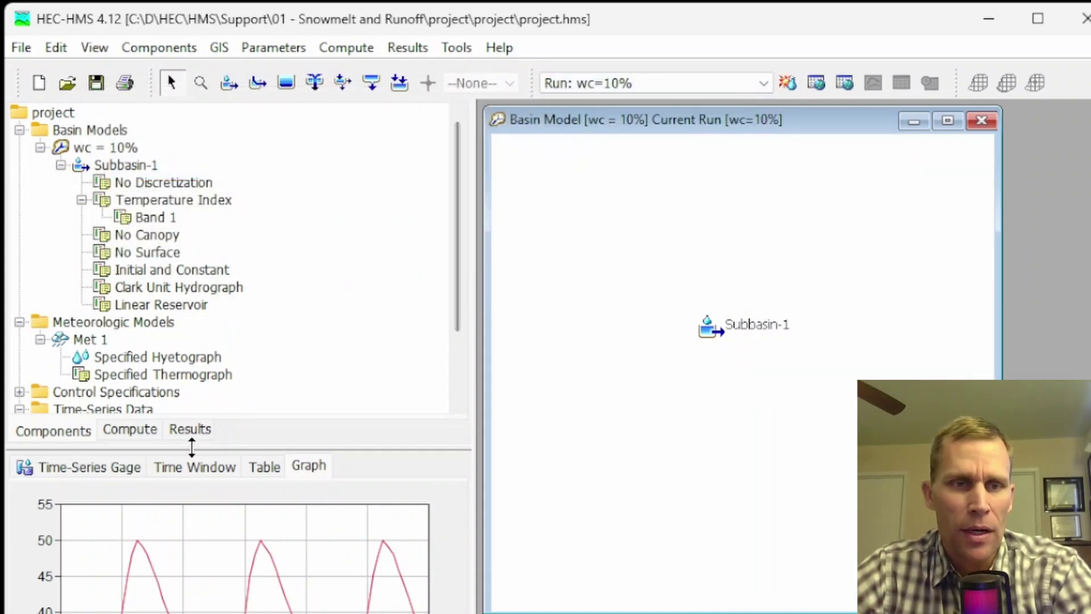
Expand the wc=10% results for Subbasin-1 and preview Outflow, Cumulative Precipitation, Liquid Water at Soil Surface and Cumulative LWASS.
left_click(189, 430)
left_click(19, 131)
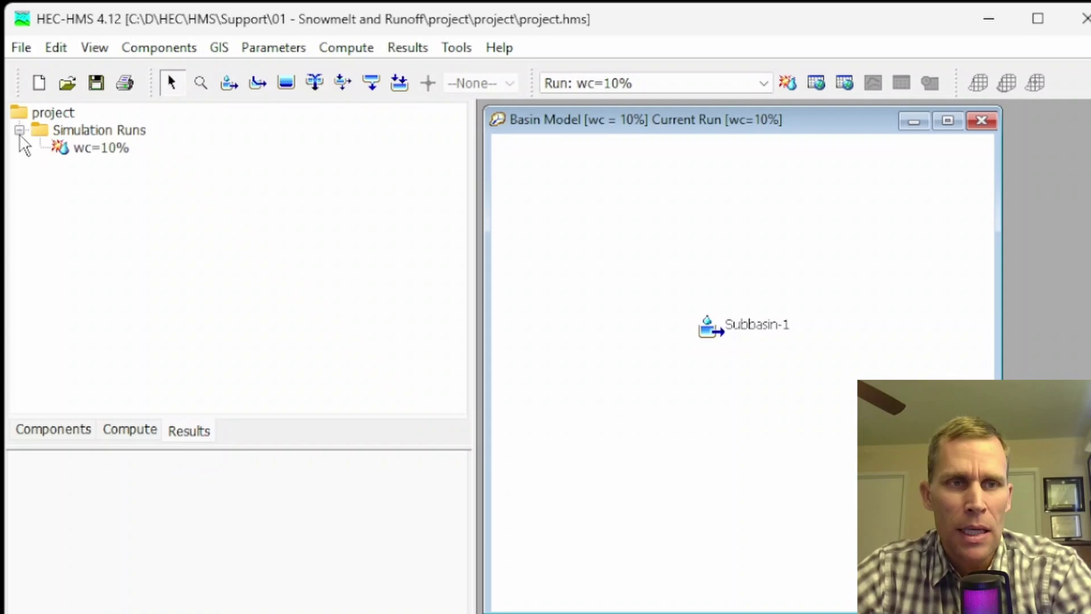
double_click(64, 146)
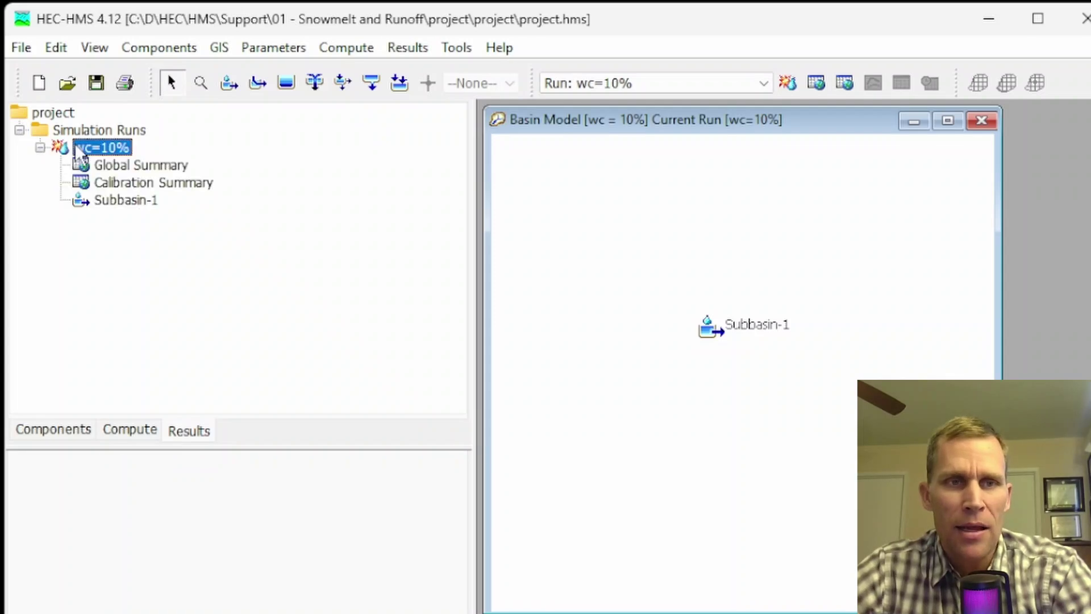
double_click(119, 204)
left_click(160, 289)
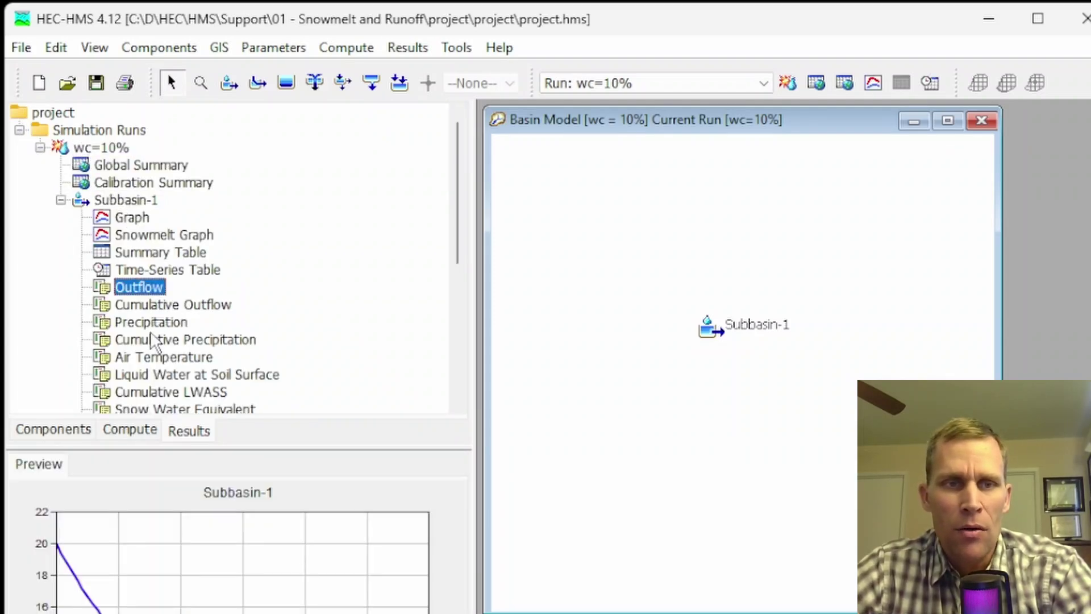
left_click(152, 340)
left_click(161, 376)
left_click(172, 395)
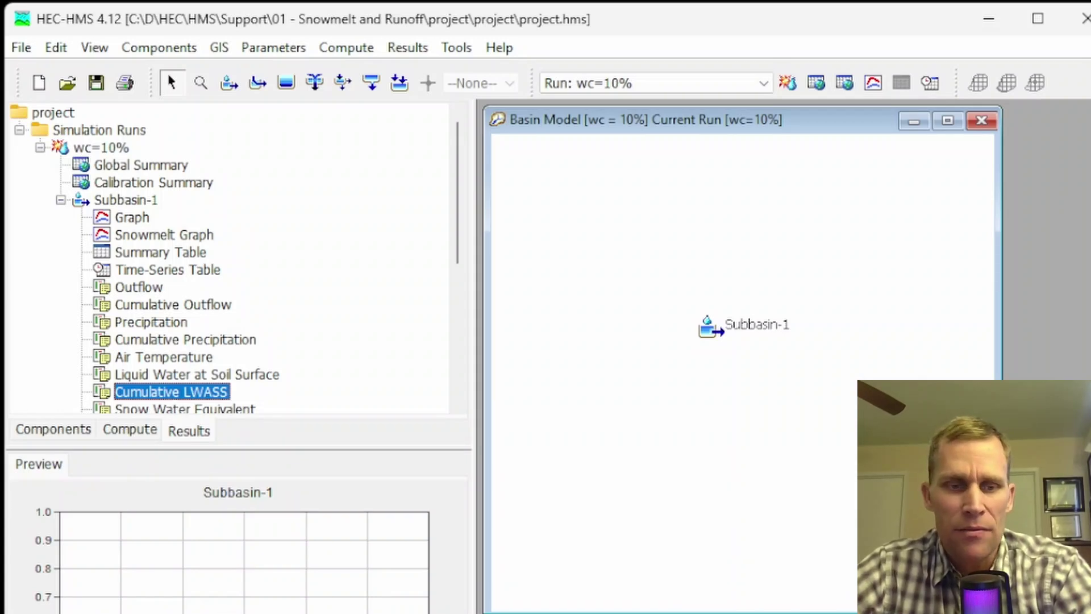
Launch HEC-DSSVue and open the results file wc_10_.dss from the project folder.
key("super")
left_click(319, 376)
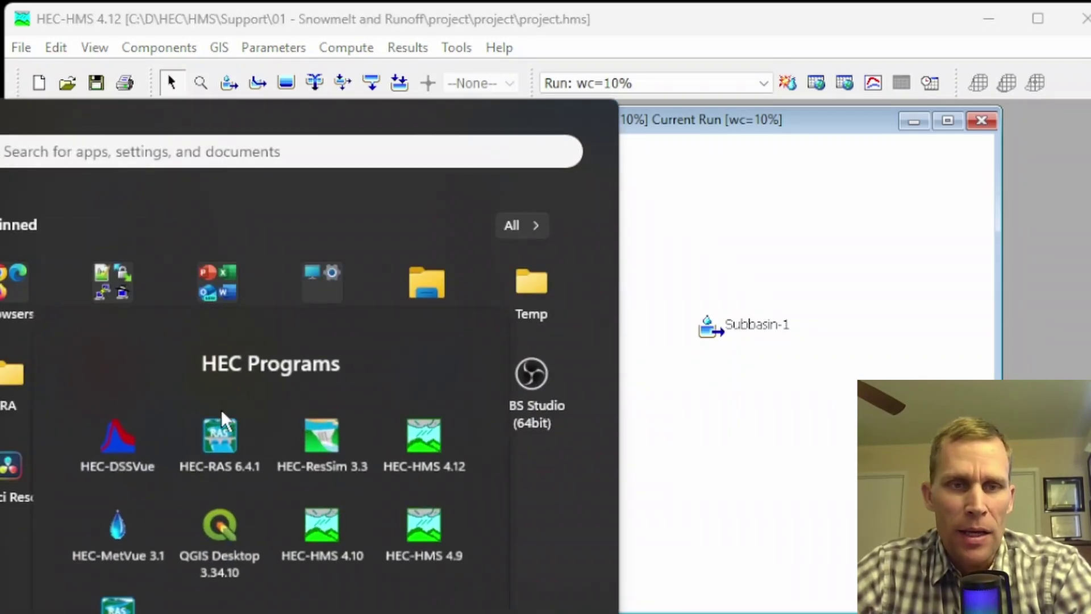
left_click(117, 446)
left_click(25, 76)
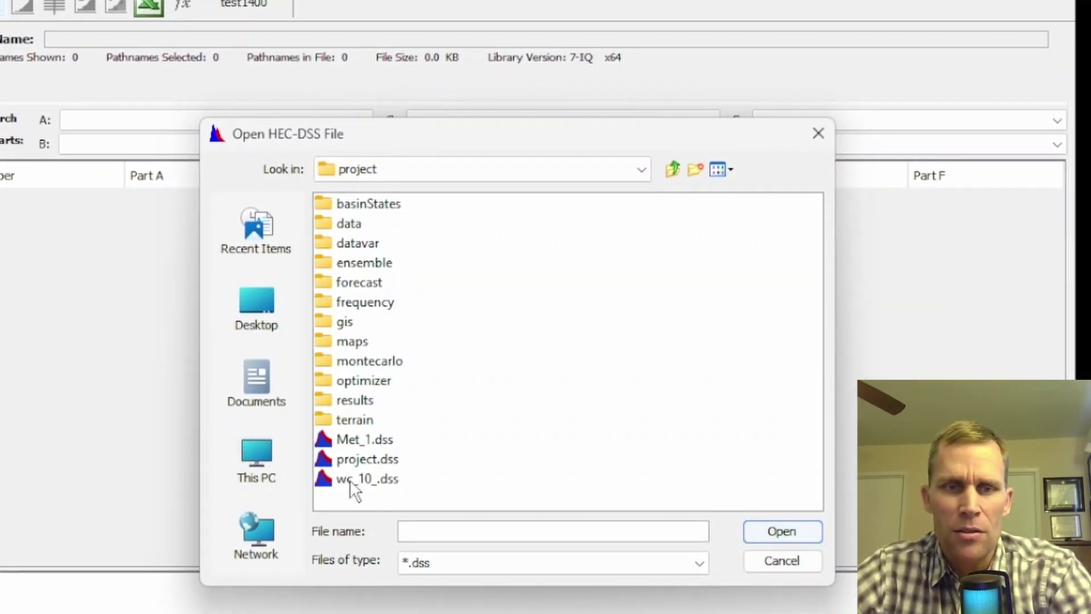
left_click(353, 483)
left_click(789, 531)
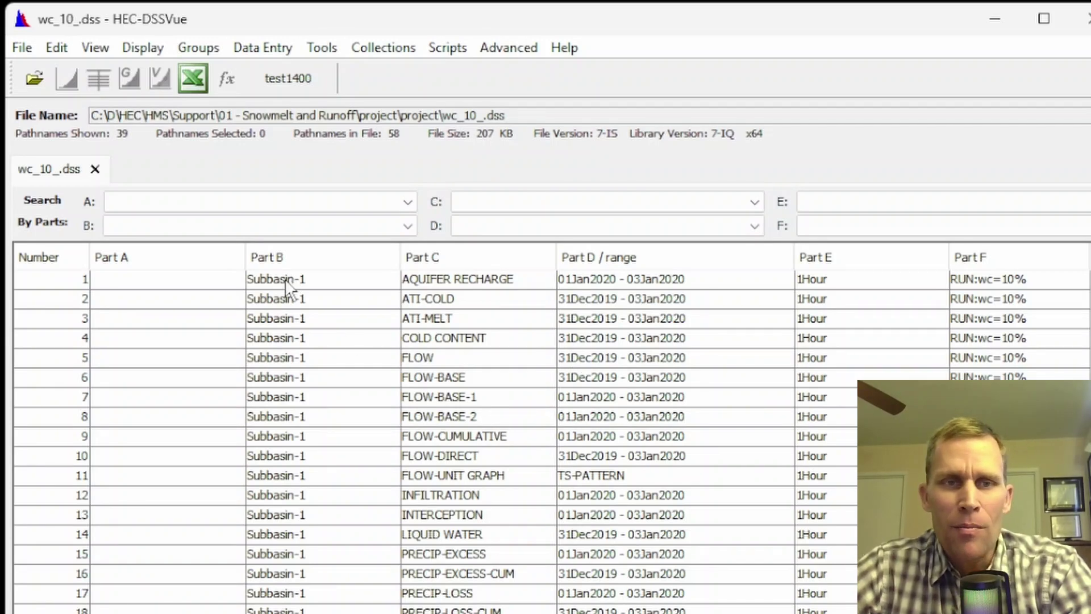
Review the pathnames in wc_10_.dss, highlighting the Subbasin-1 and Subbasin-1-Band 1 records and their Part C parameters.
left_click_drag(285, 284, 301, 593)
scroll(347, 486, "down", 6)
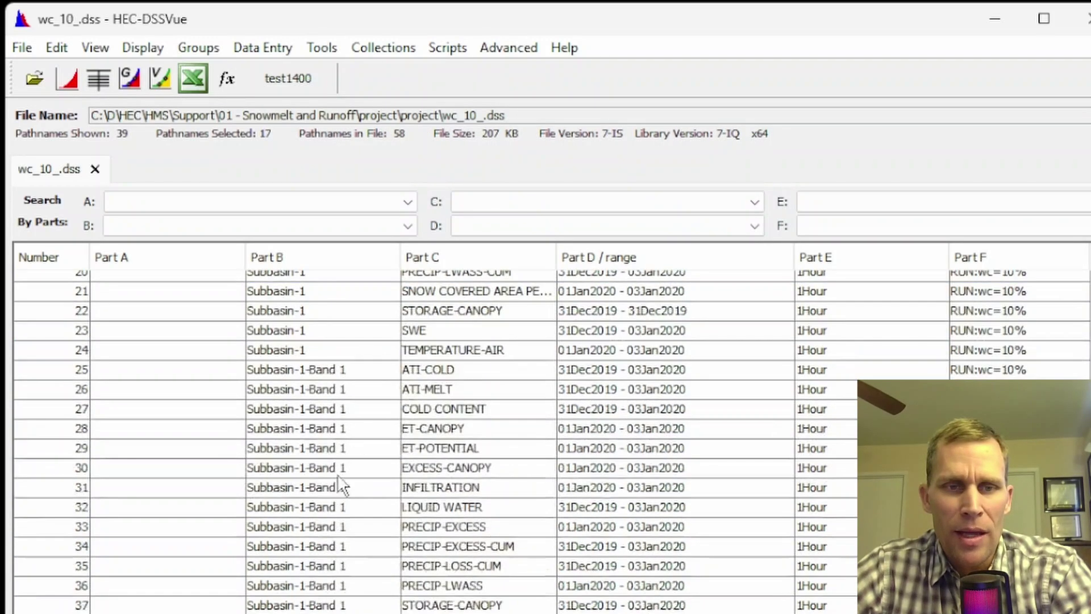
left_click_drag(284, 373, 293, 608)
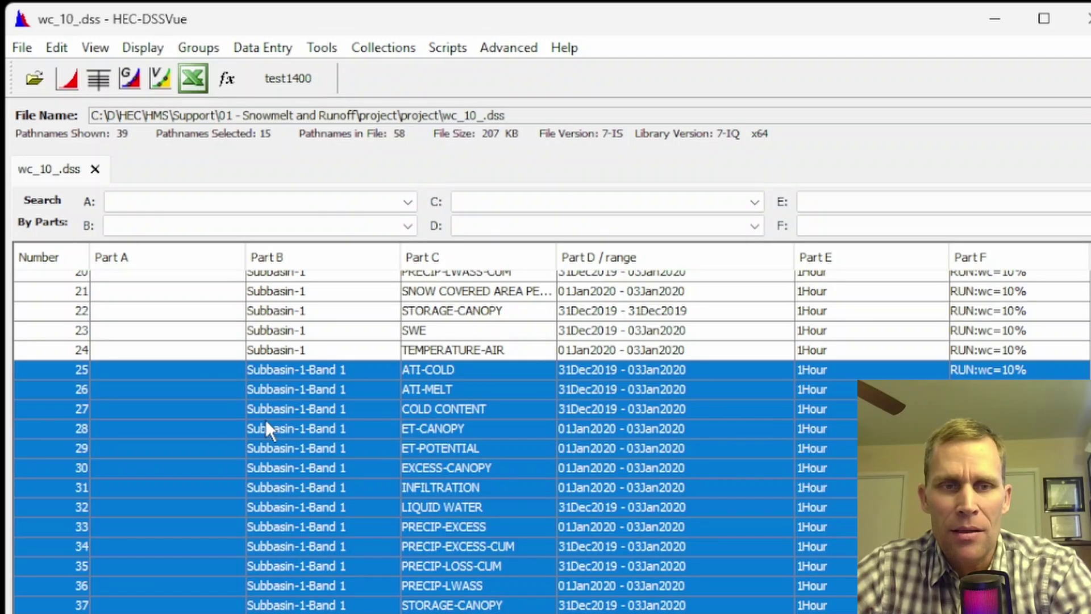
left_click(265, 291)
left_click(281, 407)
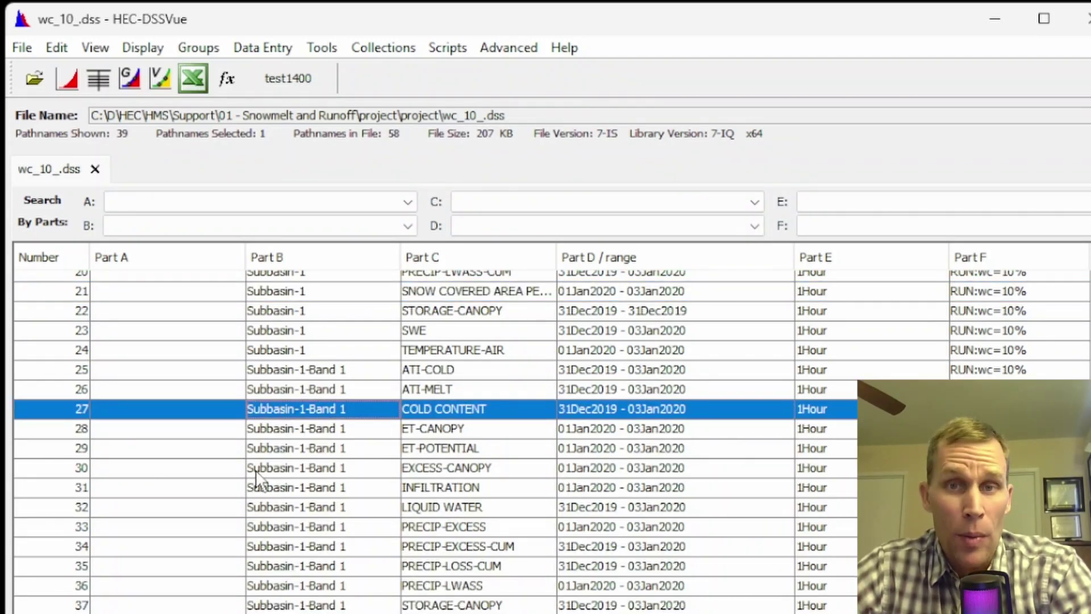
scroll(257, 463, "up", 5)
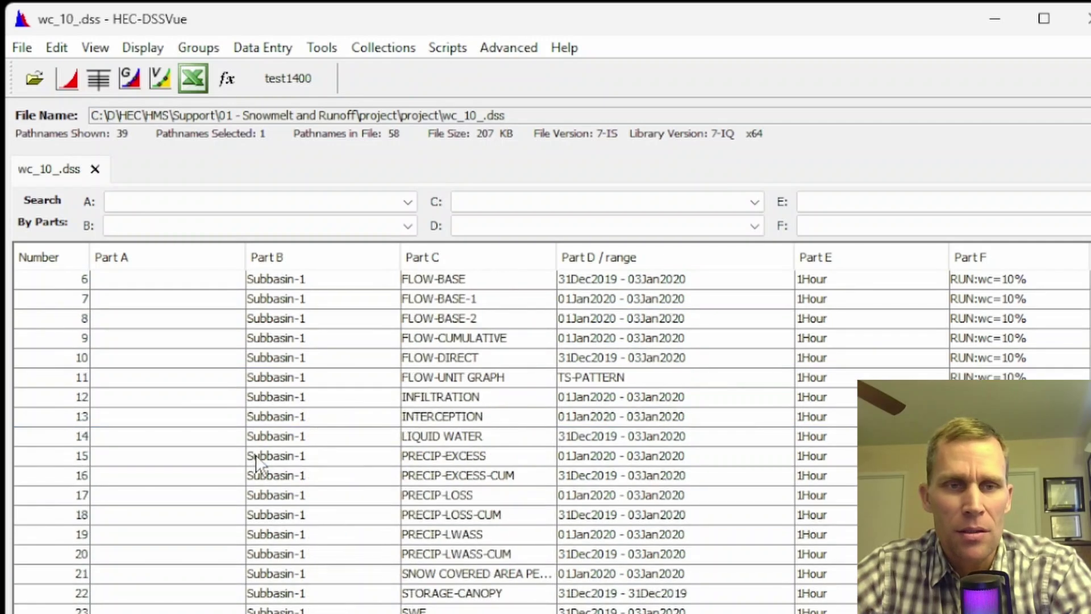
scroll(466, 313, "down", 5)
left_click_drag(447, 281, 435, 393)
scroll(447, 407, "up", 6)
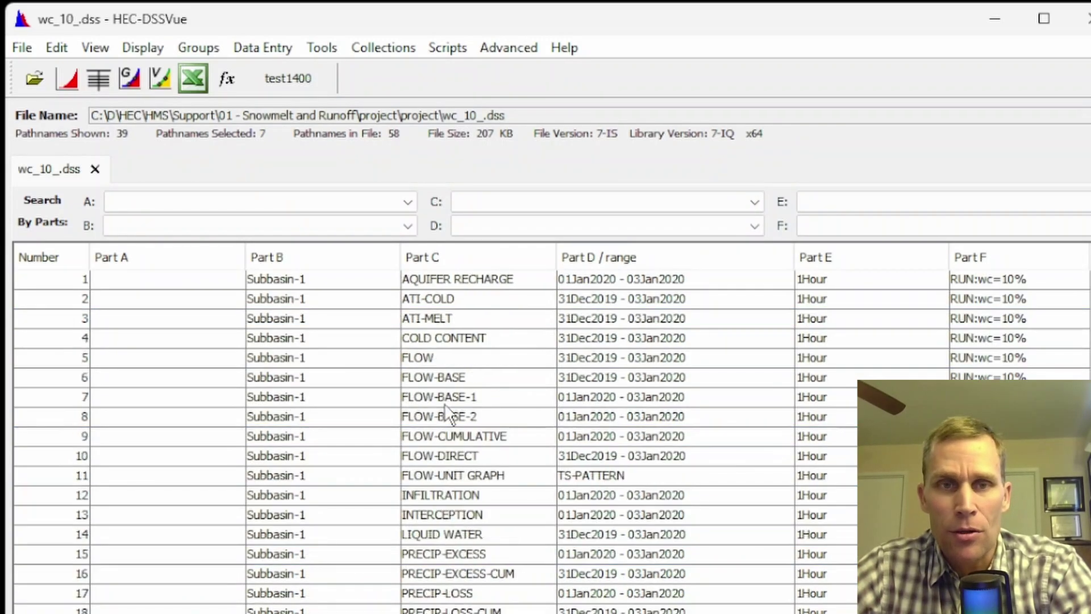
Plot the Subbasin-1 SWE record from wc_10_.dss, examine the curve over the three days and close the plot.
scroll(449, 413, "down", 2)
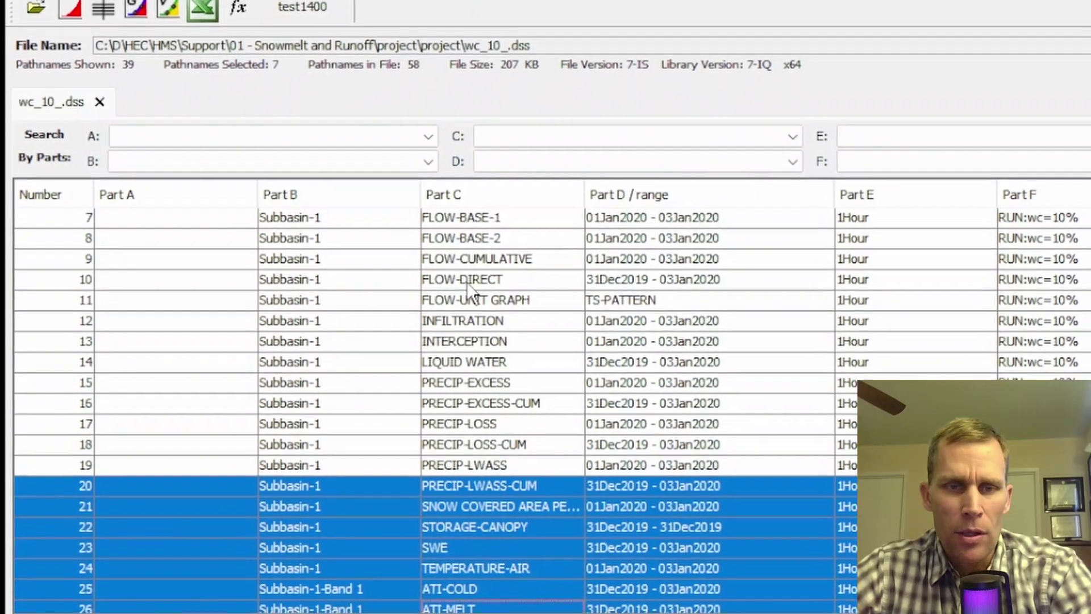
left_click(446, 456)
scroll(447, 455, "down", 1)
left_click(444, 473)
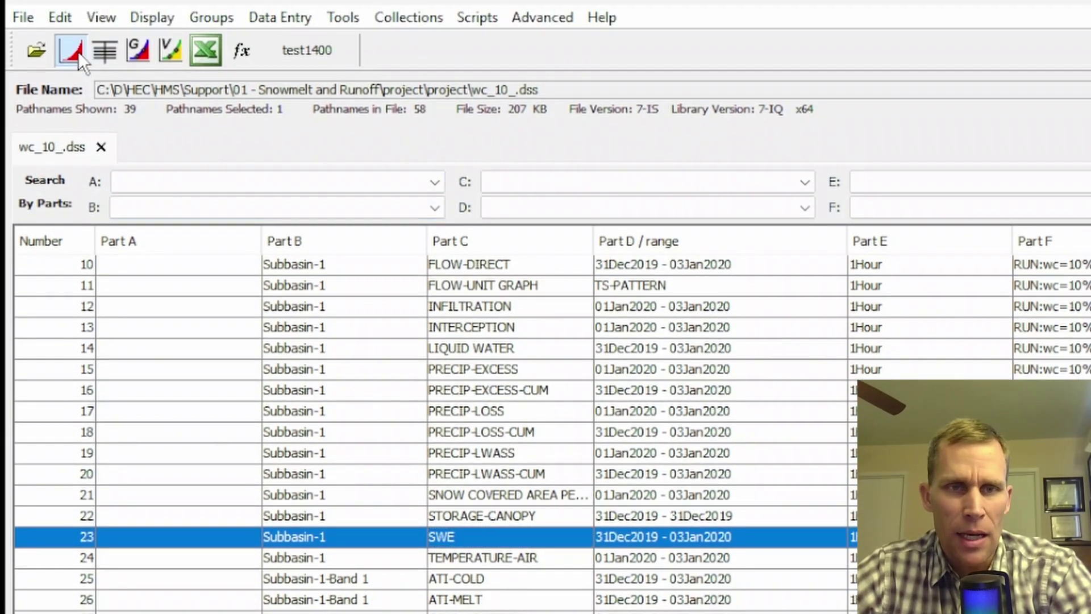
left_click(78, 53)
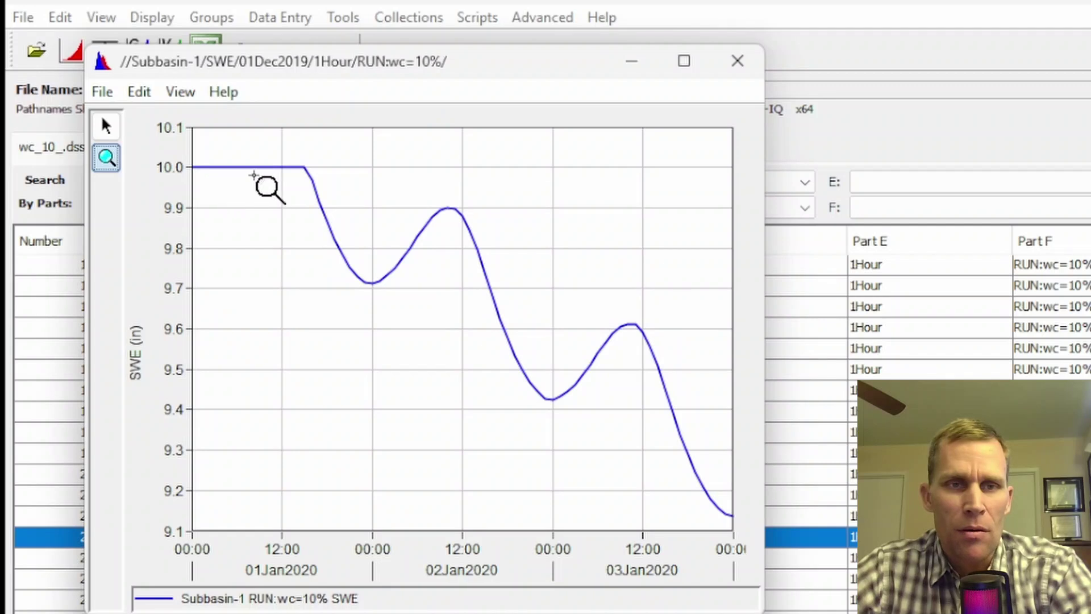
mouse_move(313, 173)
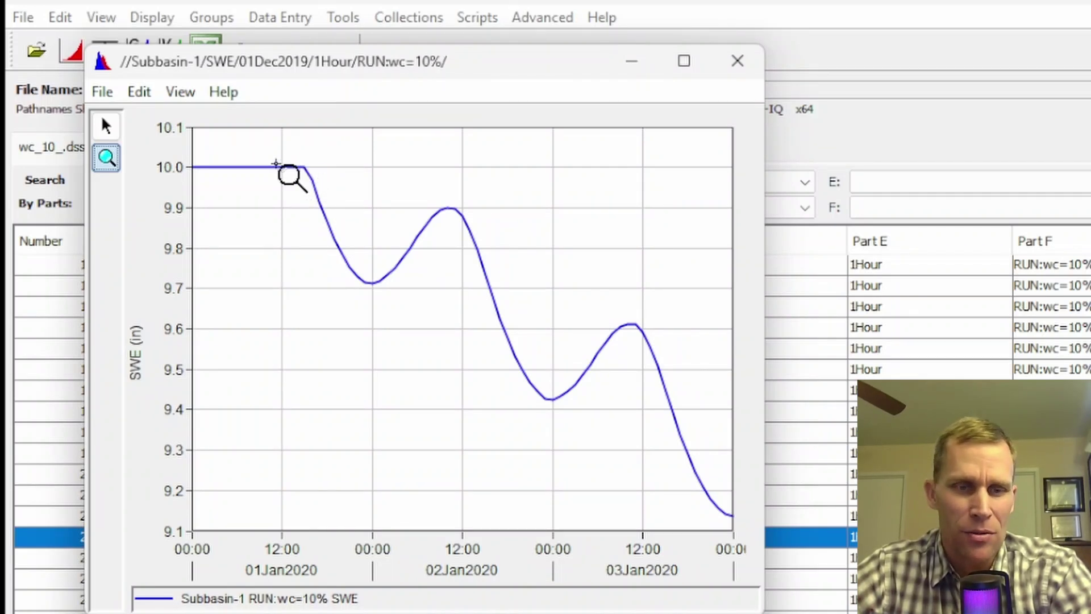
left_click(738, 61)
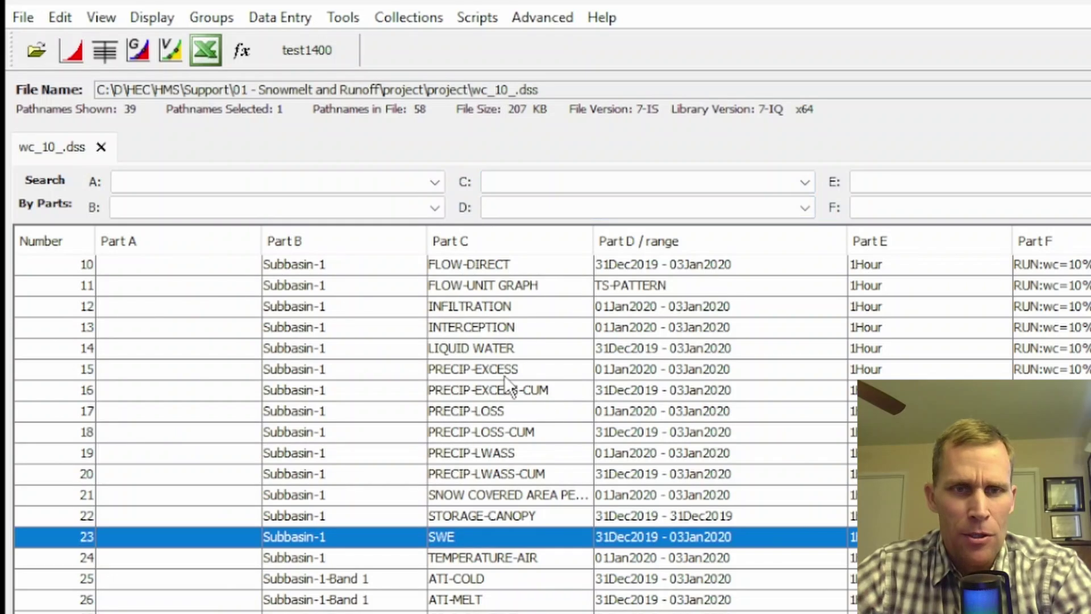
Plot Subbasin-1 SWE together with TEMPERATURE-AIR, highlight the air temperature series for comparison and close the plot.
left_click(492, 558, "ctrl")
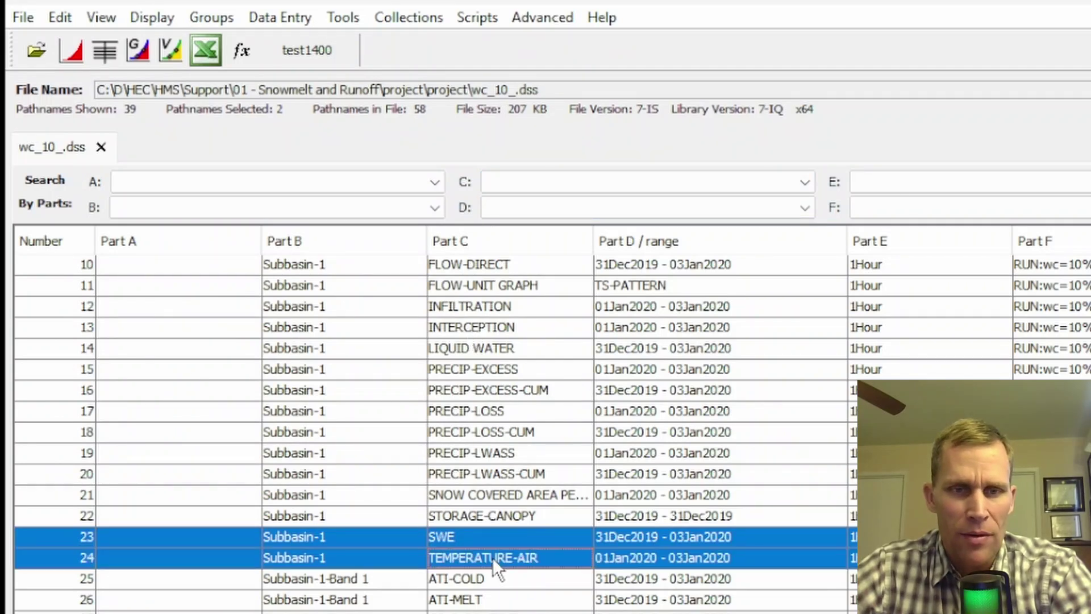
left_click(72, 51)
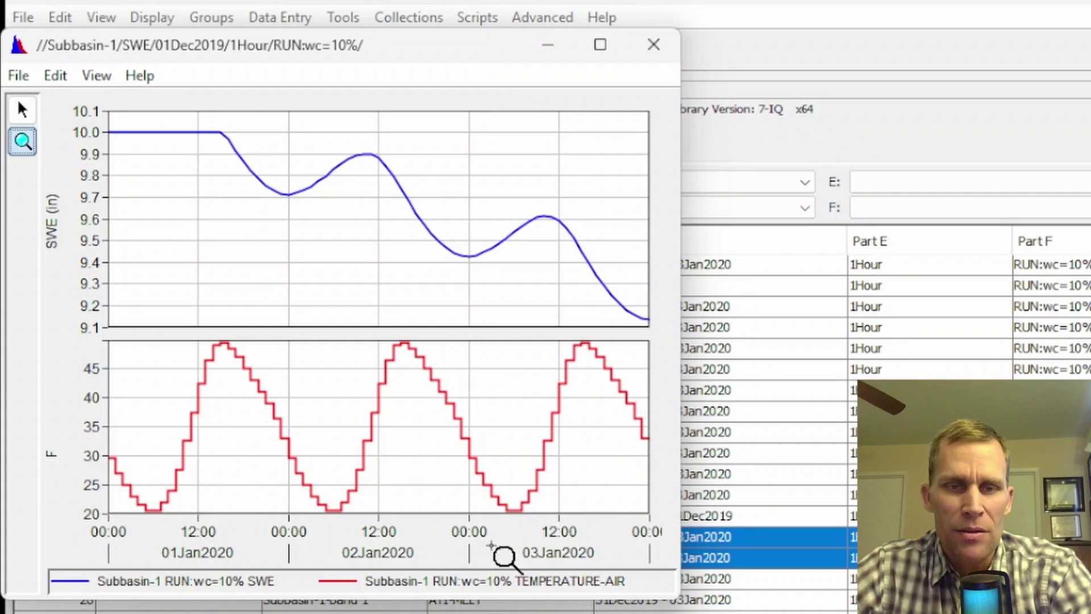
left_click(529, 585)
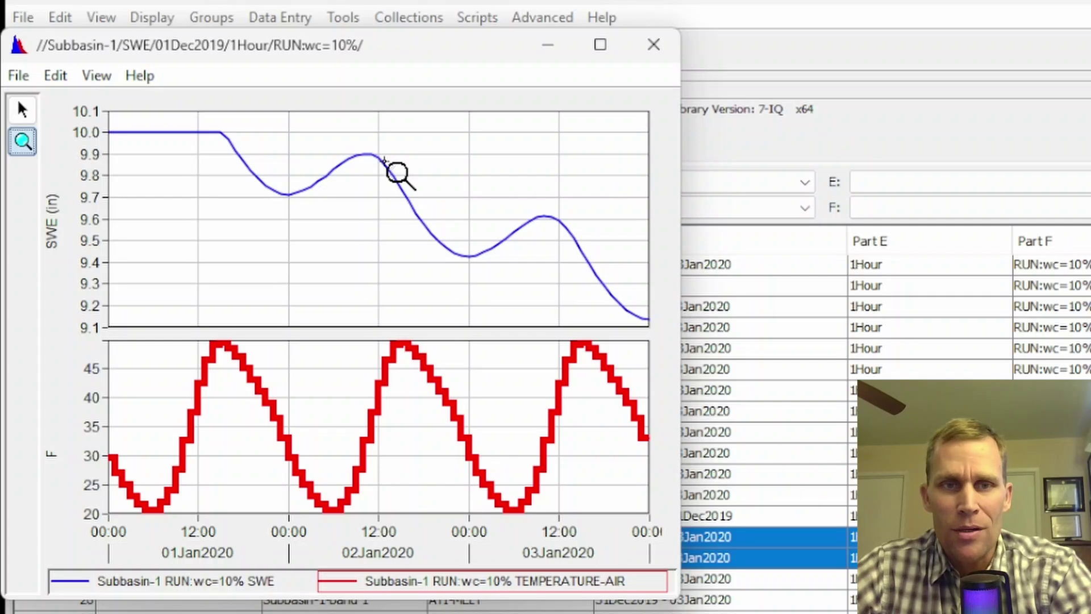
left_click(654, 45)
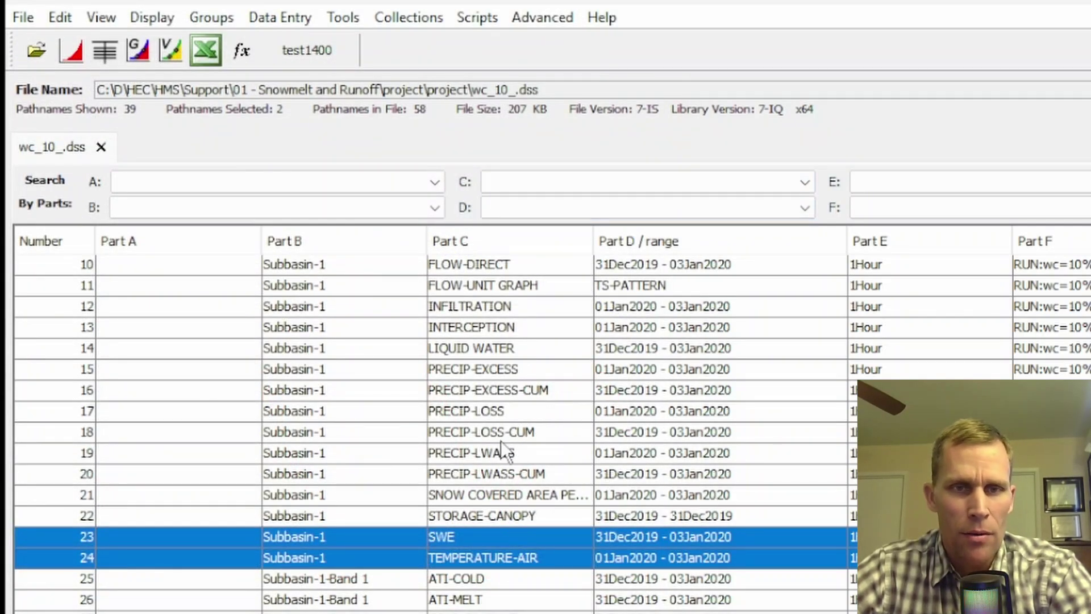
Plot the Subbasin-1 LIQUID WATER record and examine how it varies over the simulation.
scroll(500, 444, "up", 2)
left_click(472, 474)
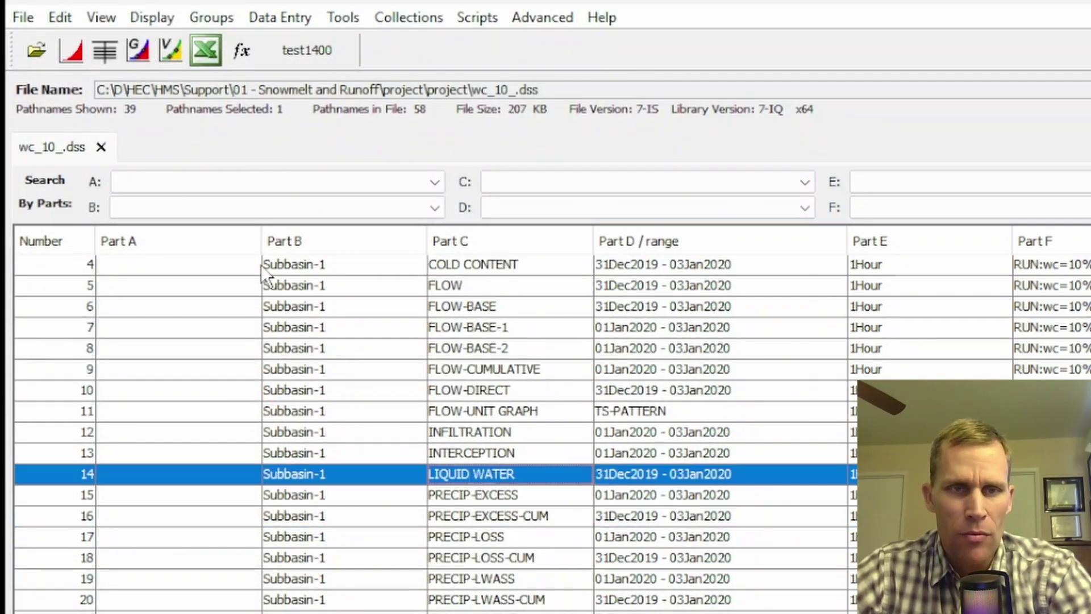
left_click(71, 53)
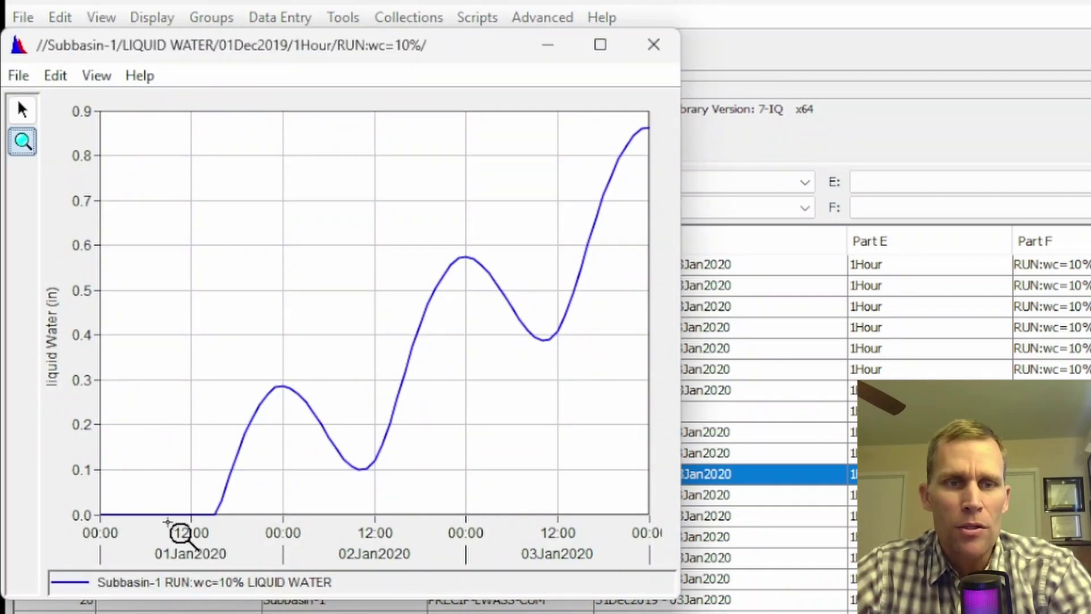
left_click(223, 591)
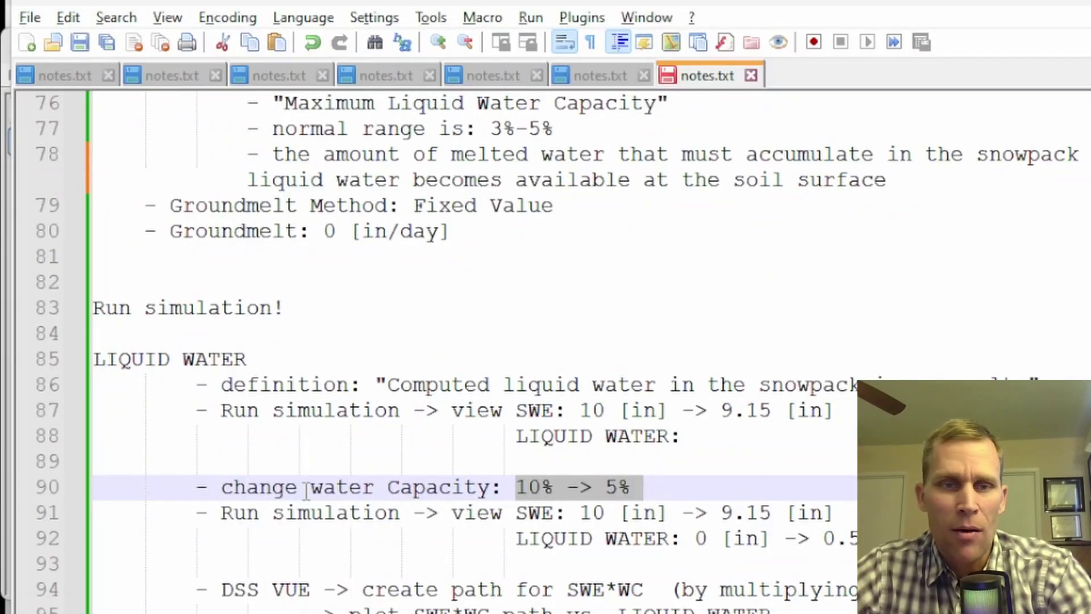
Highlight the line about changing water capacity from 10% to 5% in notes.txt.
left_click_drag(306, 490, 690, 481)
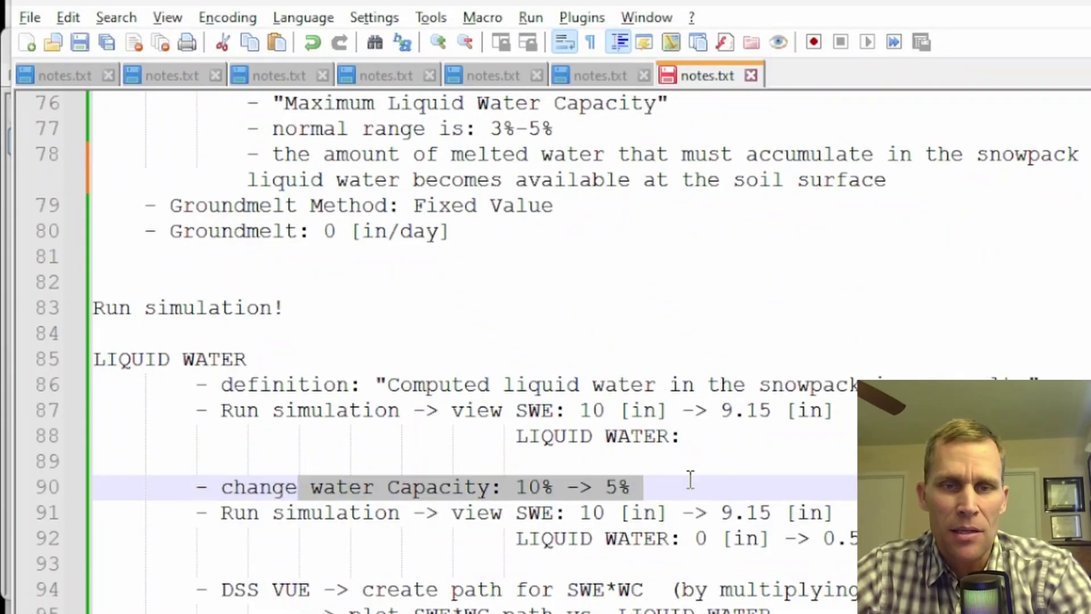
left_click(584, 512)
left_click_drag(592, 487, 635, 486)
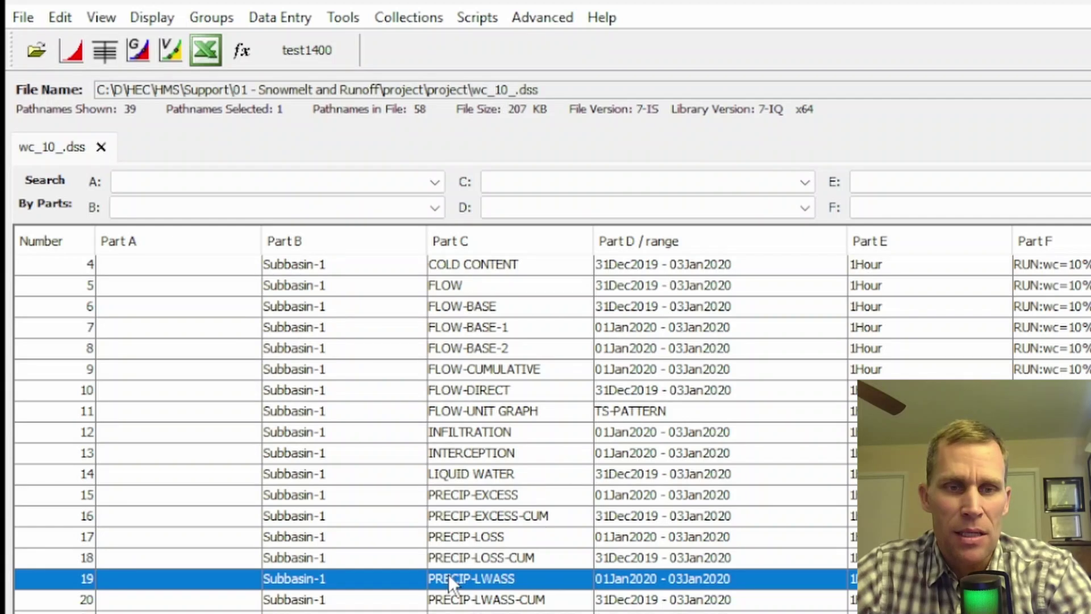
Plot the Subbasin-1 PRECIP-LWASS record and highlight the definition of PRECIP-LWASS in the HEC-HMS Users Manual.
left_click_drag(449, 574, 453, 589)
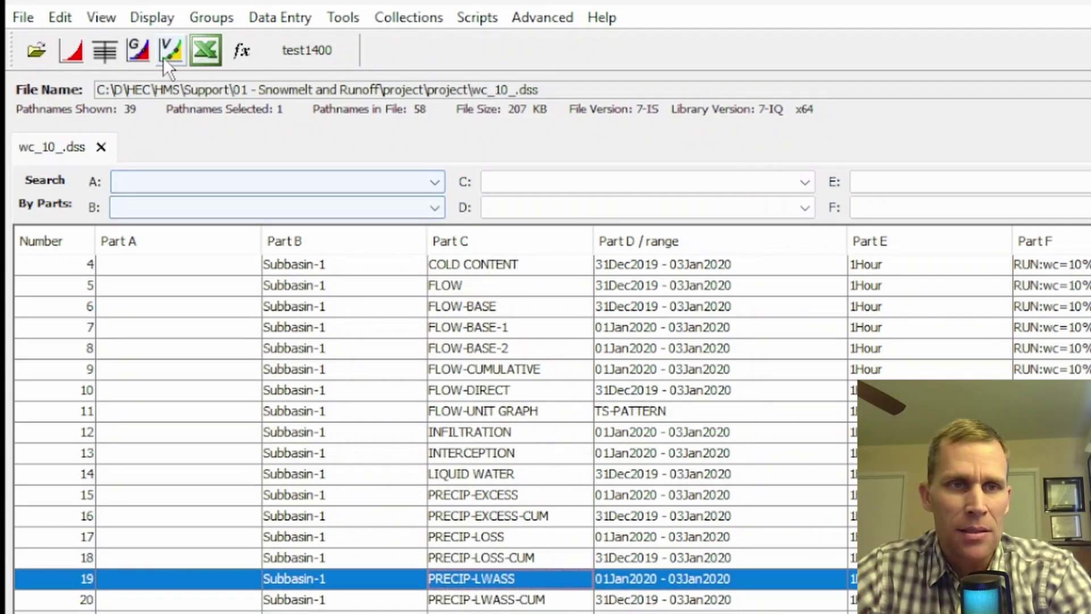
left_click(71, 50)
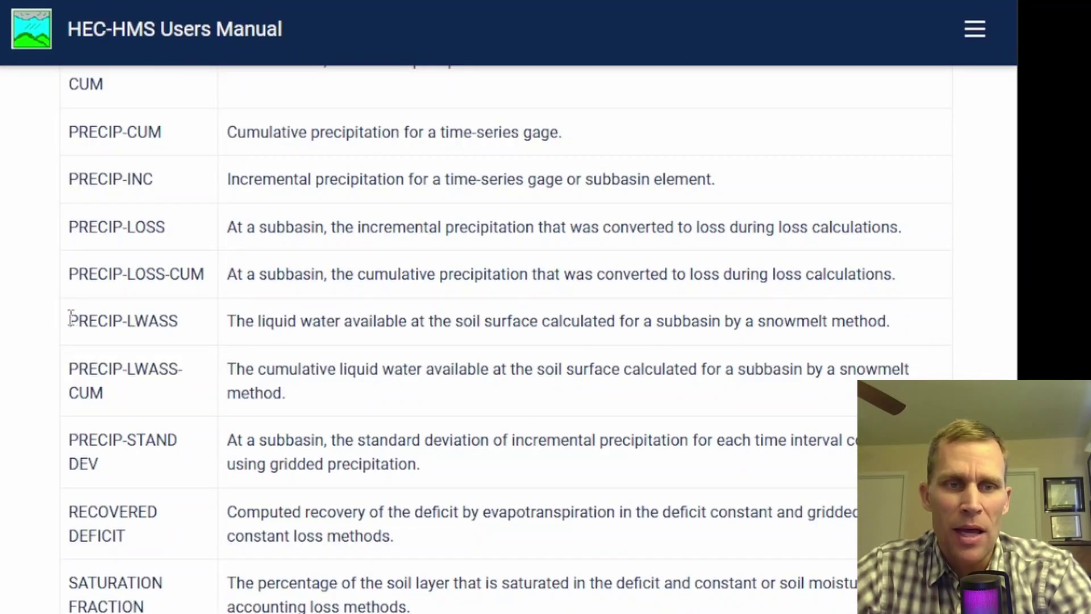
left_click_drag(71, 318, 343, 321)
left_click_drag(439, 320, 874, 316)
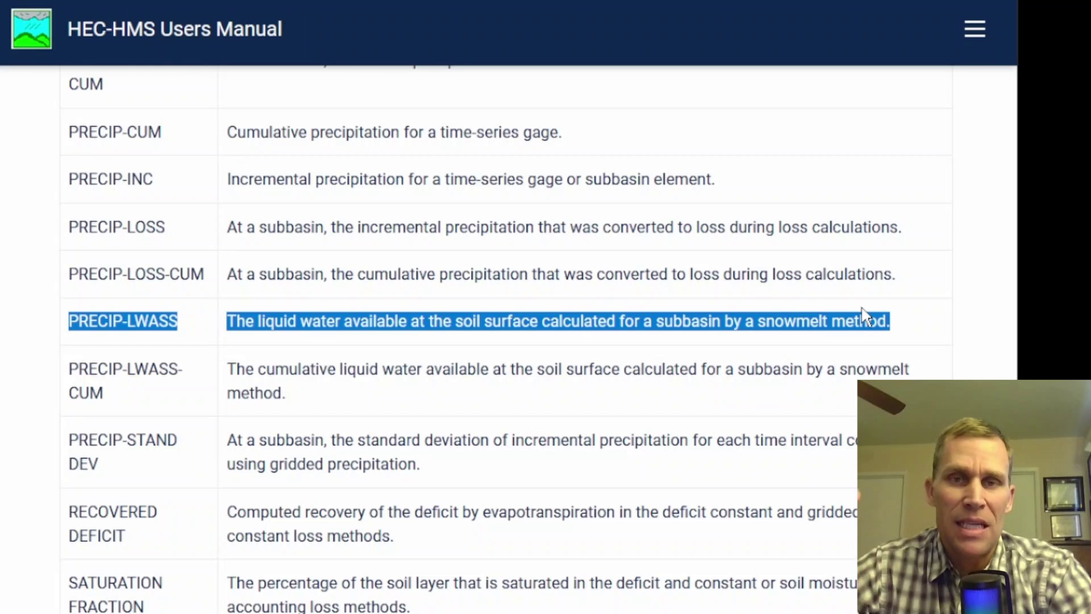
left_click(358, 344)
left_click_drag(80, 320, 183, 330)
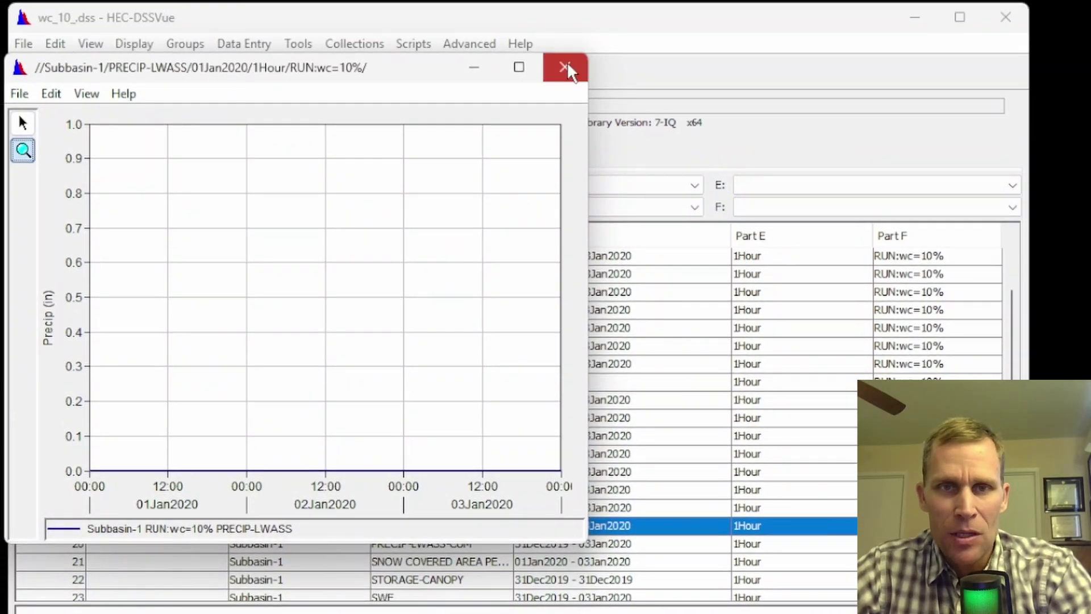
Close the PRECIP-LWASS plot, switch to HEC-HMS, collapse the Subbasin-1 results and show the project components.
left_click(566, 68)
left_click(915, 17)
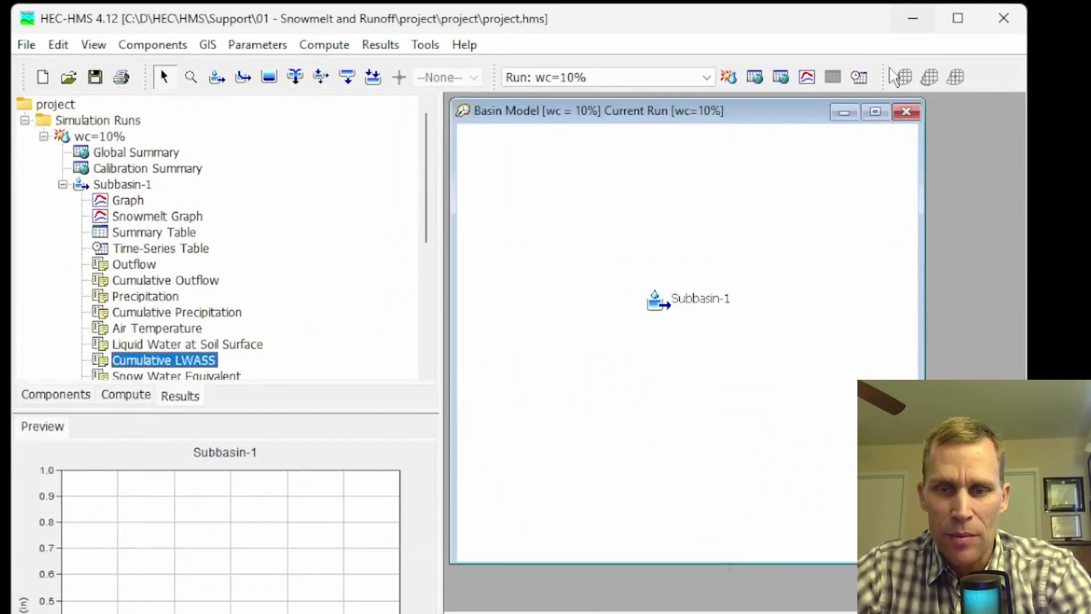
left_click(63, 184)
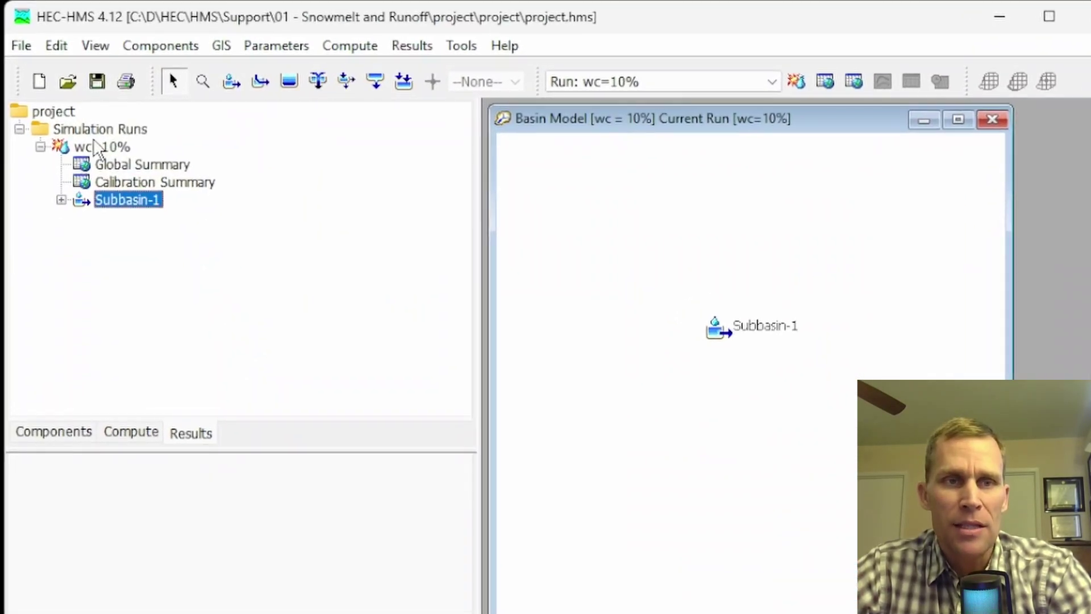
left_click(99, 149)
left_click(67, 438)
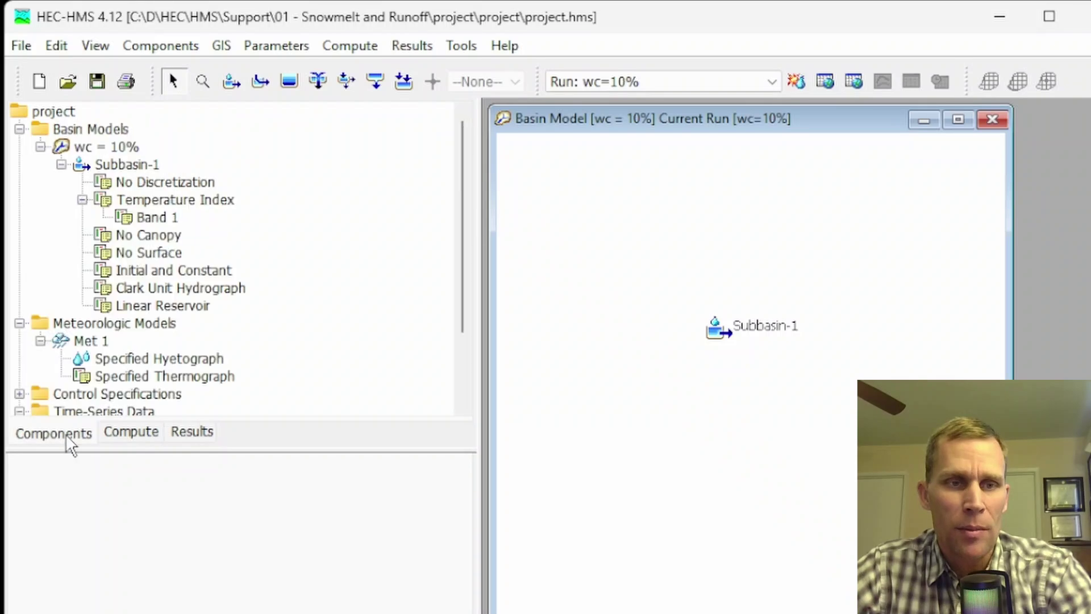
Collapse the wc = 10% basin model and copy it as a new basin model named wc = 5%.
left_click(88, 131)
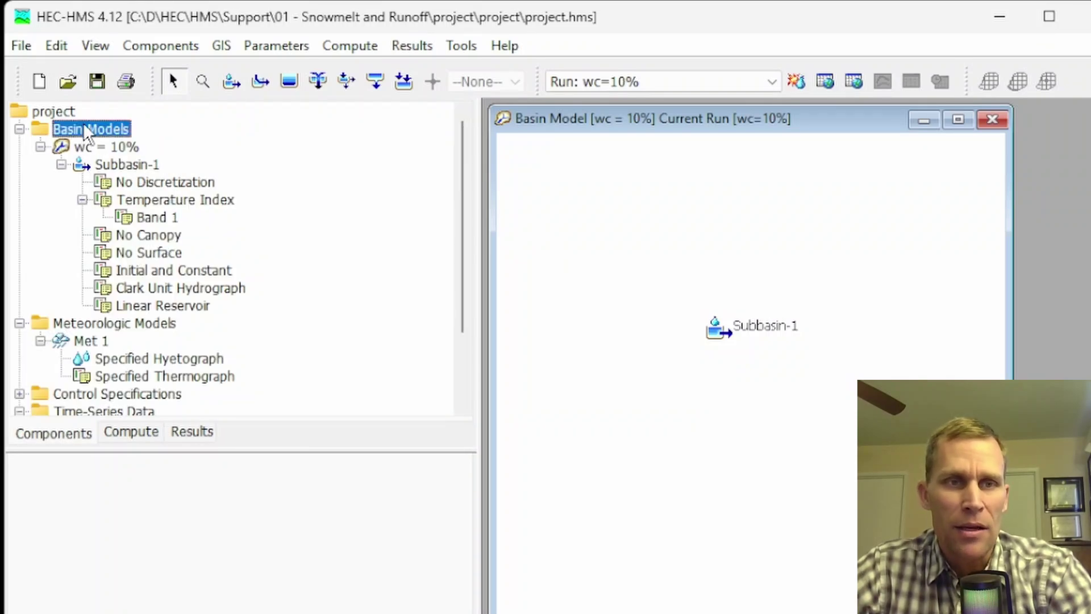
left_click(41, 147)
left_click(89, 148)
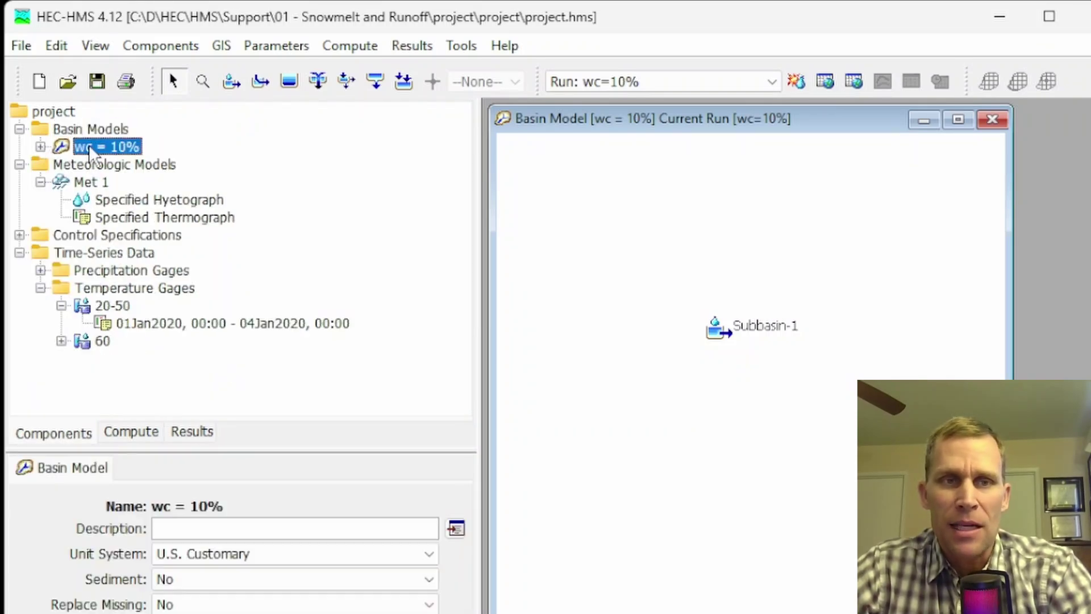
right_click(89, 146)
left_click(142, 163)
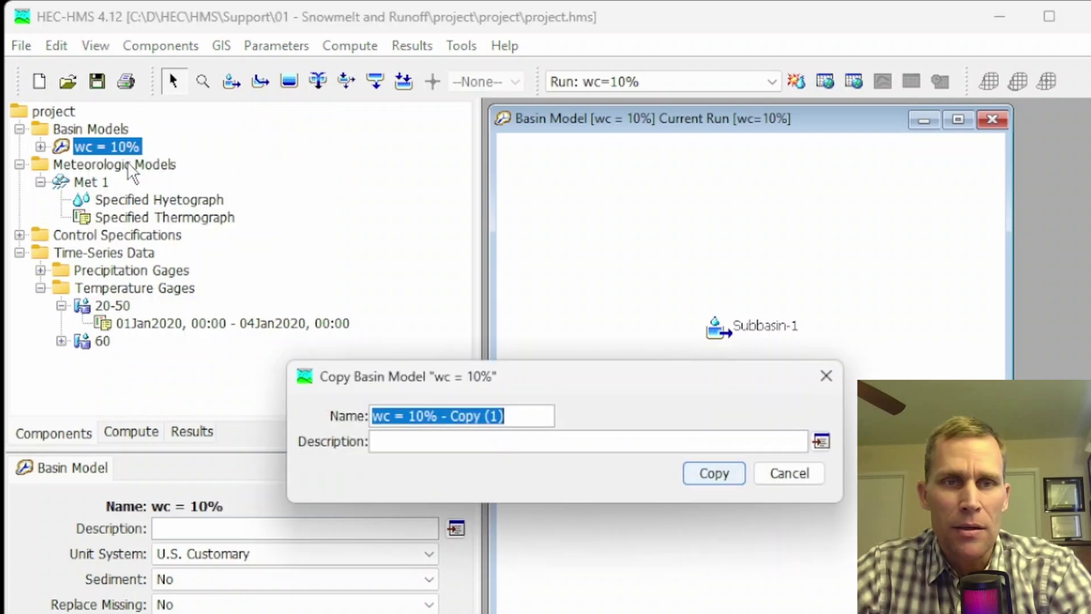
double_click(426, 418)
type("5")
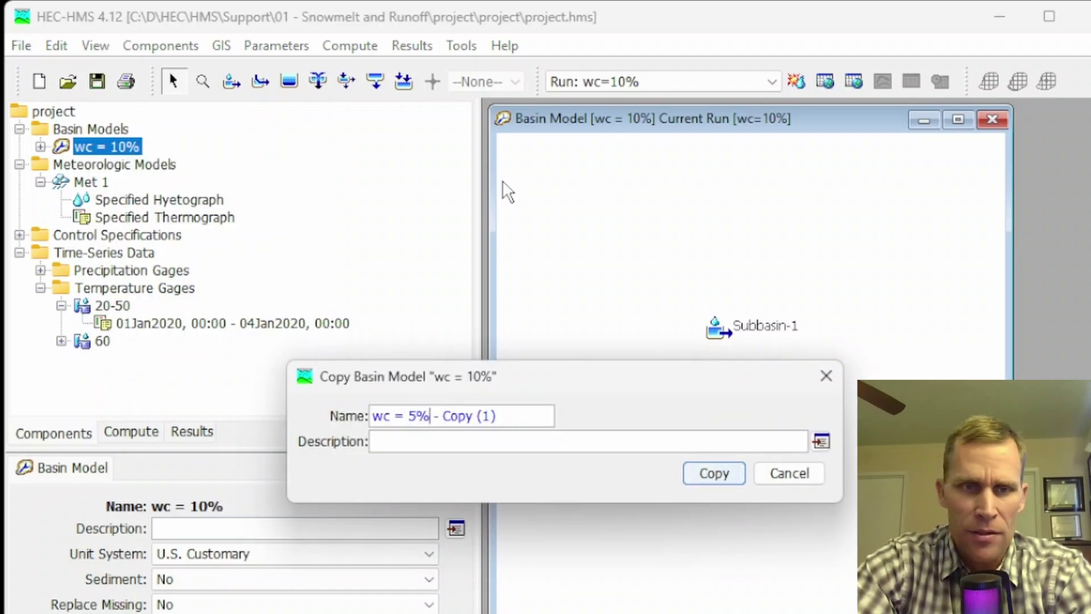
key("Delete")
key("Delete")
key("Delete")
key("Delete")
key("Delete")
key("Delete")
key("Delete")
key("Delete")
key("Delete")
key("Delete")
key("Delete")
left_click(714, 473)
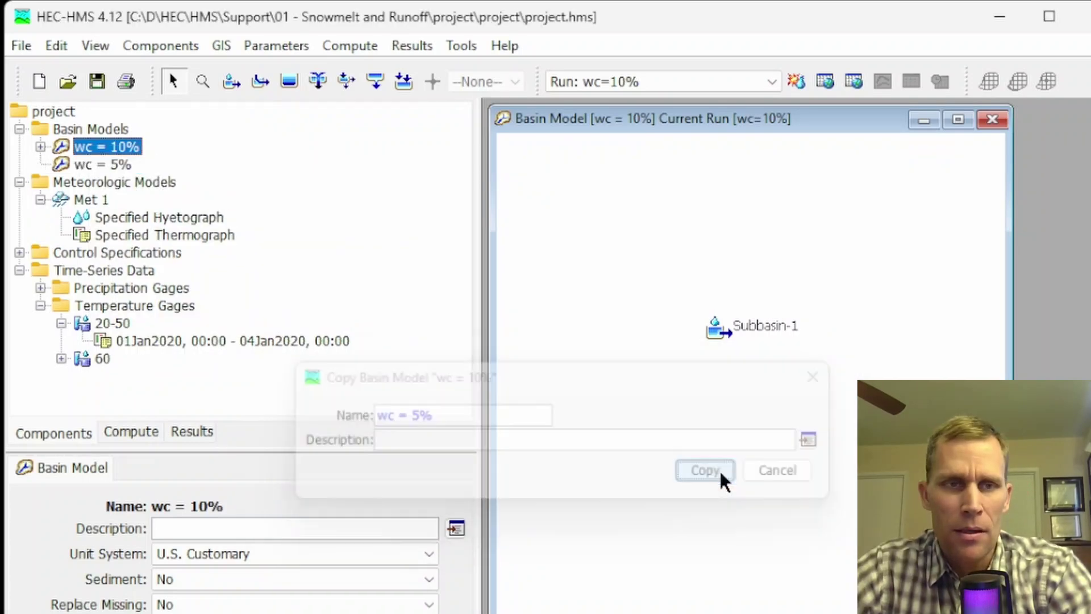
Set the water capacity to 5% in the Temperature Index snow parameters of Subbasin-1 in basin model wc = 5%.
left_click(77, 166)
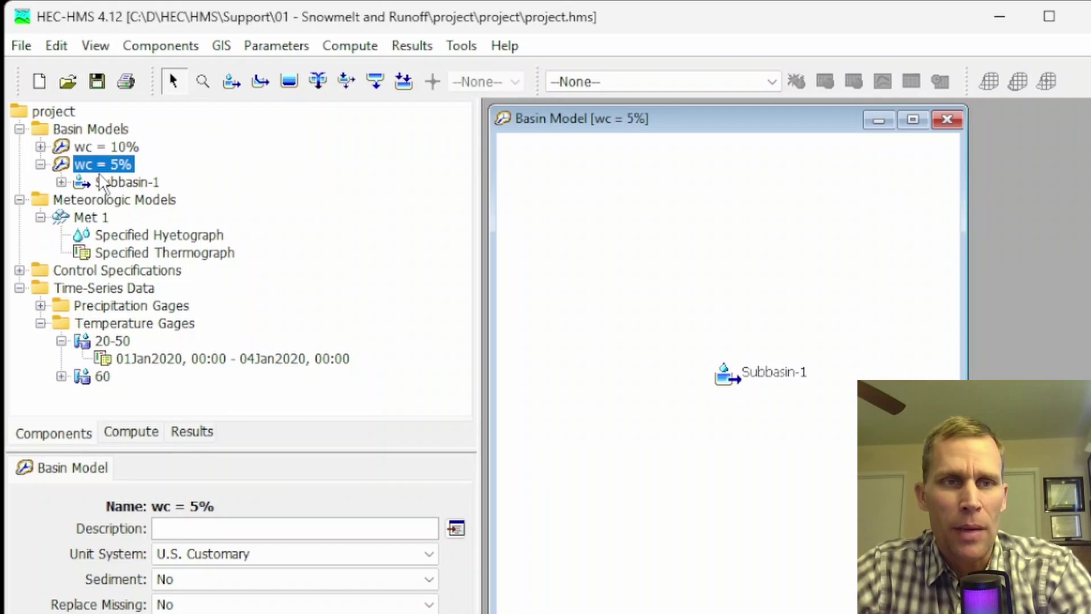
left_click(117, 183)
left_click(61, 182)
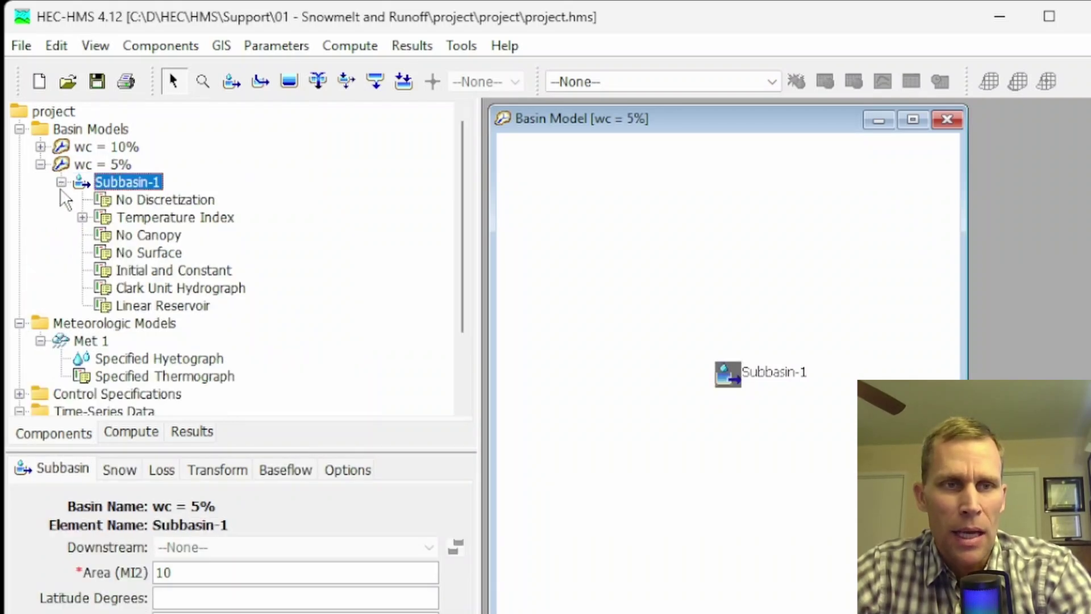
left_click(159, 221)
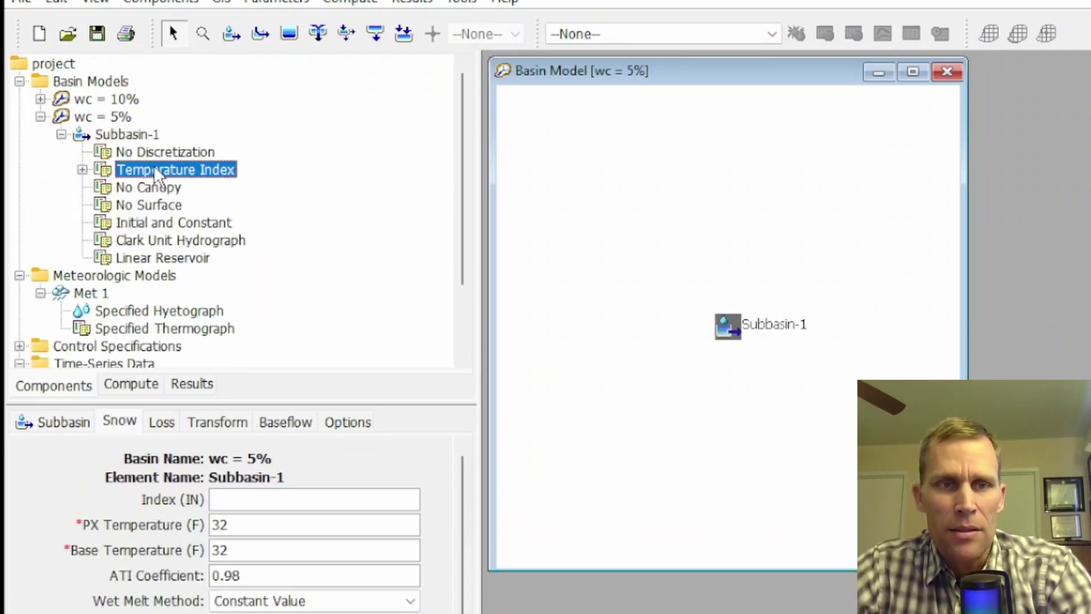
scroll(254, 441, "down", 3)
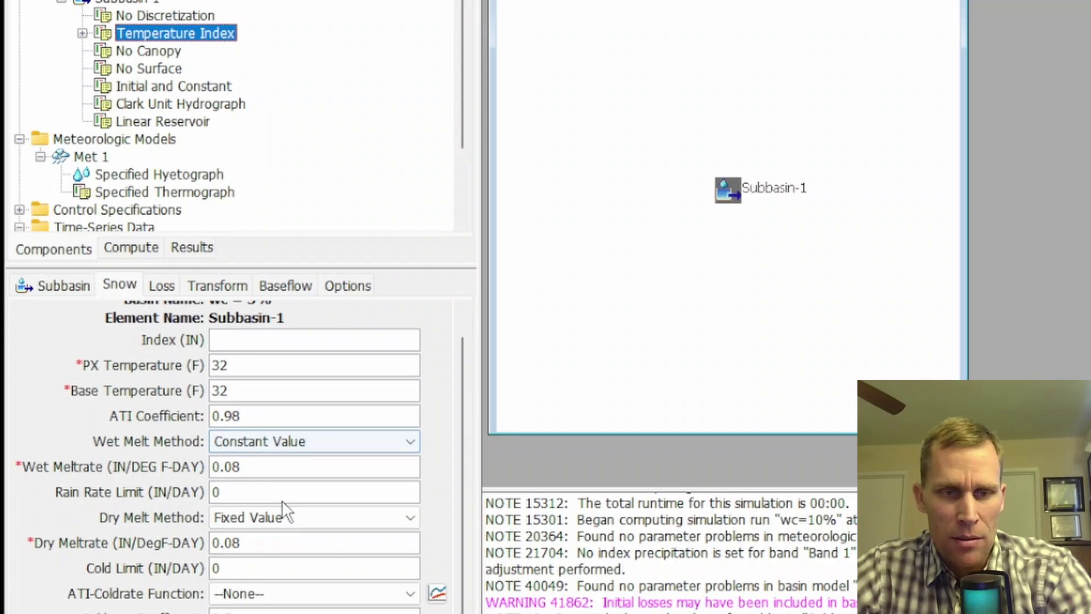
double_click(262, 551)
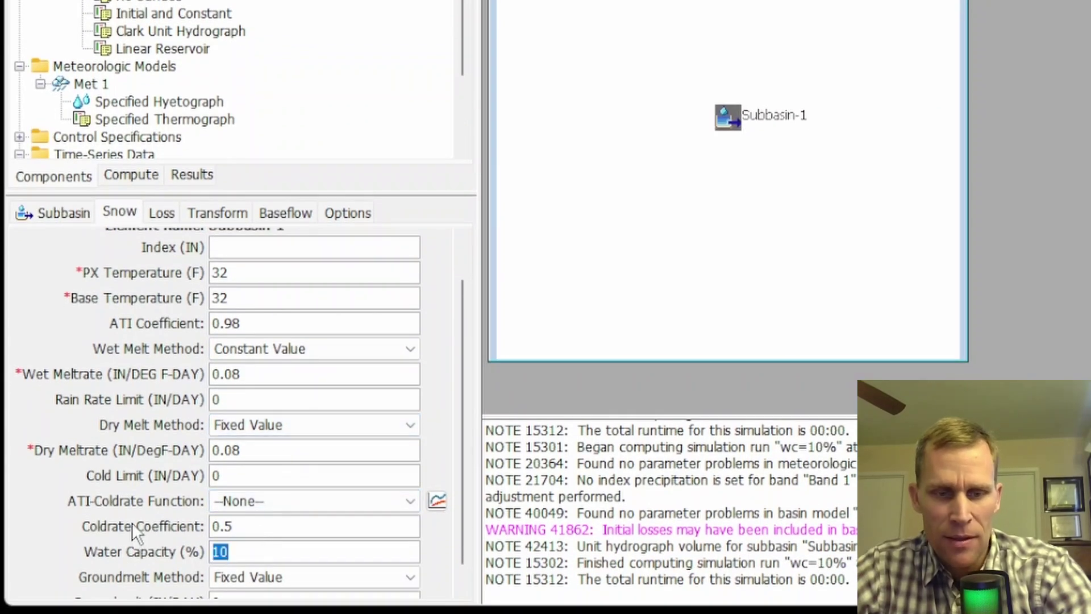
type("5")
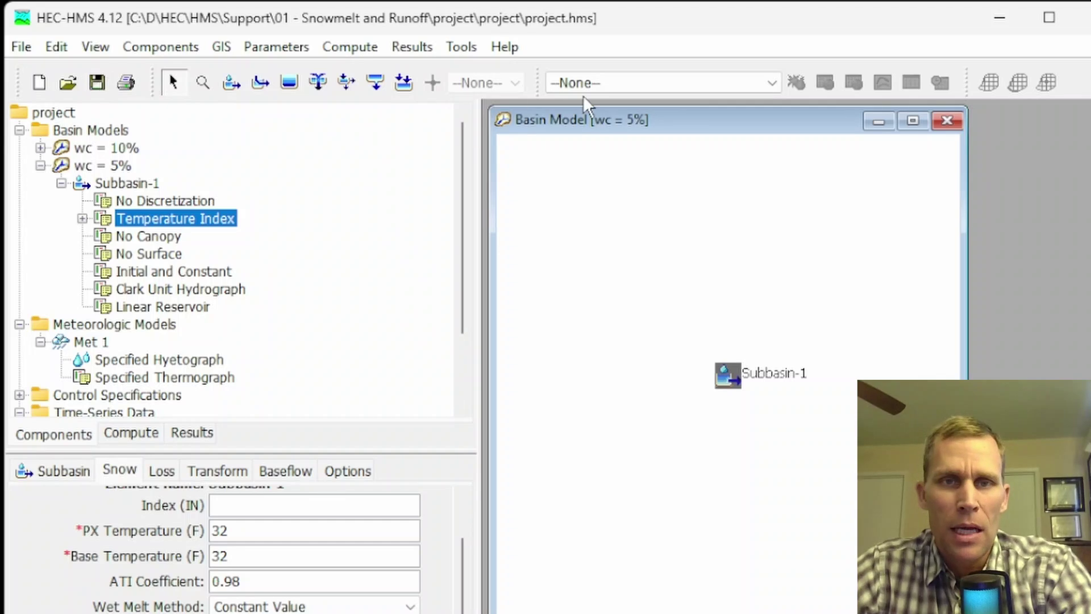
Create a simulation run named wc=5% from basin model wc = 5%, meteorologic model Met 1 and control specifications Control 1.
left_click(402, 47)
mouse_move(353, 52)
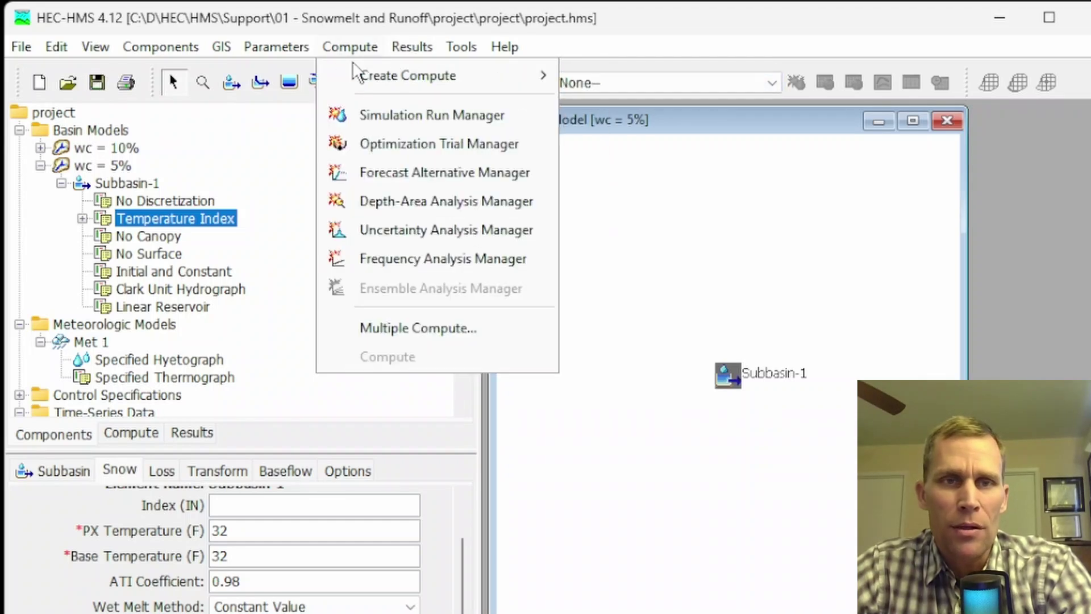
left_click(391, 117)
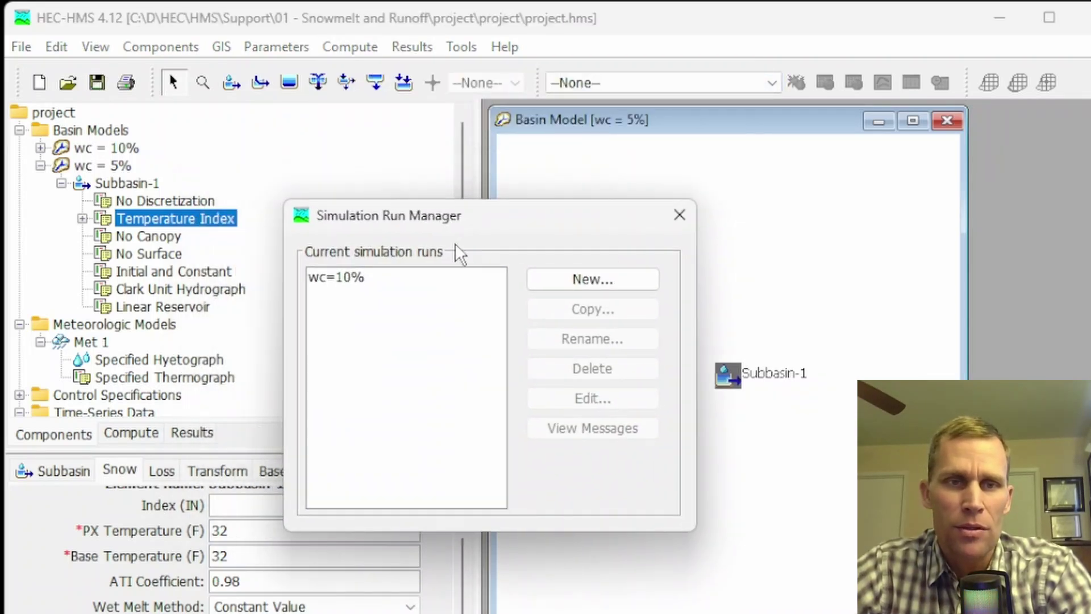
left_click(568, 278)
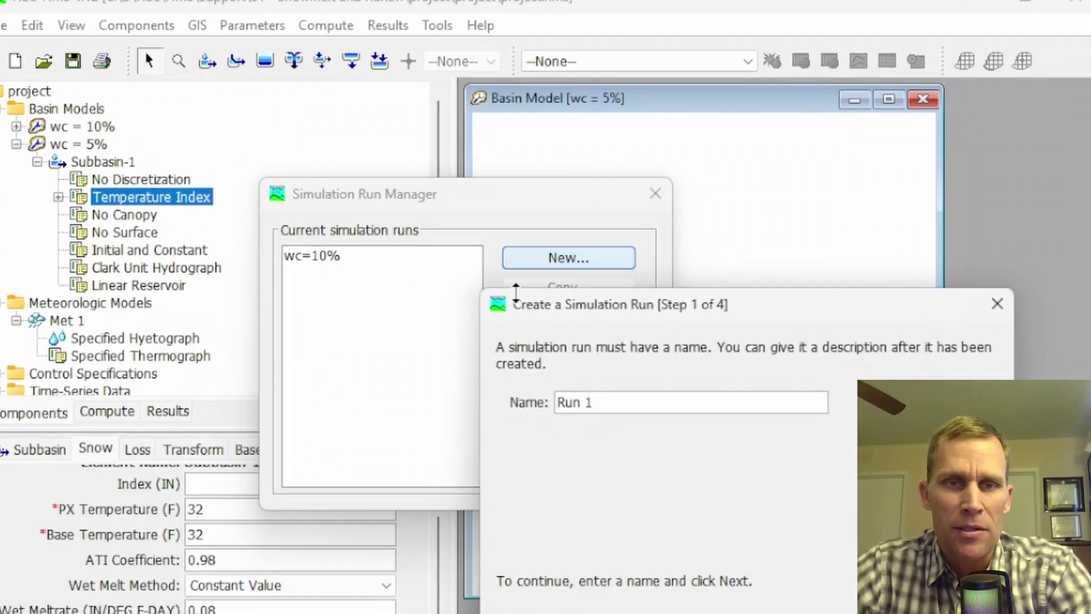
type("wc=5%")
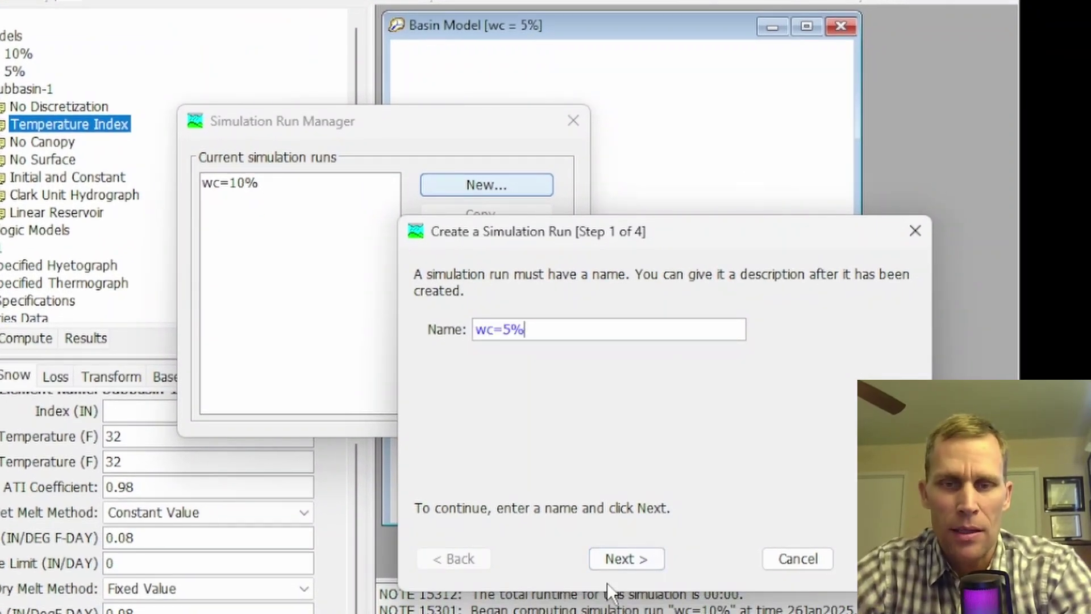
left_click(616, 561)
left_click(452, 356)
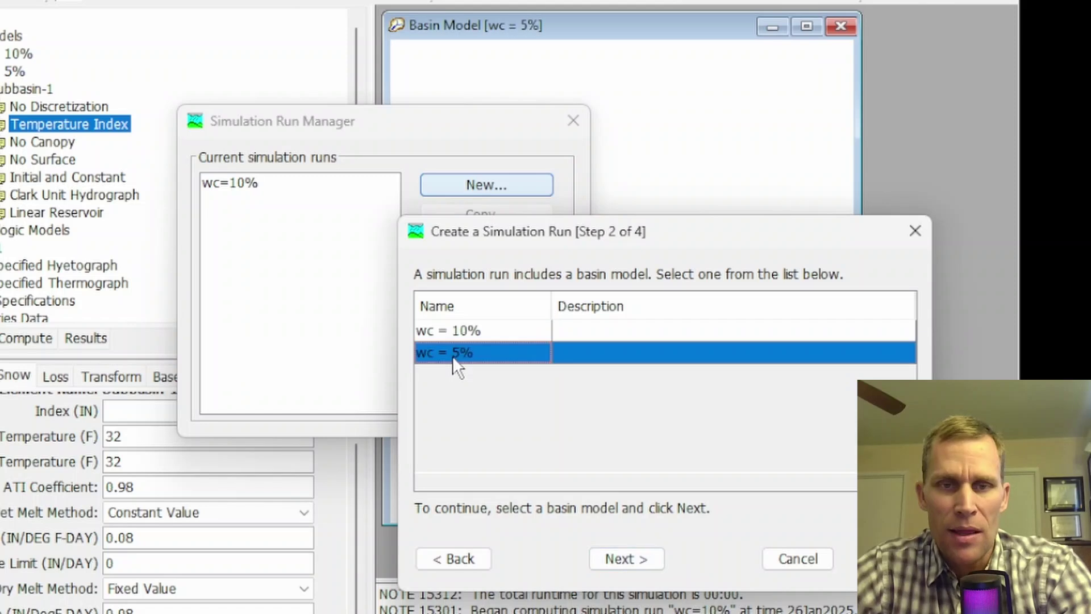
left_click(632, 558)
left_click(631, 558)
left_click(631, 558)
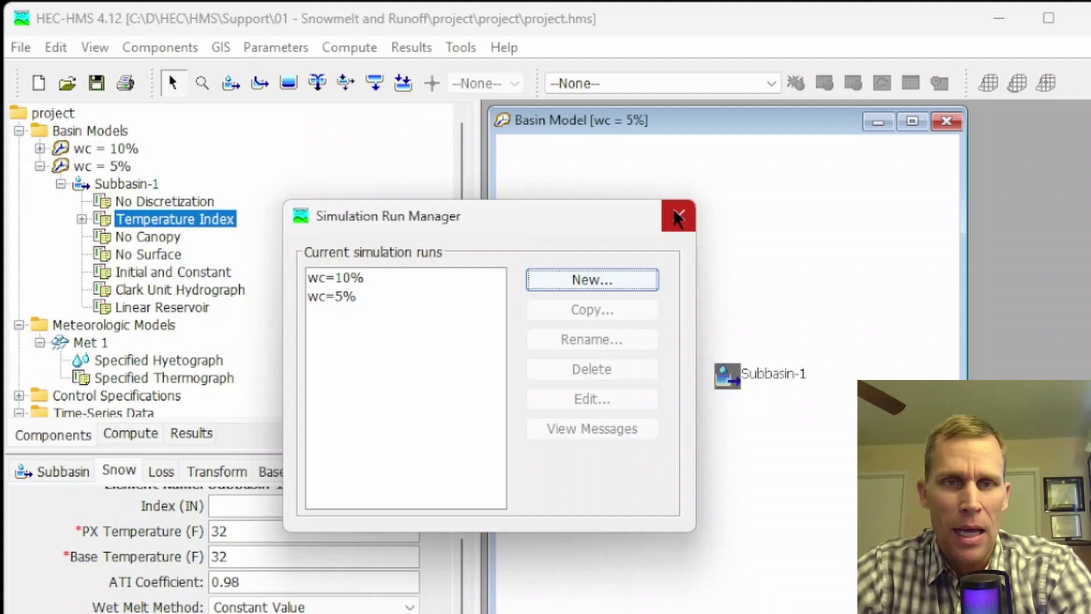
left_click(582, 129)
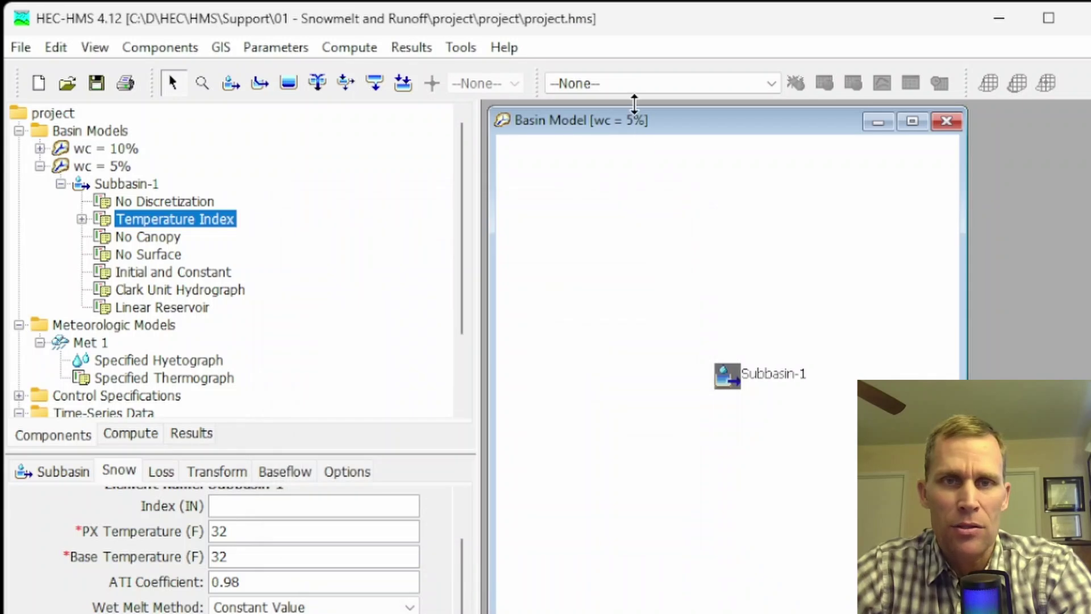
Make wc=5% the current simulation run and try to compute it.
left_click(636, 84)
left_click(629, 138)
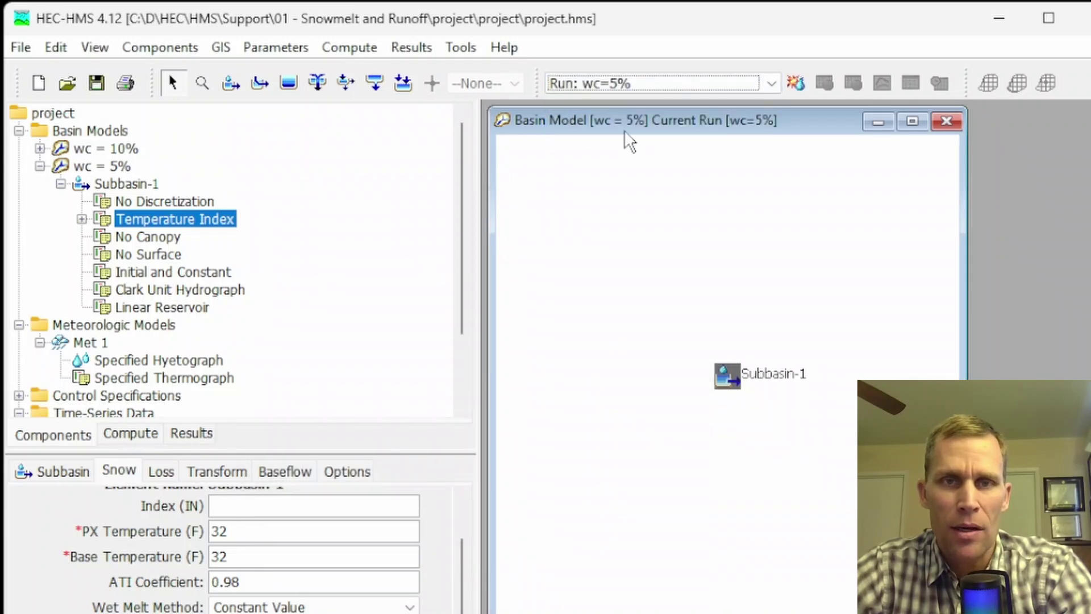
left_click(796, 83)
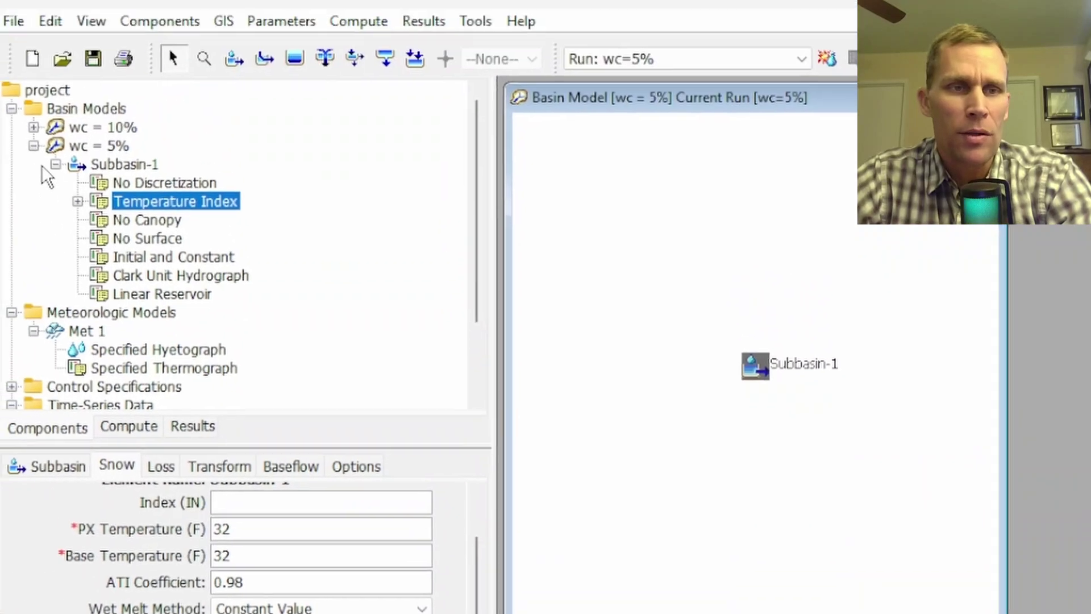
Collapse the wc = 5% basin model and copy it as a new basin model named wc = 3%.
left_click(33, 146)
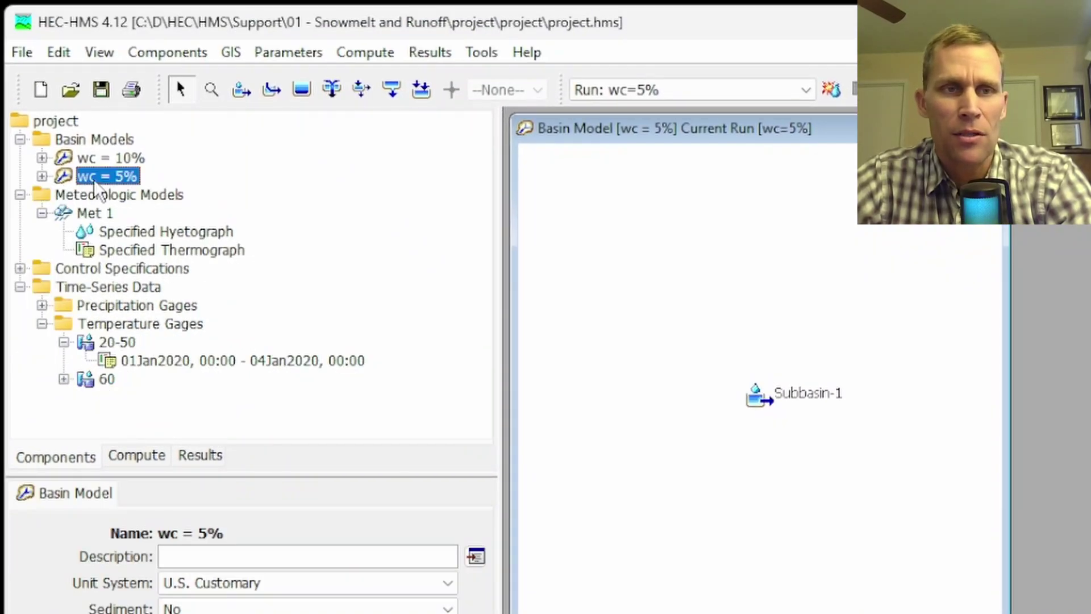
right_click(97, 183)
left_click(170, 197)
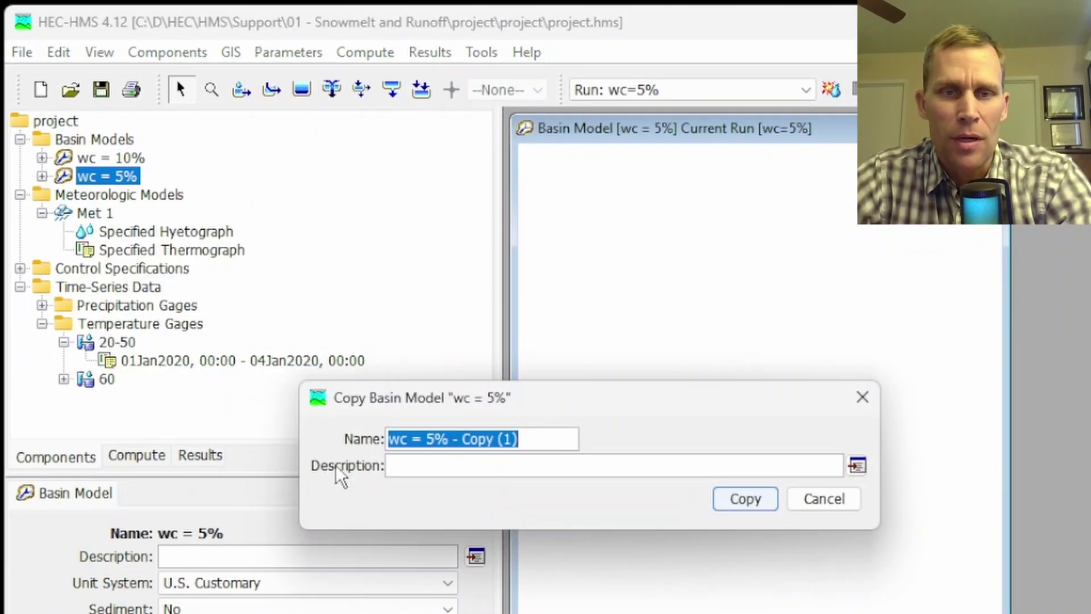
type("wc = 3%")
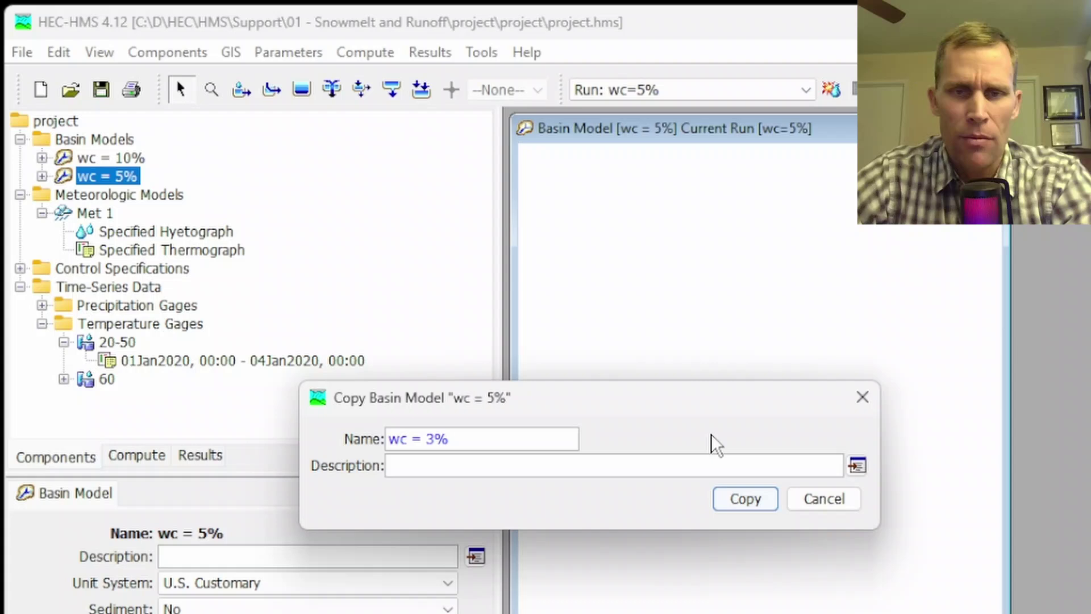
left_click(746, 501)
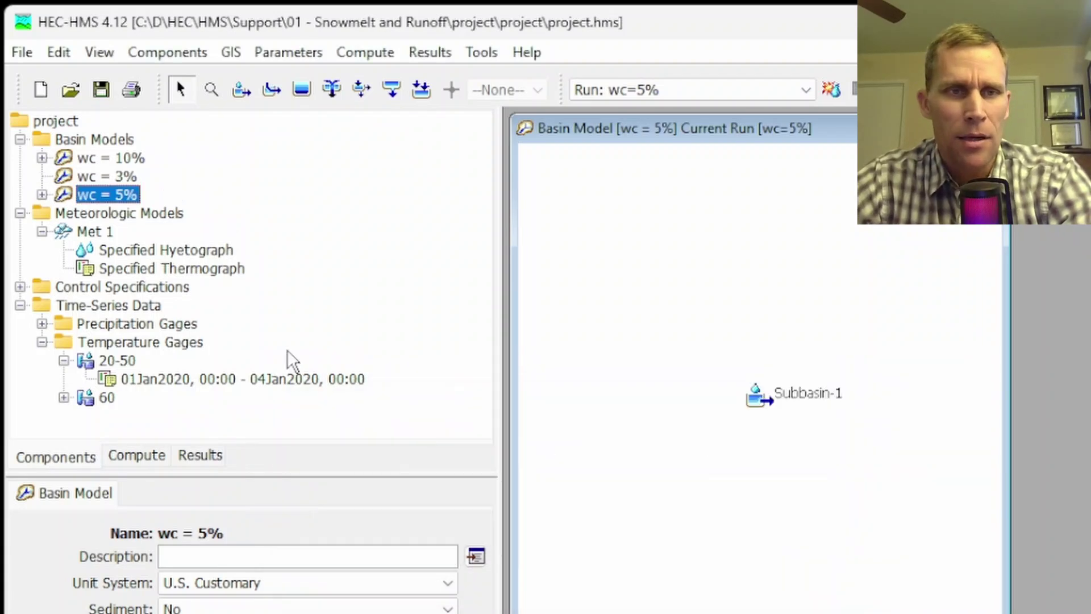
Set the water capacity to 3% in the snow parameters of Subbasin-1 in basin model wc = 3%.
left_click(70, 179)
left_click(43, 178)
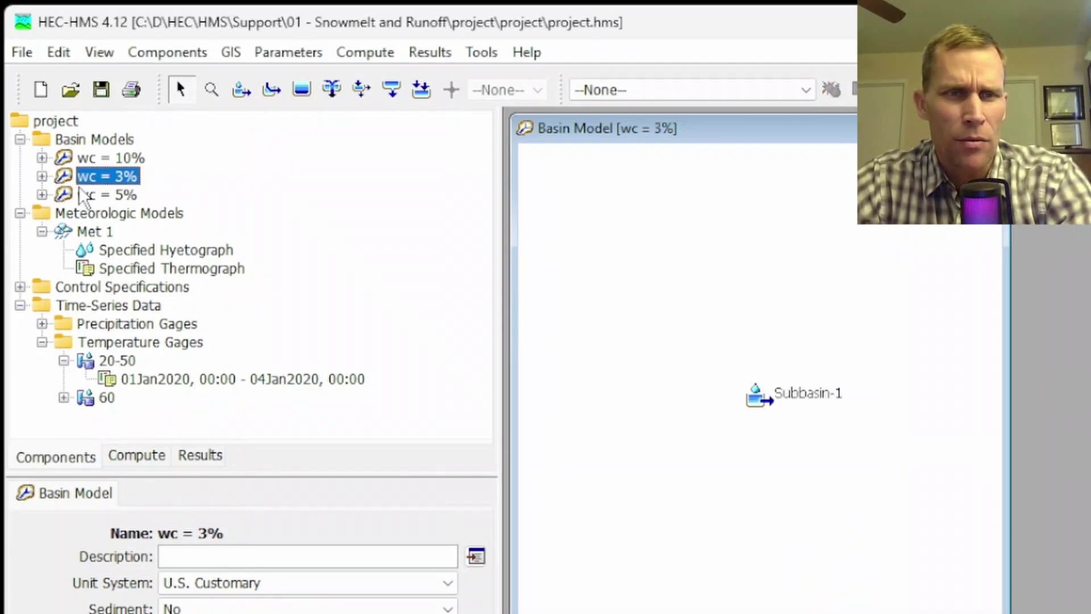
left_click(42, 176)
left_click(113, 194)
left_click(125, 483)
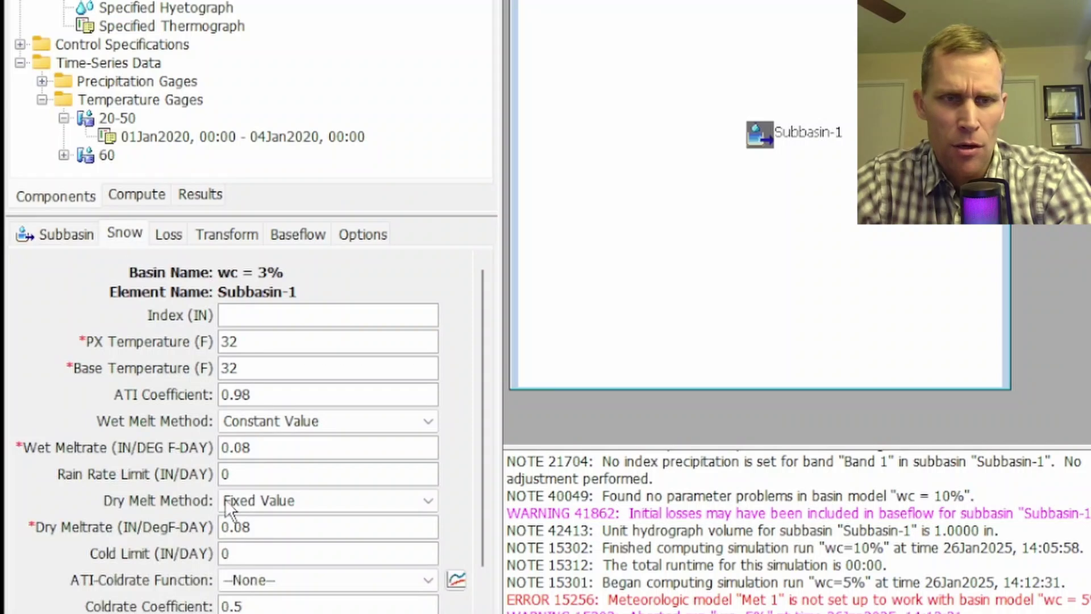
scroll(226, 500, "down", 1)
left_click_drag(239, 599, 182, 558)
type("3")
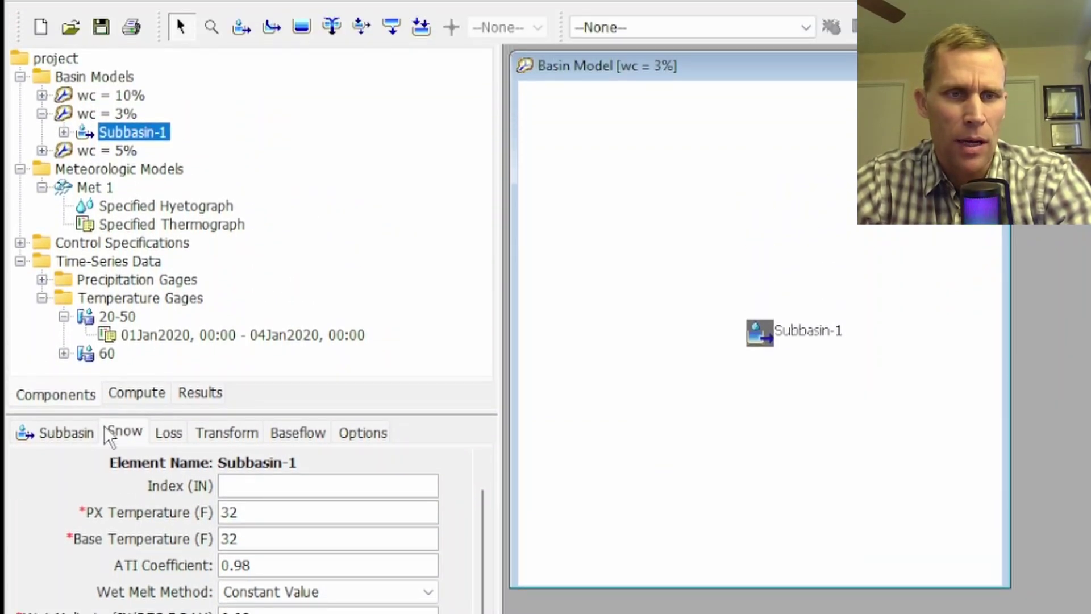
Include the subbasins of basin models wc = 3% and wc = 5% in meteorologic model Met 1 and save the project.
left_click(108, 170)
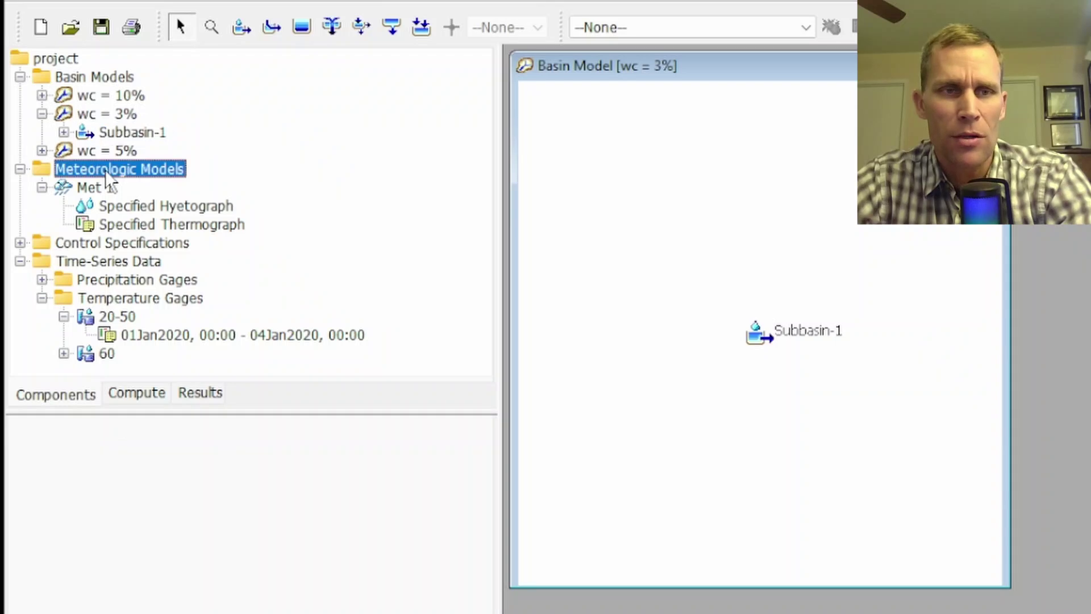
left_click(101, 189)
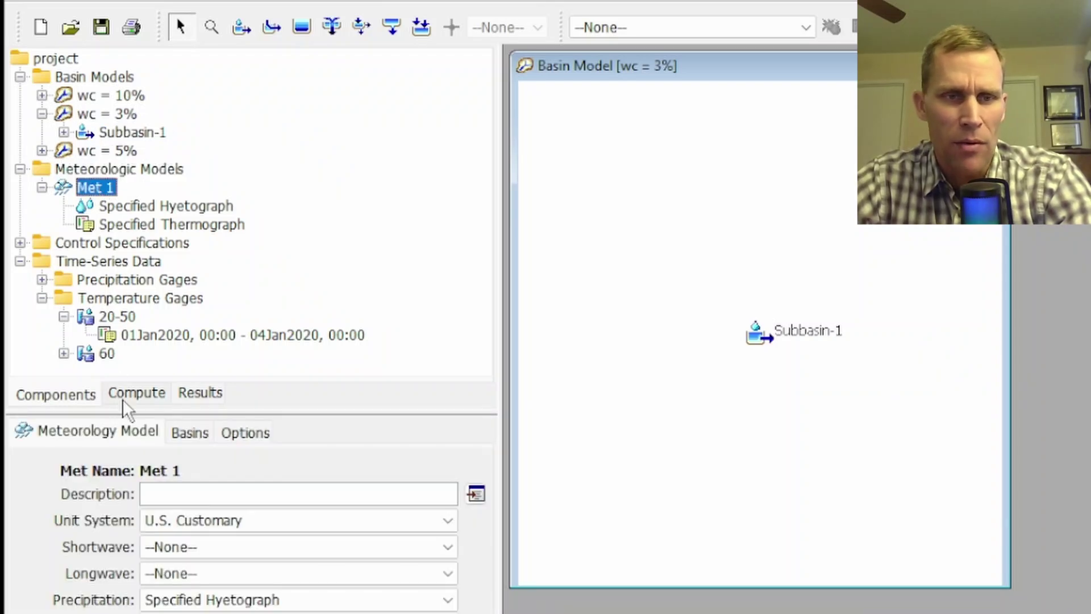
left_click(190, 433)
left_click(458, 538)
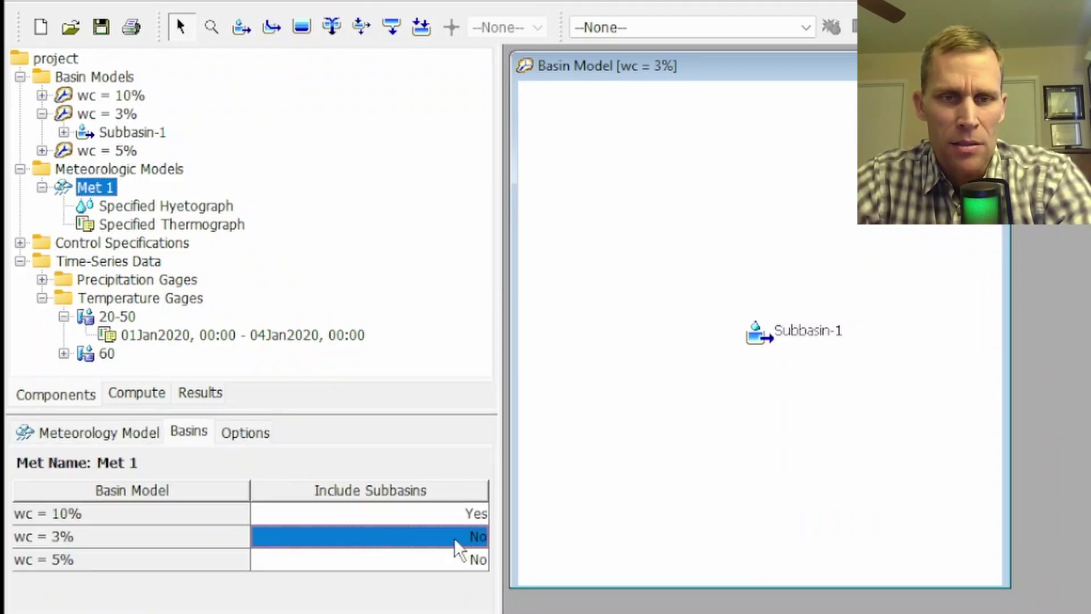
left_click(444, 558)
left_click(424, 567)
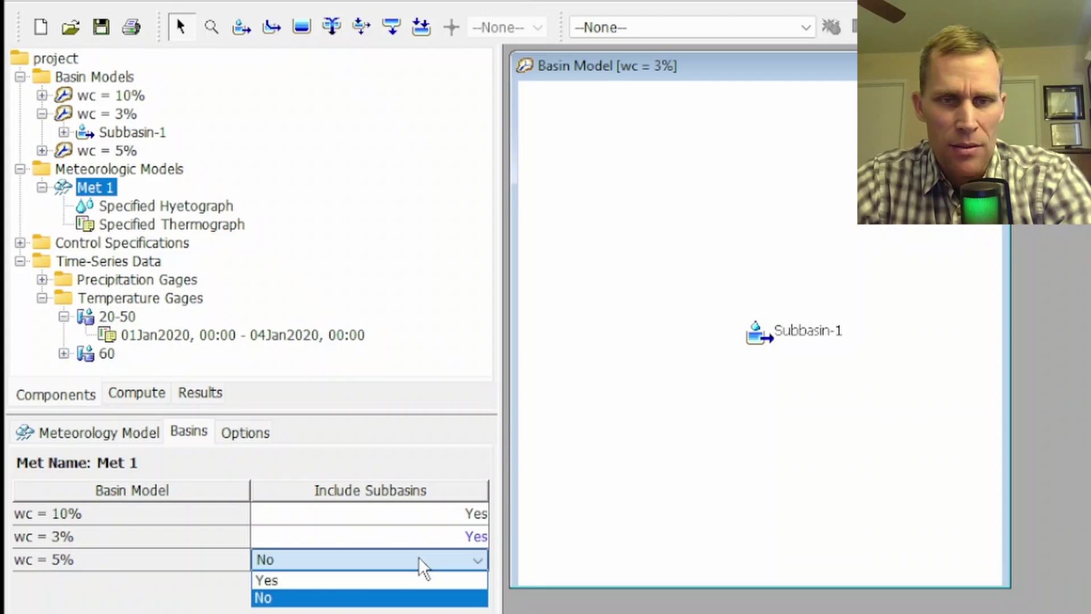
left_click(402, 582)
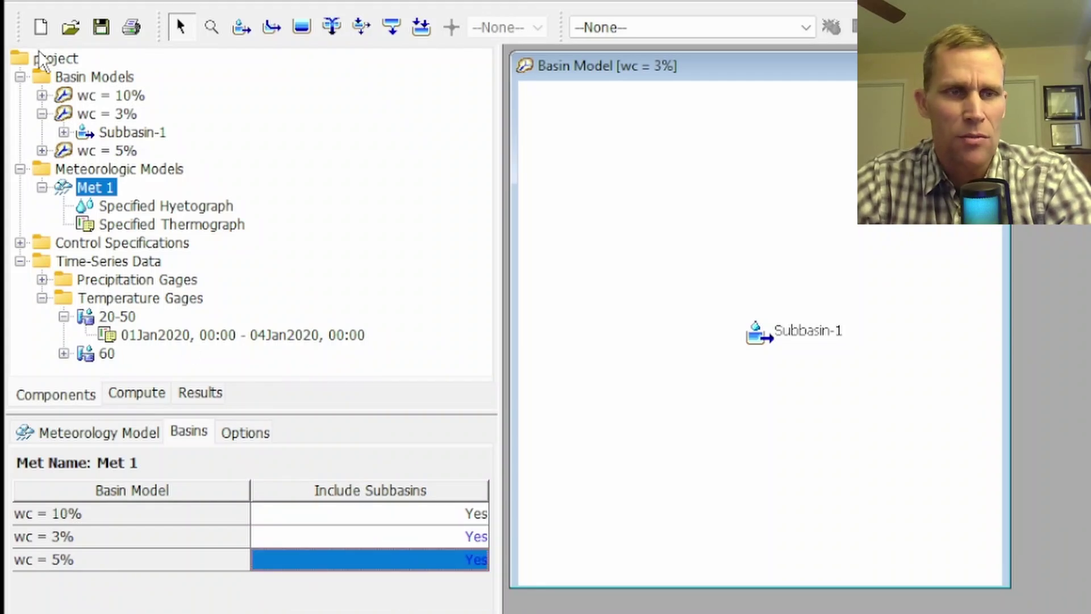
left_click(100, 27)
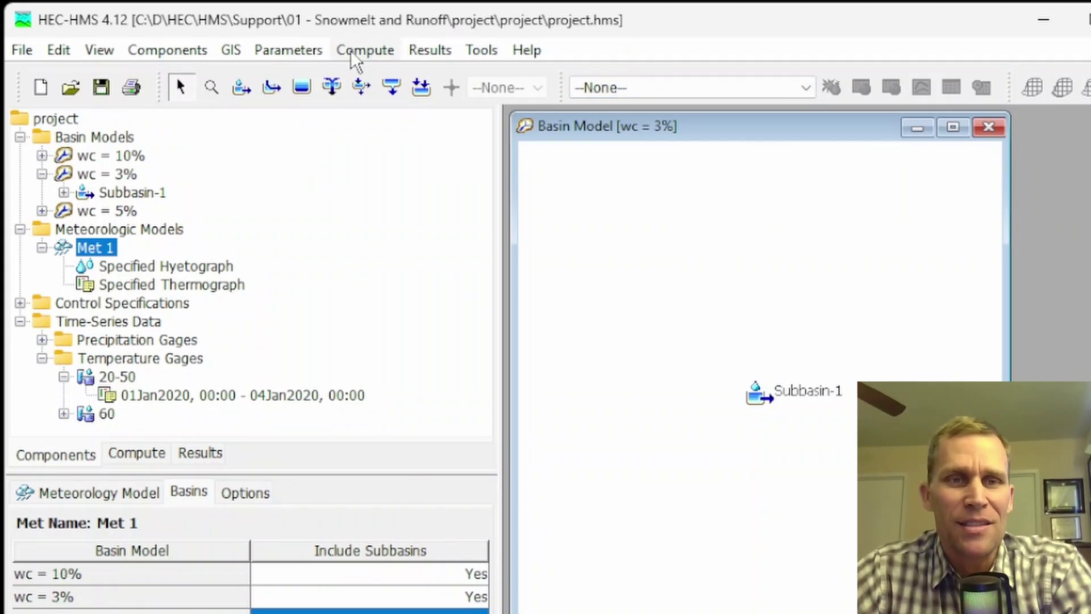
Create a simulation run named wc=3% from basin model wc = 3%, meteorologic model Met 1 and control specifications Control 1.
left_click(366, 50)
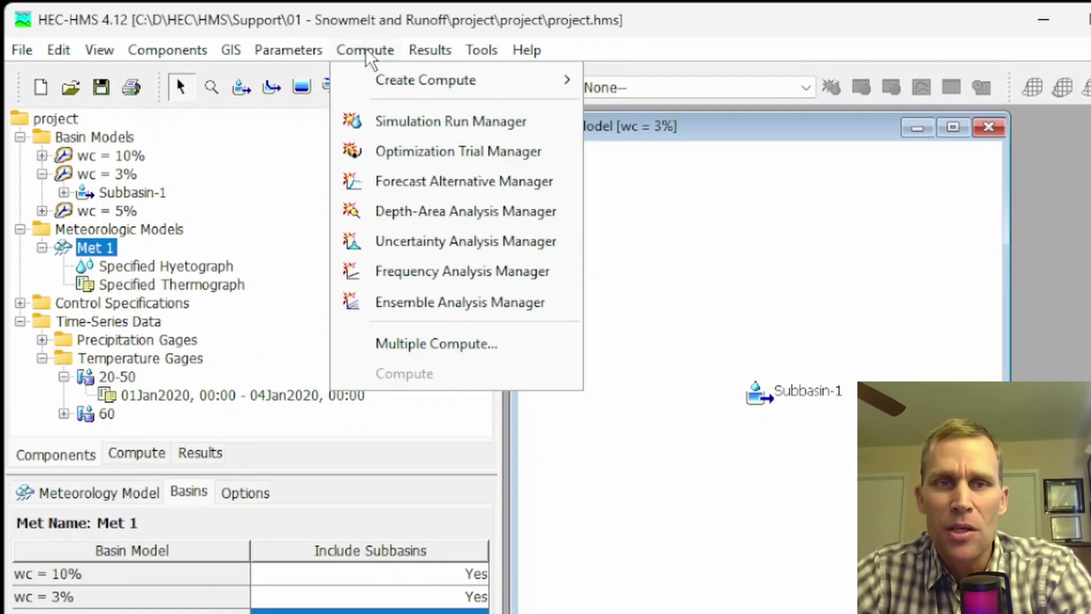
left_click(398, 121)
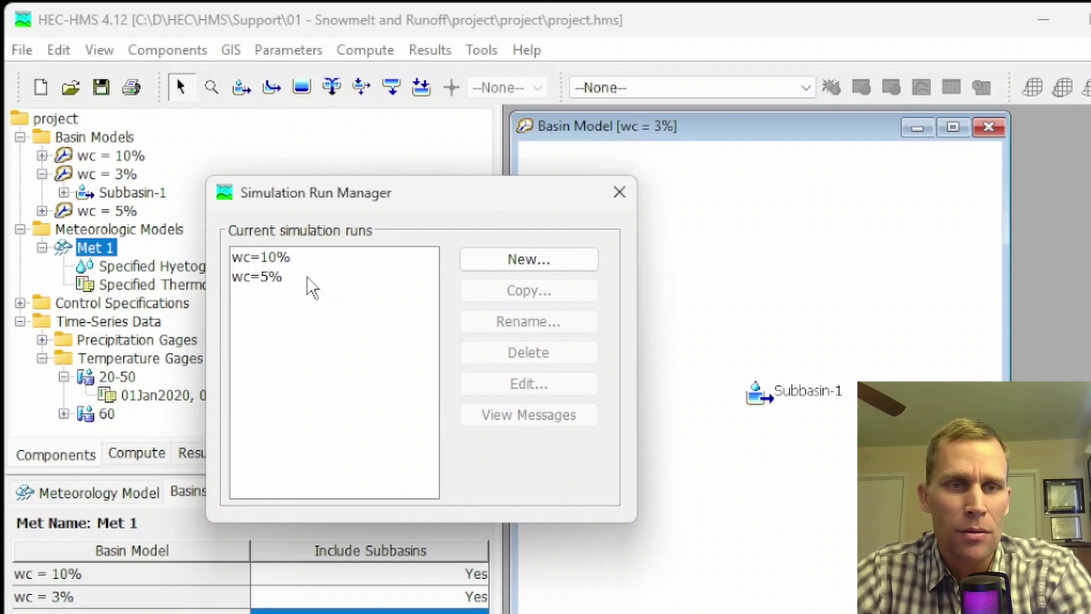
left_click(268, 280)
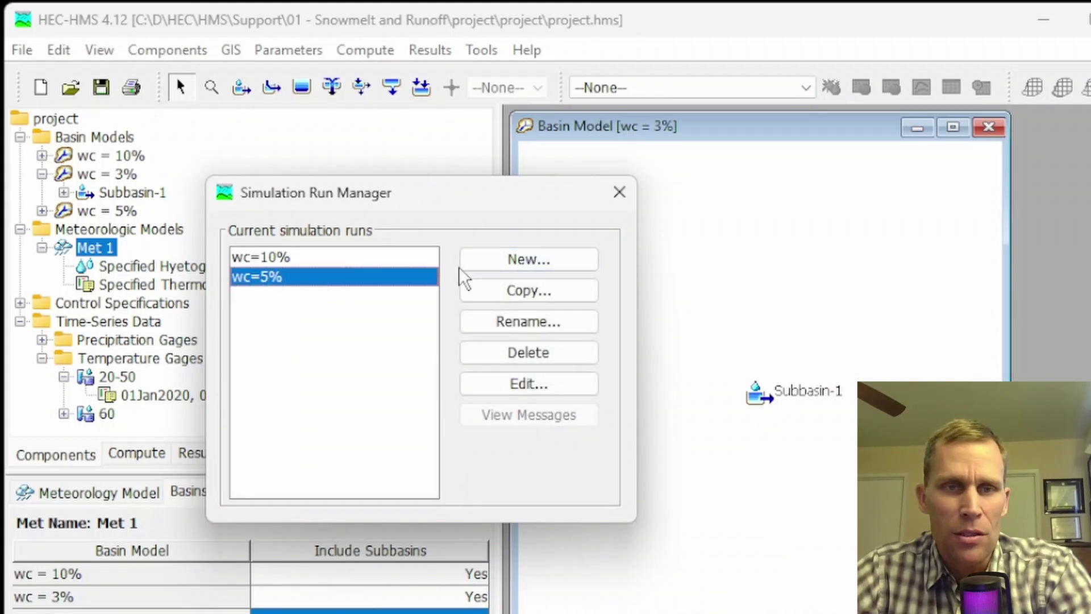
left_click(499, 264)
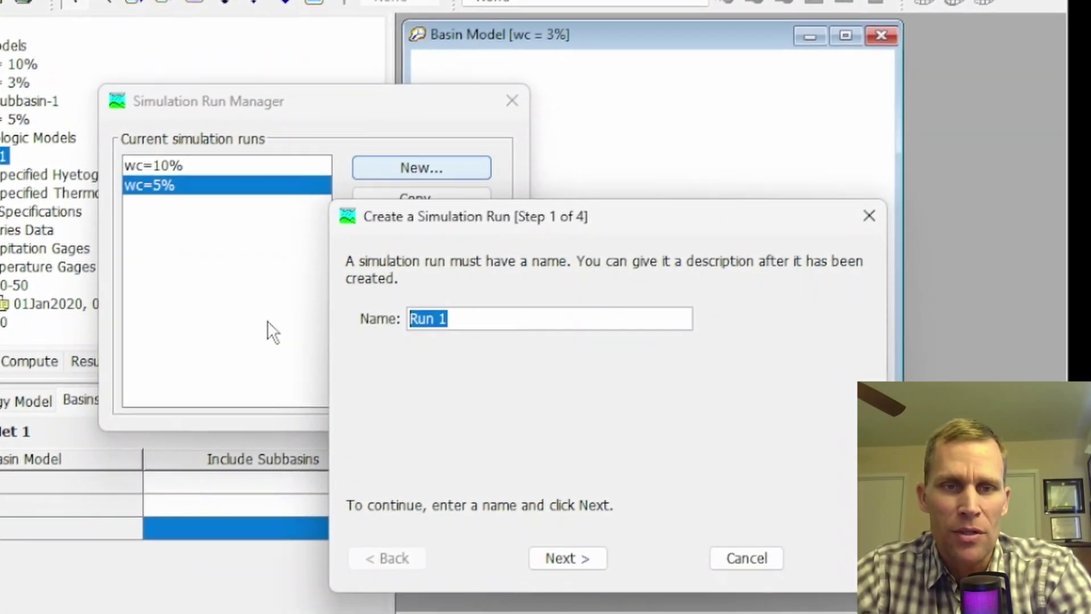
type("wc=3%")
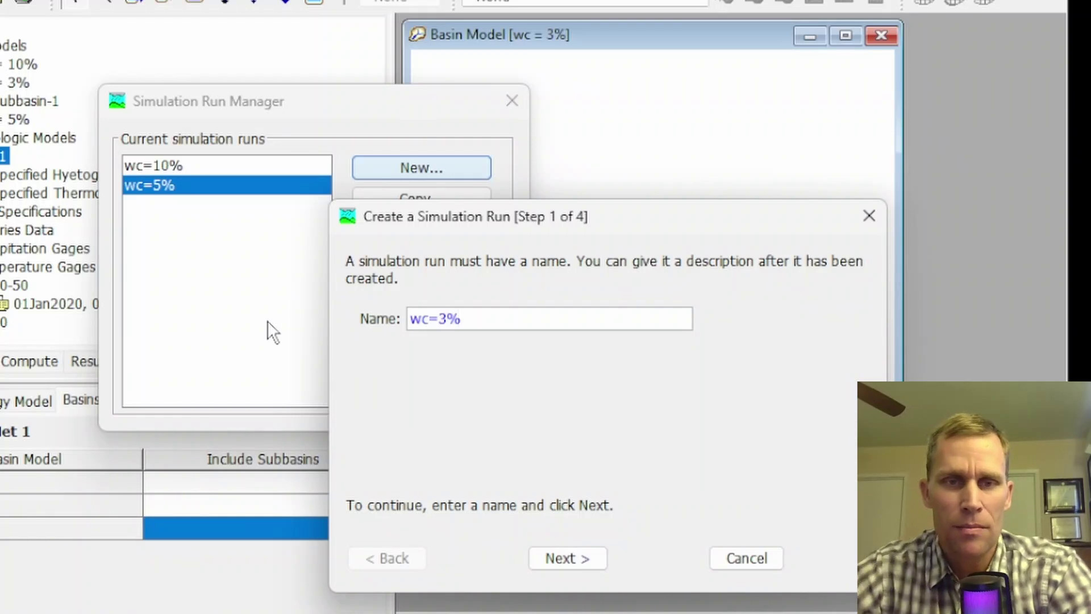
left_click(557, 559)
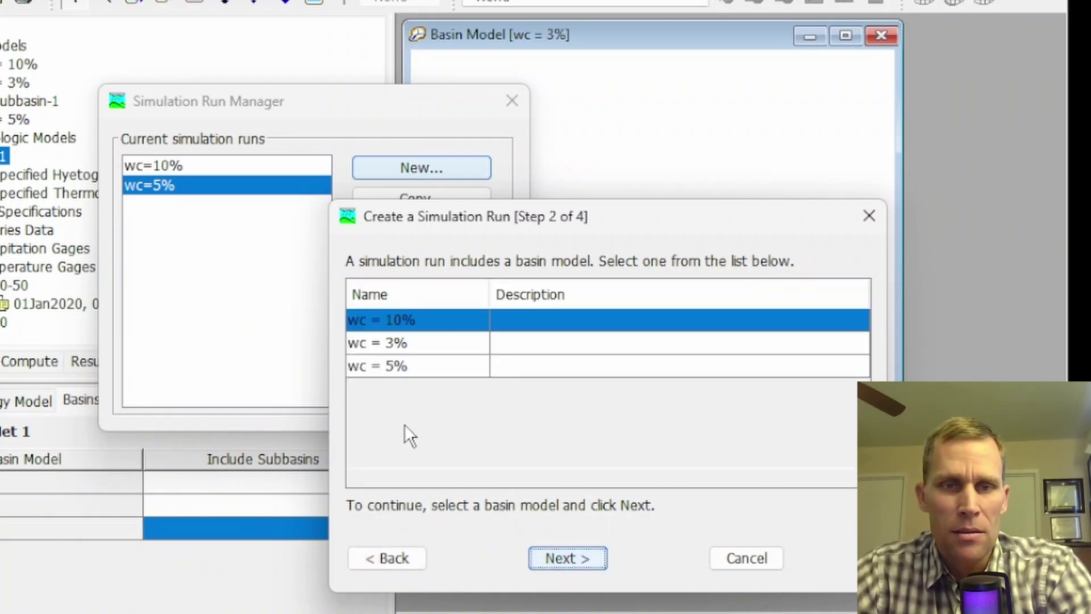
left_click(389, 344)
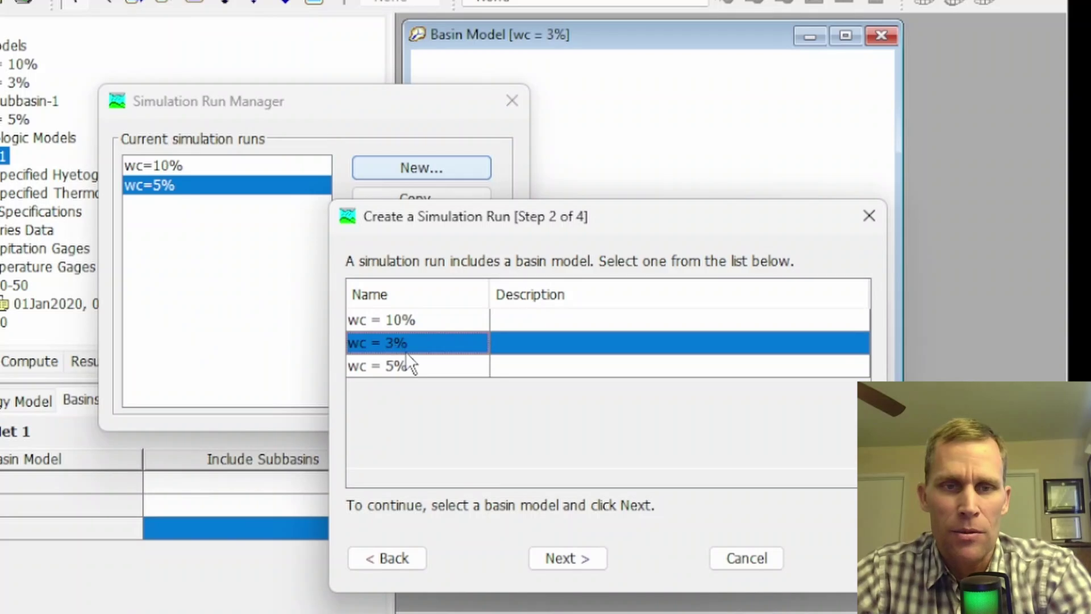
left_click(560, 558)
left_click(558, 557)
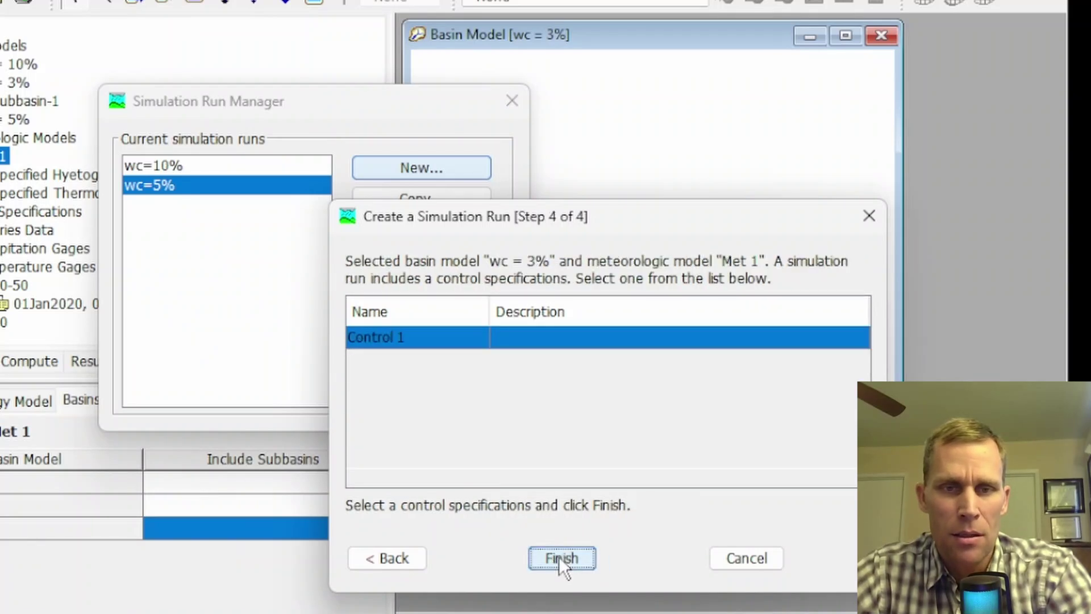
left_click(558, 557)
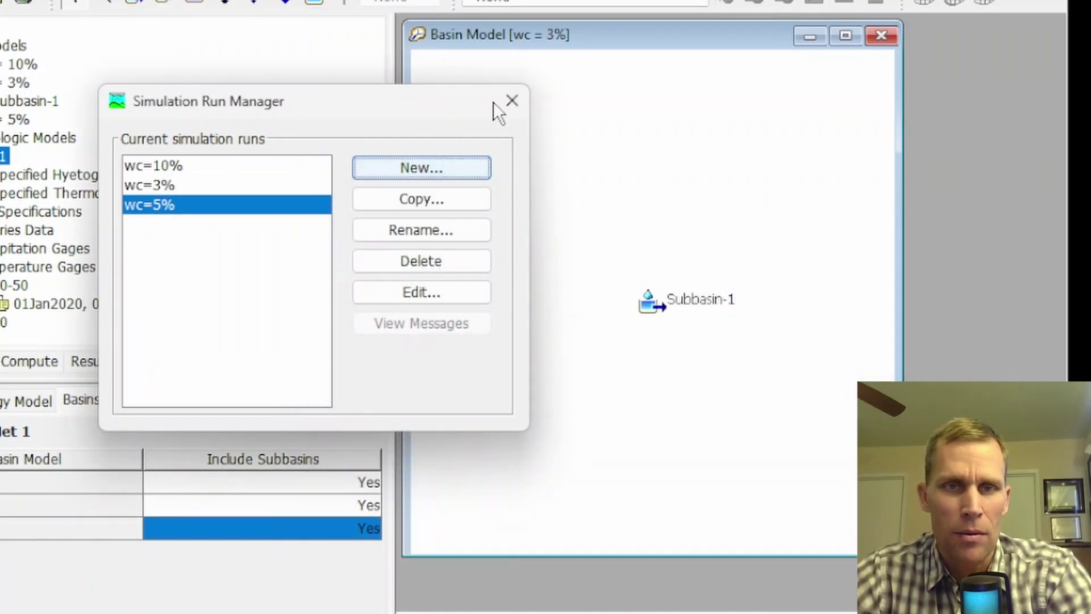
left_click(512, 101)
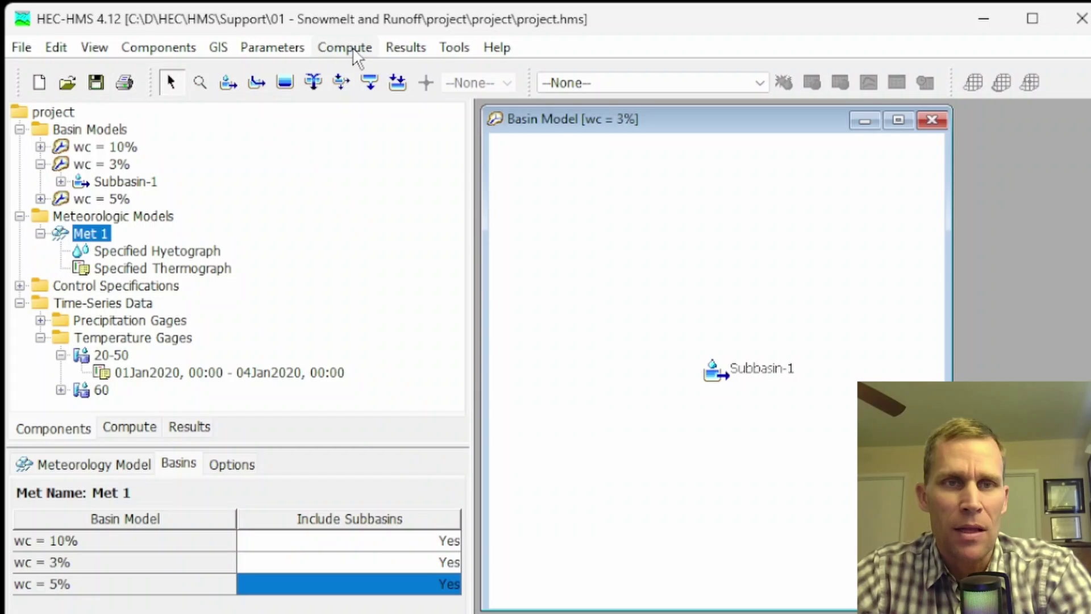
Run a multiple compute of the simulation runs wc=10%, wc=3% and wc=5%.
left_click(353, 47)
left_click(388, 322)
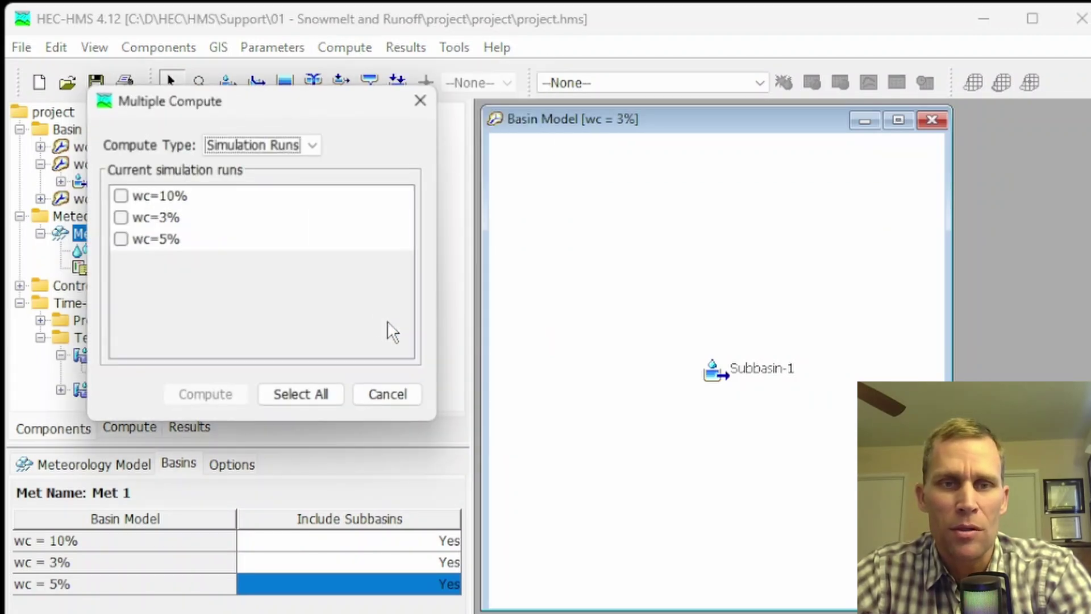
left_click(121, 197)
left_click(121, 218)
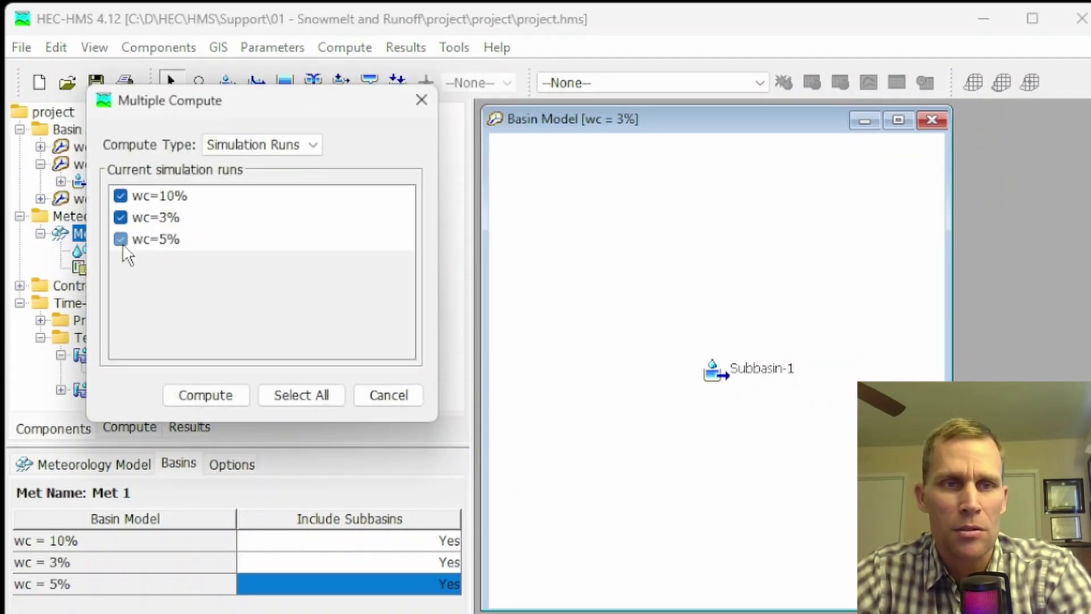
left_click(219, 394)
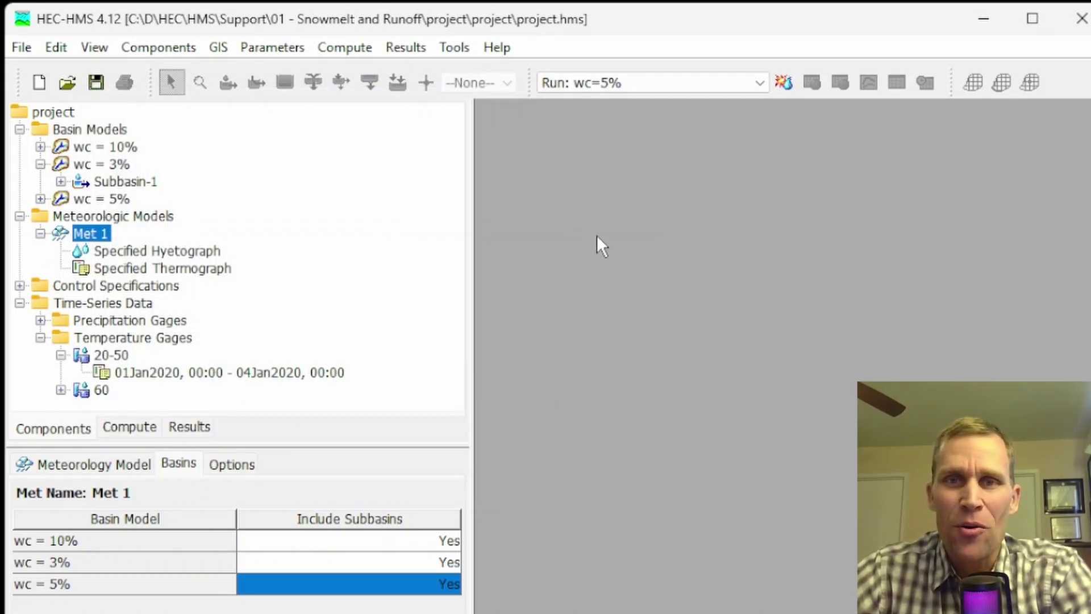
Switch to HEC-DSSVue and open the result files wc_5_.dss and wc_3_.dss from the project folder.
left_click(988, 18)
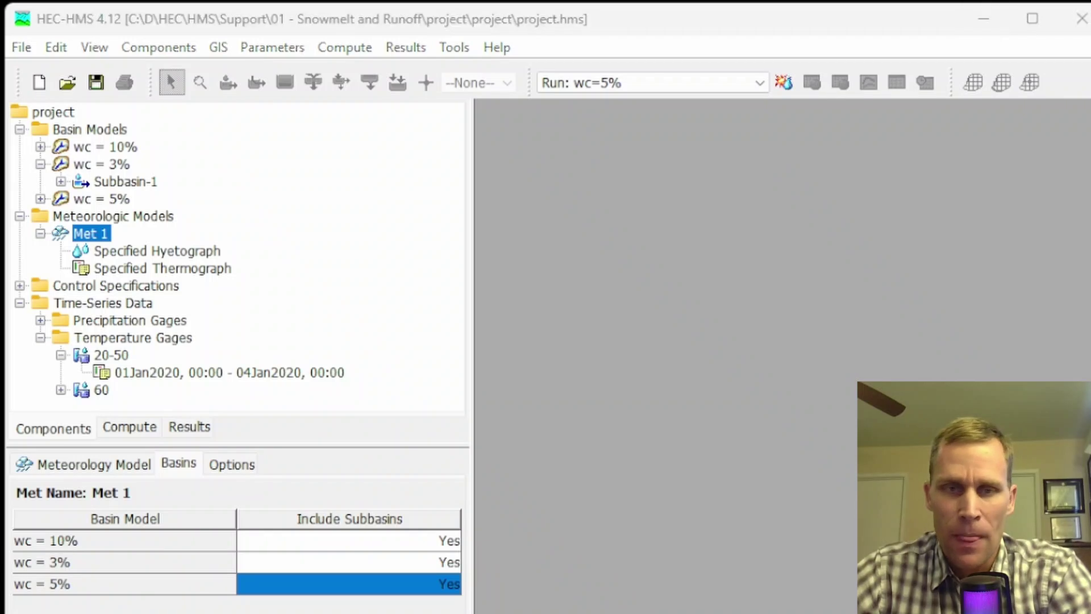
left_click(41, 171)
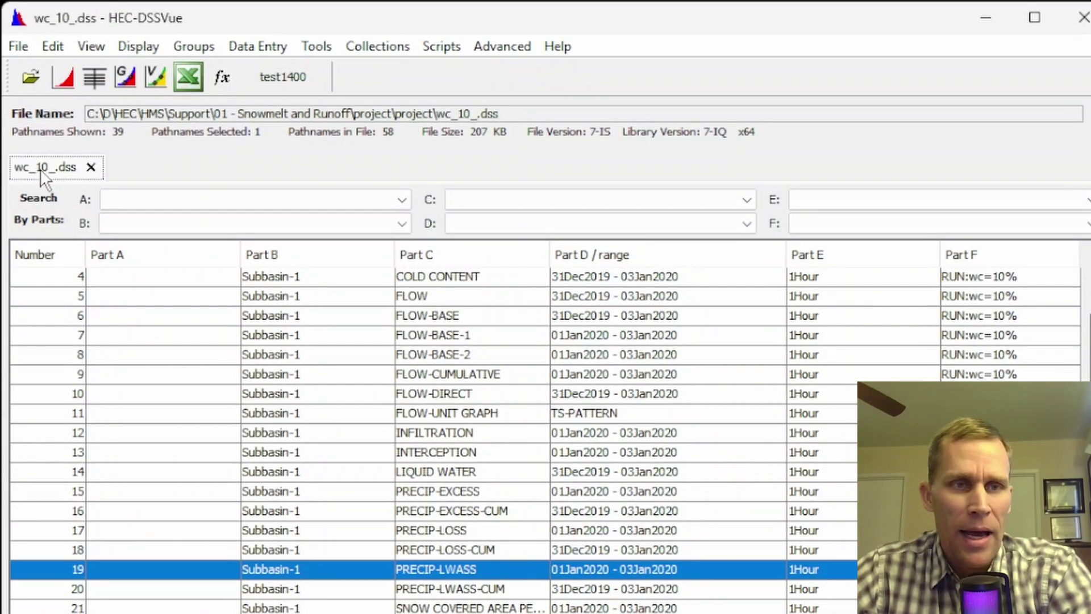
left_click(32, 77)
left_click(398, 571)
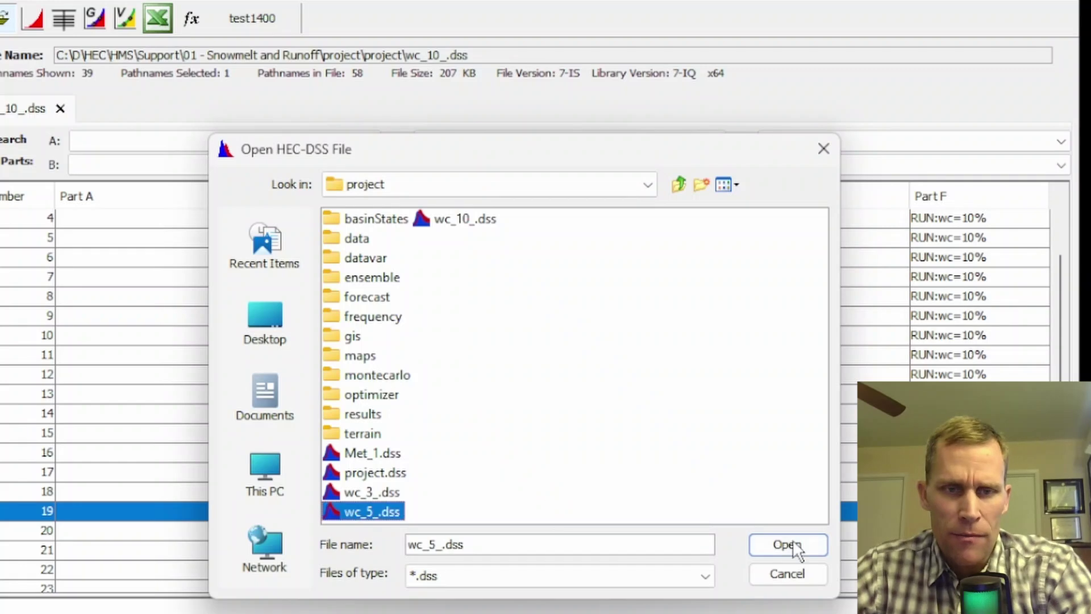
left_click(788, 544)
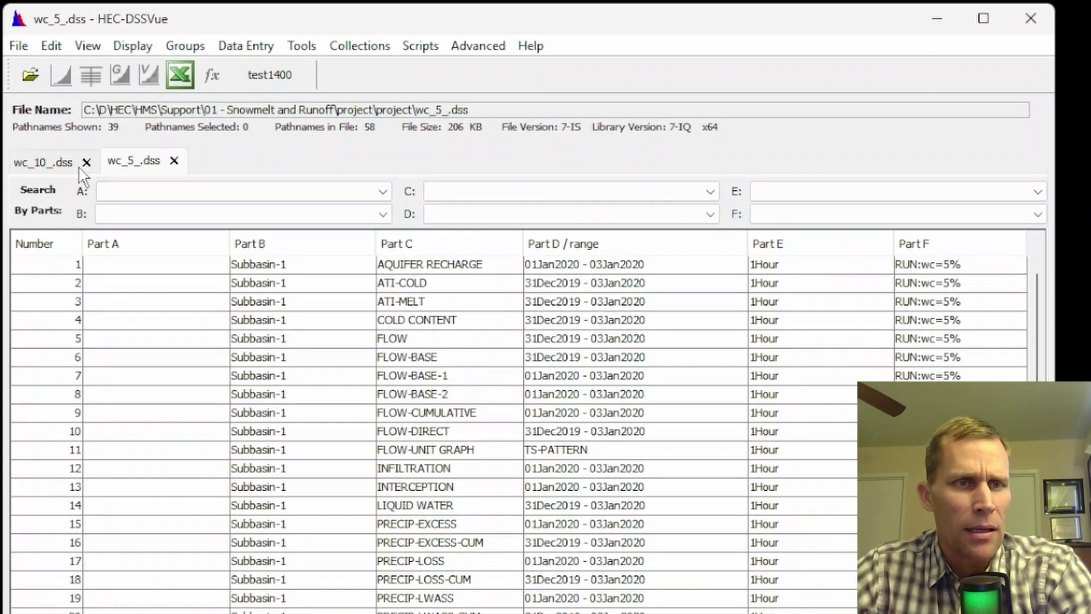
left_click(31, 75)
left_click(384, 525)
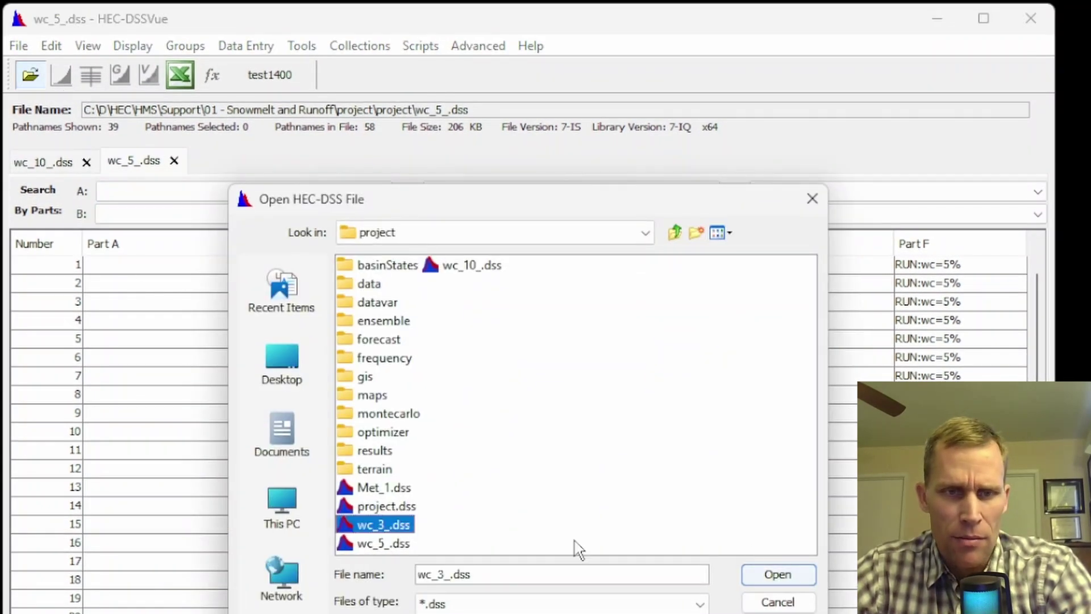
left_click(778, 575)
Plot the Subbasin-1 SWE record of wc_5_.dss, review the curve, and close the plot.
left_click(144, 164)
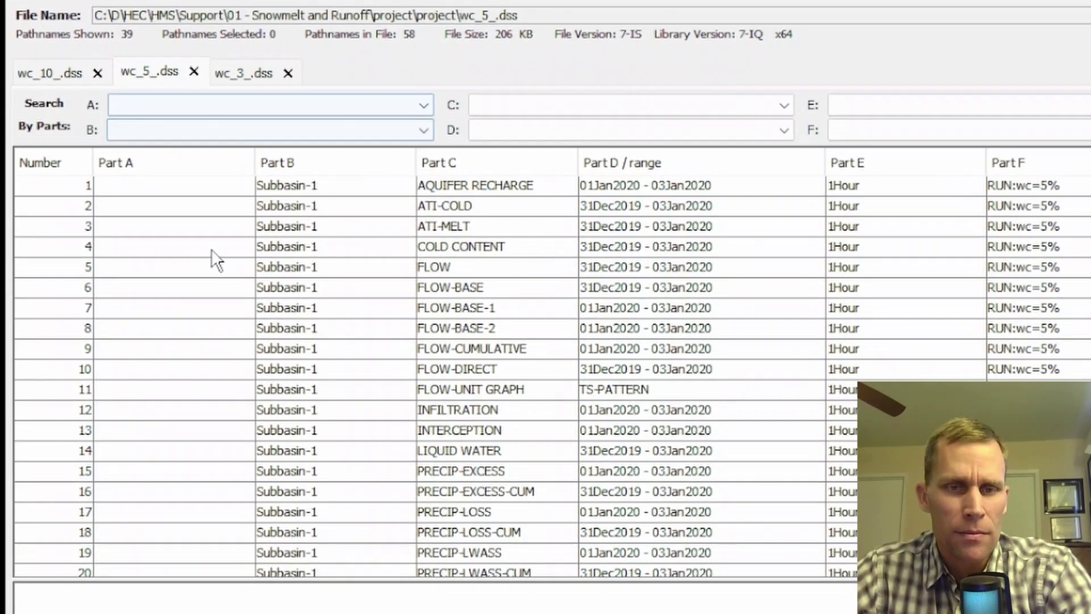
scroll(419, 398, "down", 4)
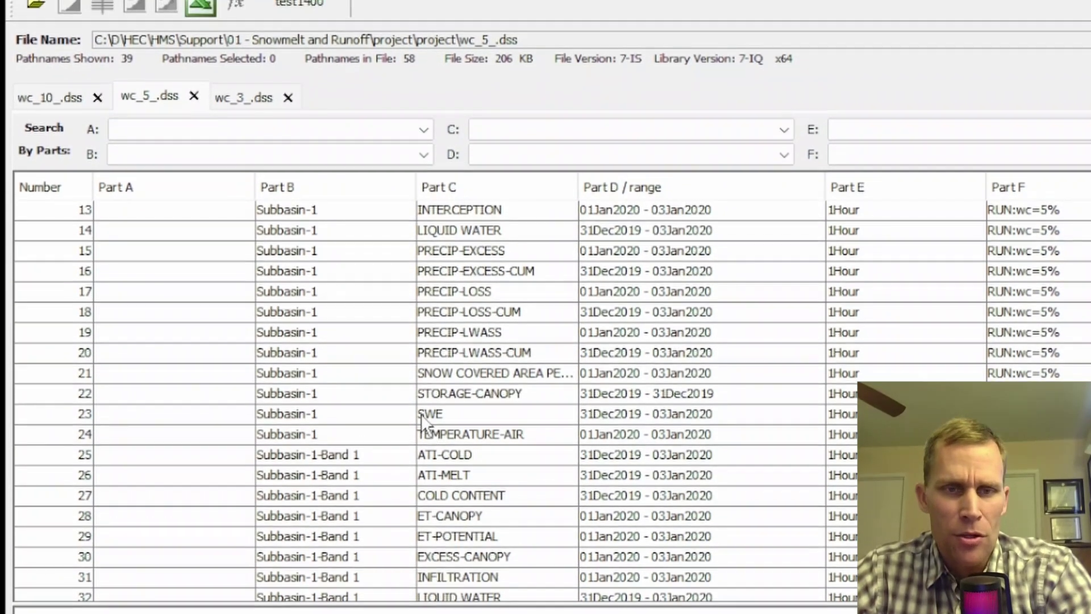
left_click(421, 413)
left_click(70, 8)
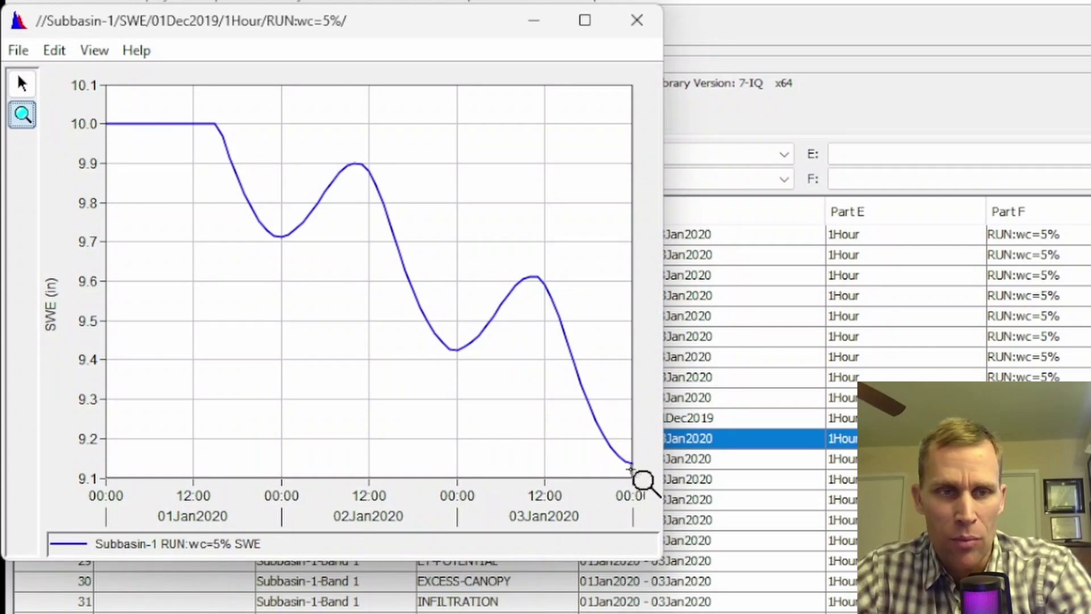
left_click(637, 21)
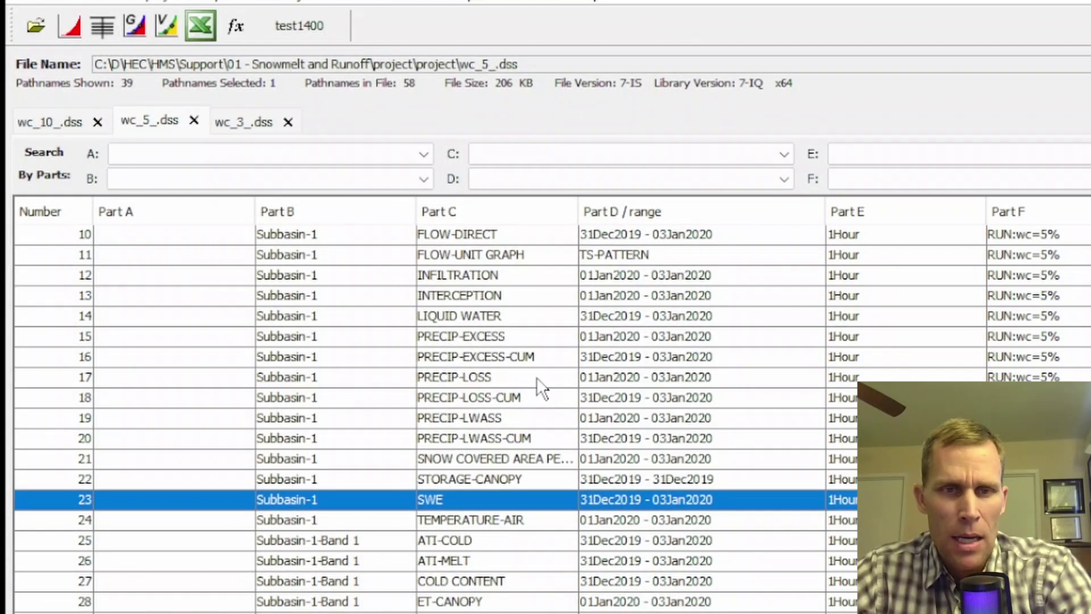
Plot the Subbasin-1 LIQUID WATER record of wc_5_.dss, review the curve, and close the plot.
left_click(483, 314)
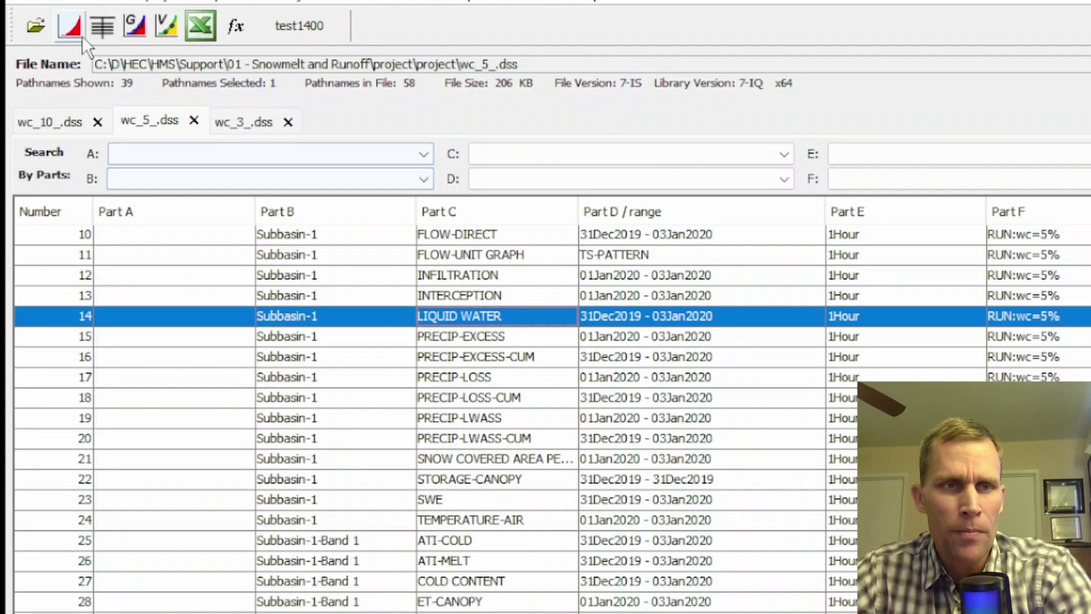
left_click(69, 28)
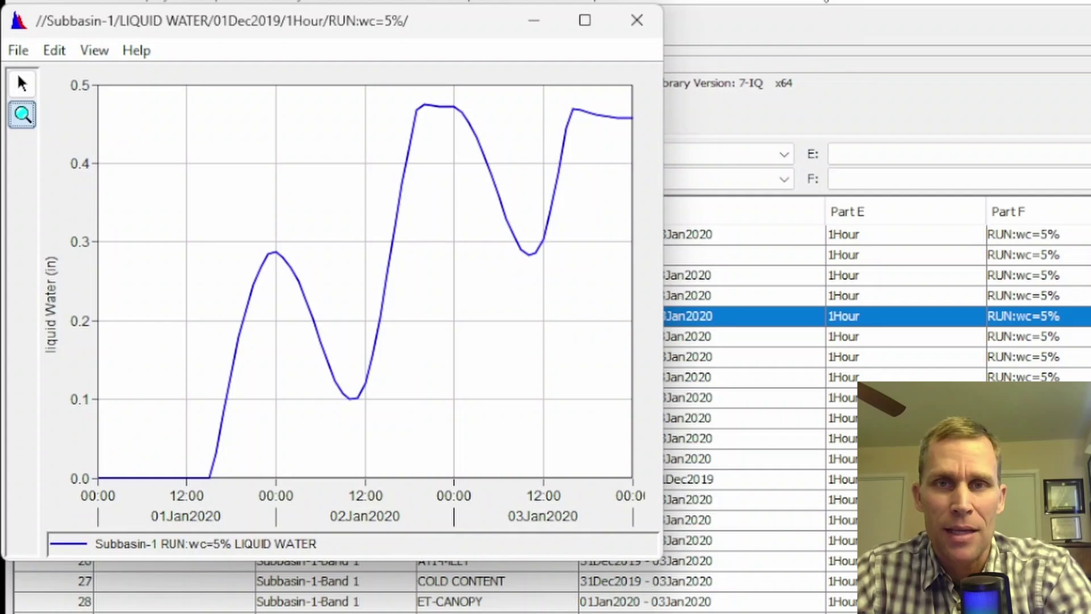
left_click(648, 19)
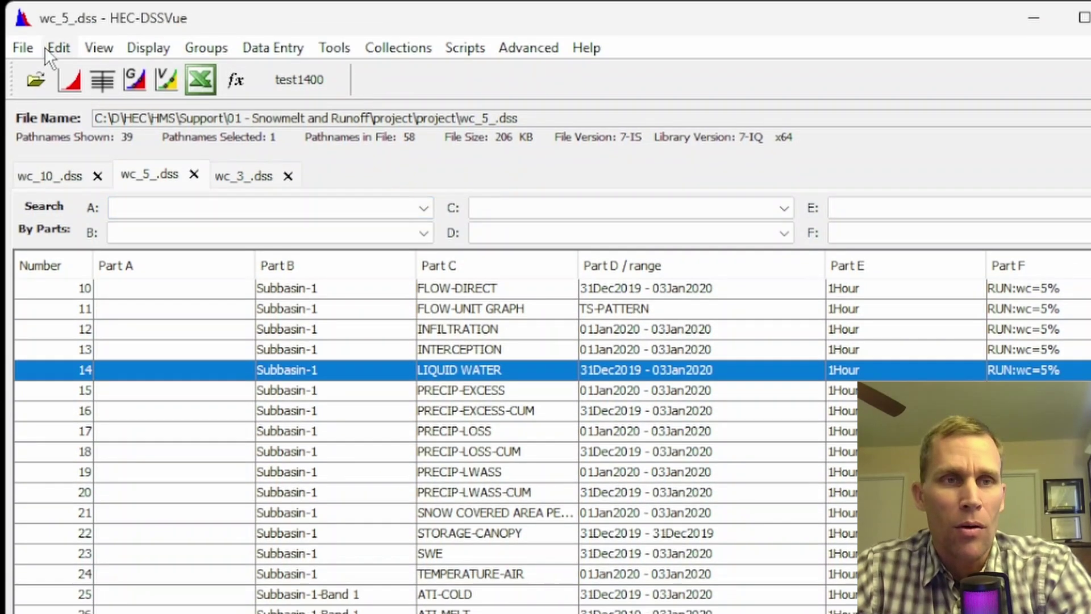
Create a new DSS file named results_data in the project folder.
left_click(28, 50)
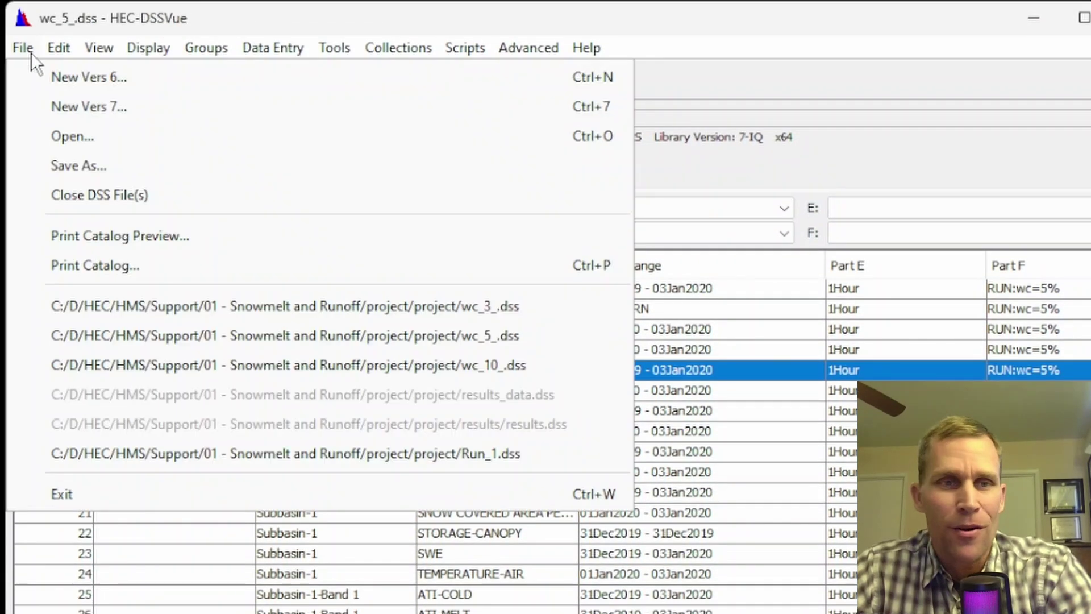
left_click(61, 81)
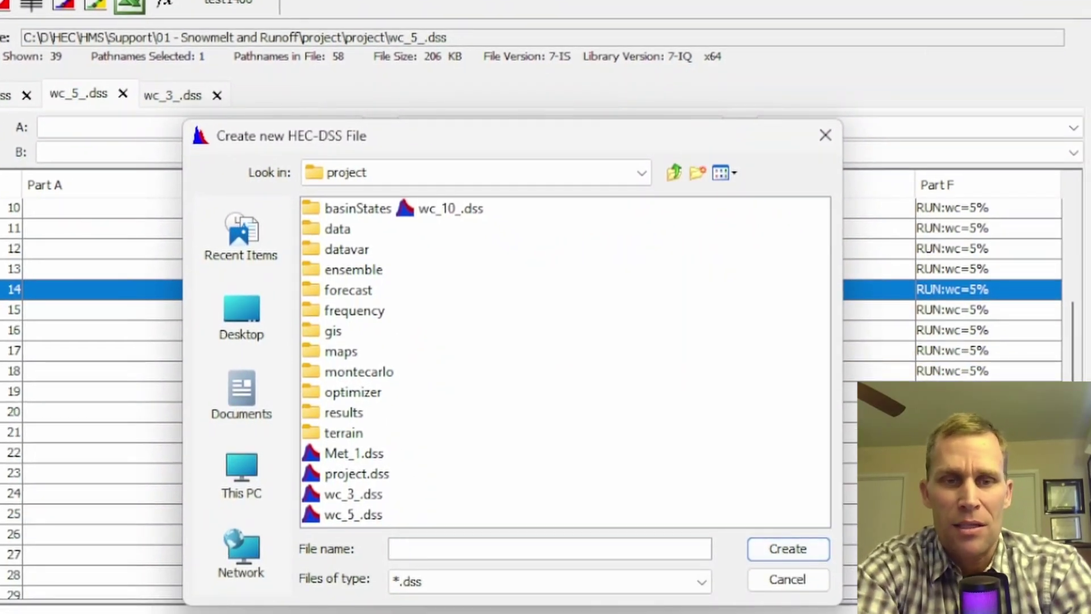
type("resu")
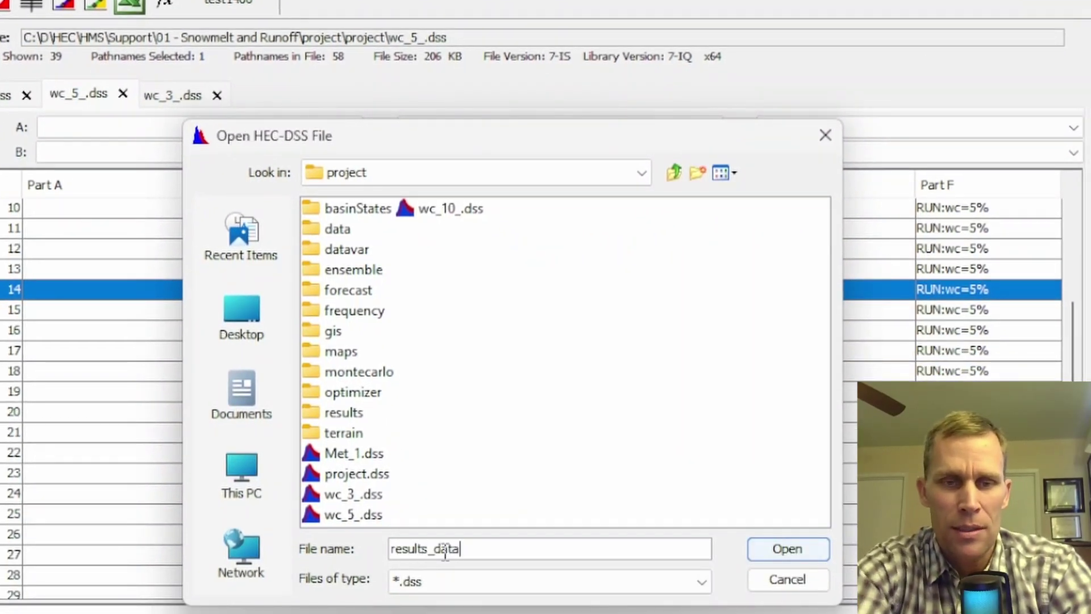
type("lts_data")
left_click(777, 548)
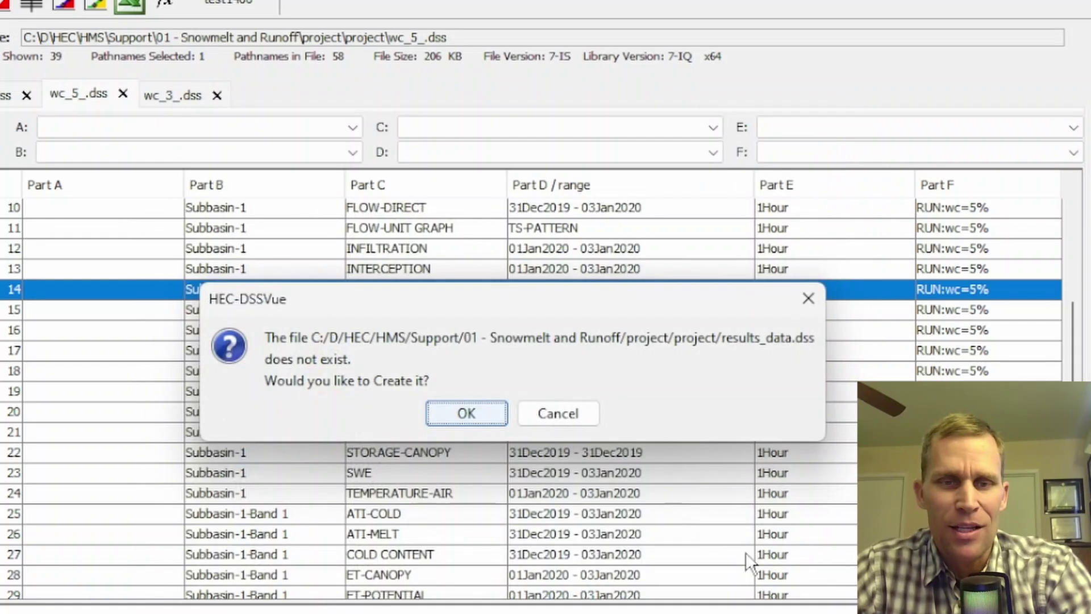
left_click(478, 416)
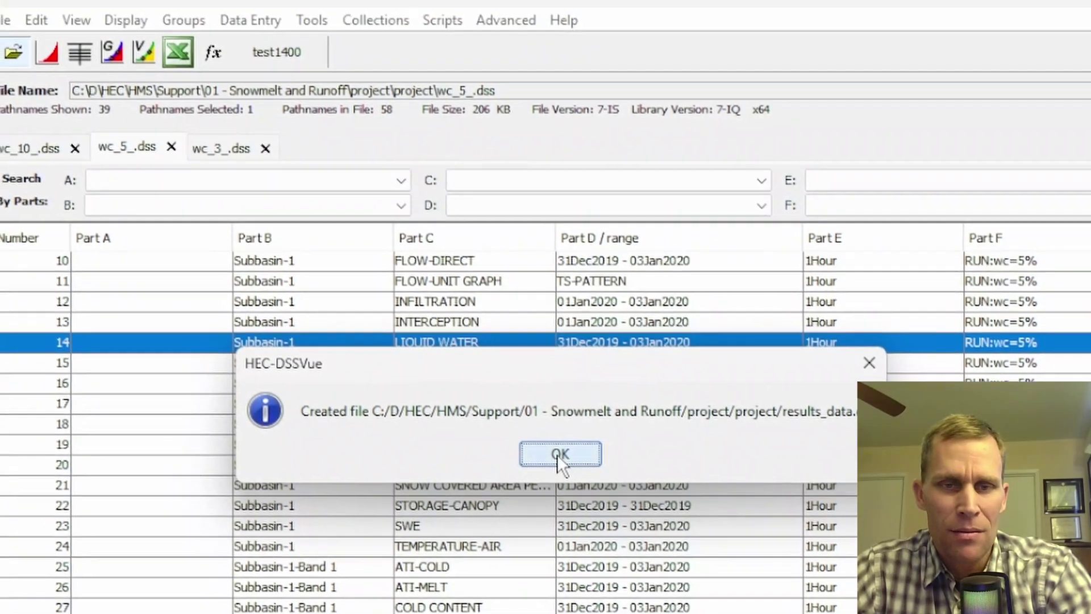
left_click(519, 411)
Copy the Subbasin-1 LIQUID WATER, PRECIP-LWASS and SWE records from wc_10_.dss into results_data.dss.
left_click(6, 108)
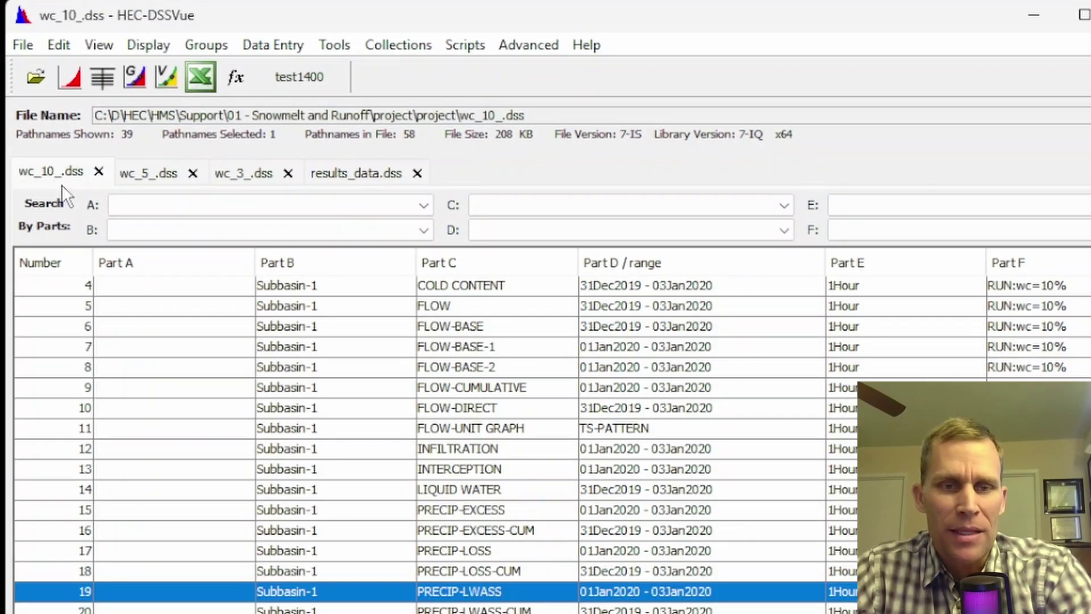
left_click(448, 593)
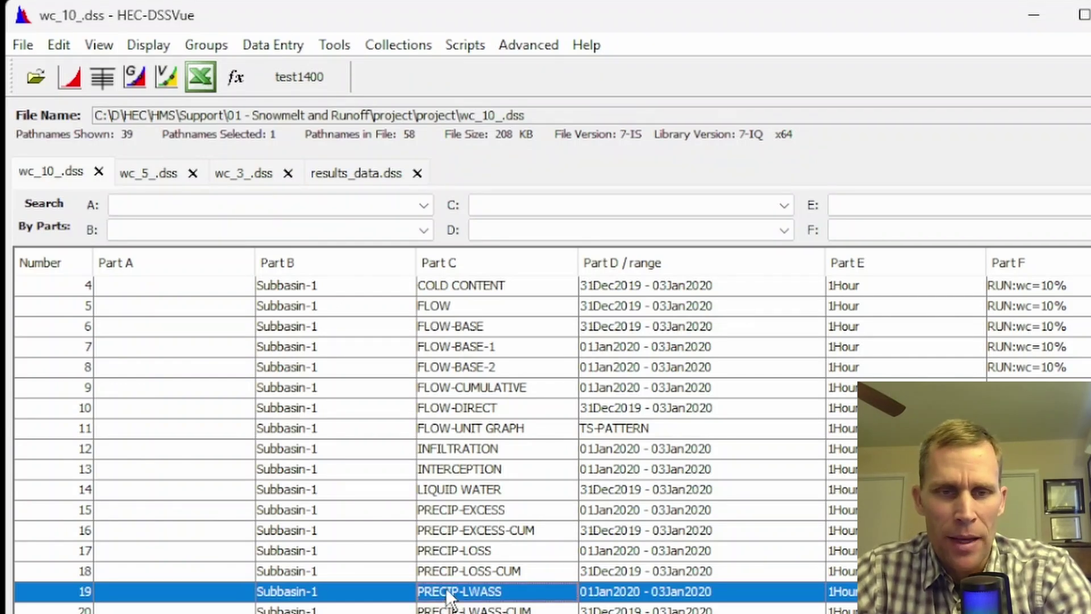
left_click(444, 487, "ctrl")
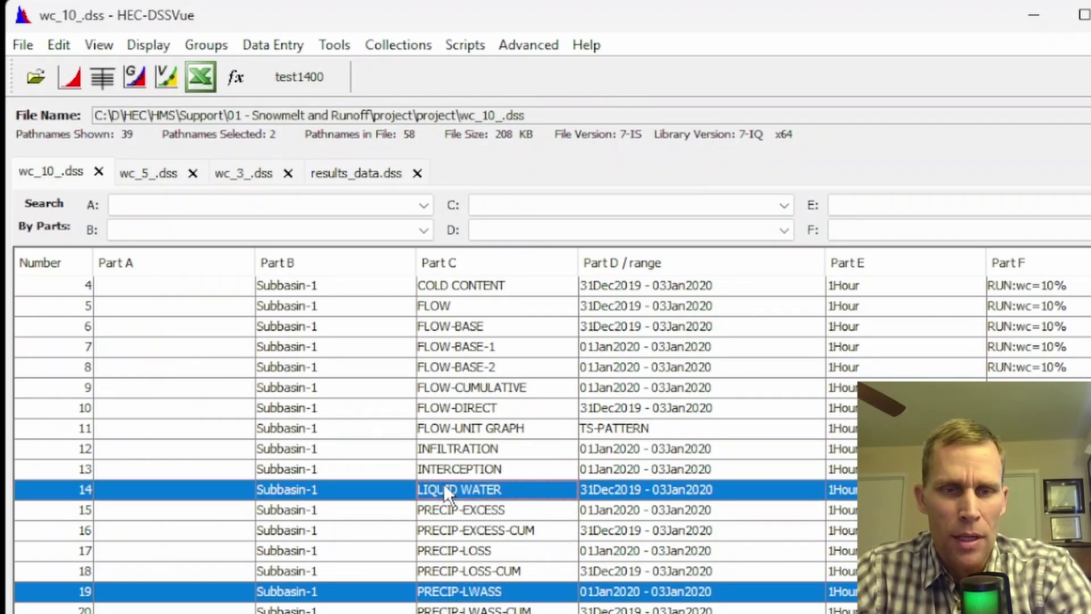
scroll(446, 511, "down", 1)
left_click(435, 584, "ctrl")
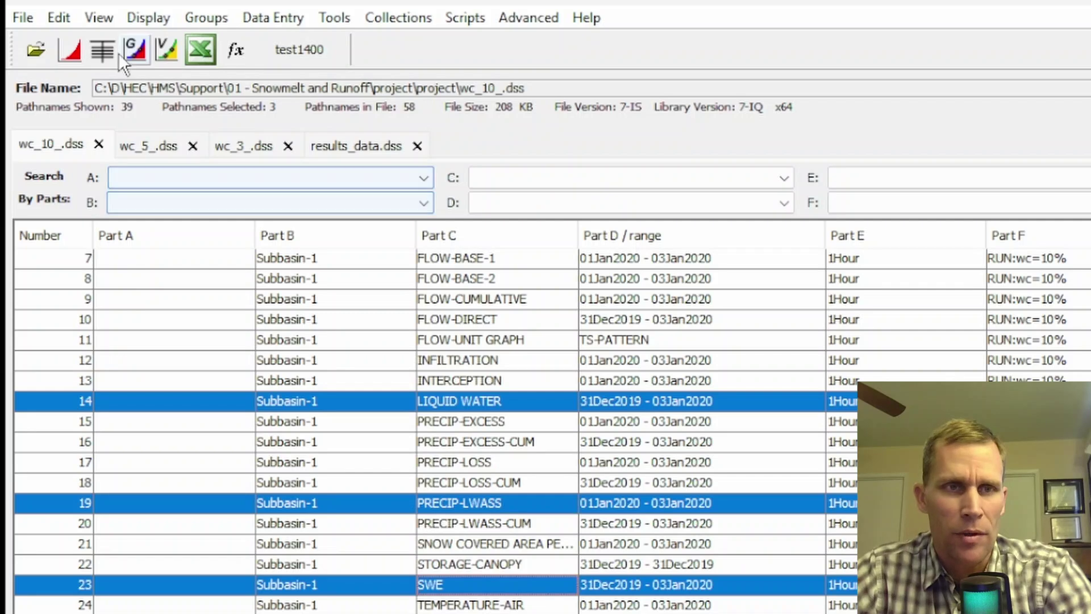
left_click(74, 22)
left_click(102, 308)
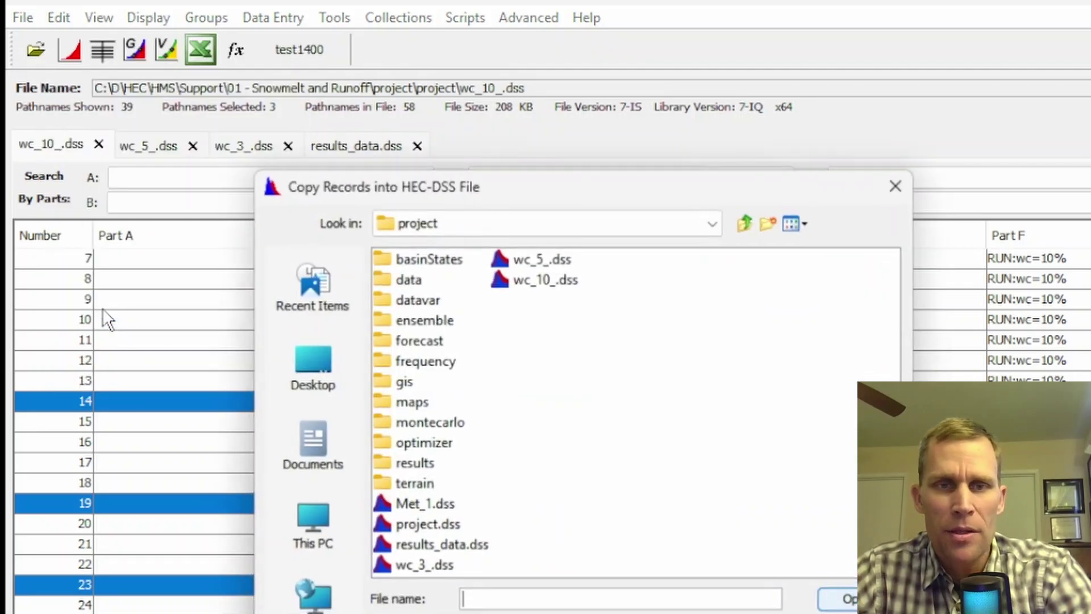
left_click(441, 541)
left_click(858, 535)
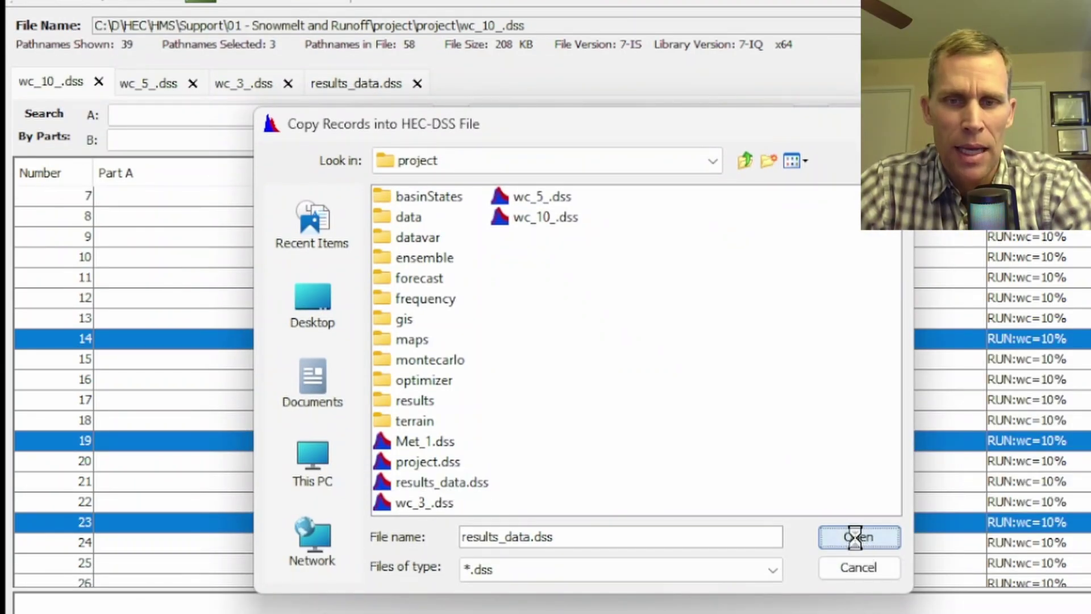
left_click(807, 396)
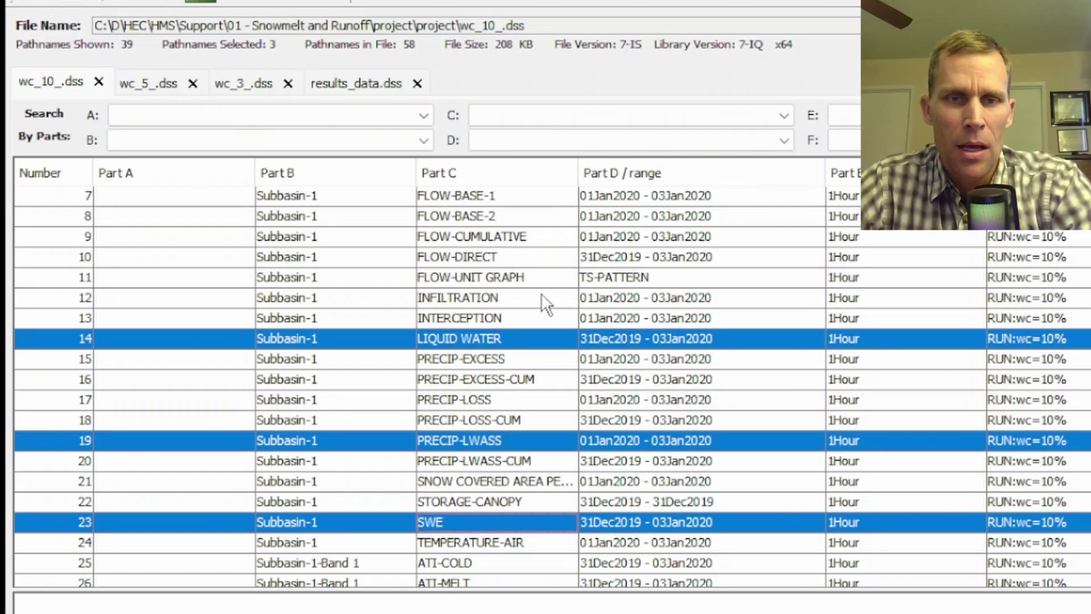
left_click(528, 296)
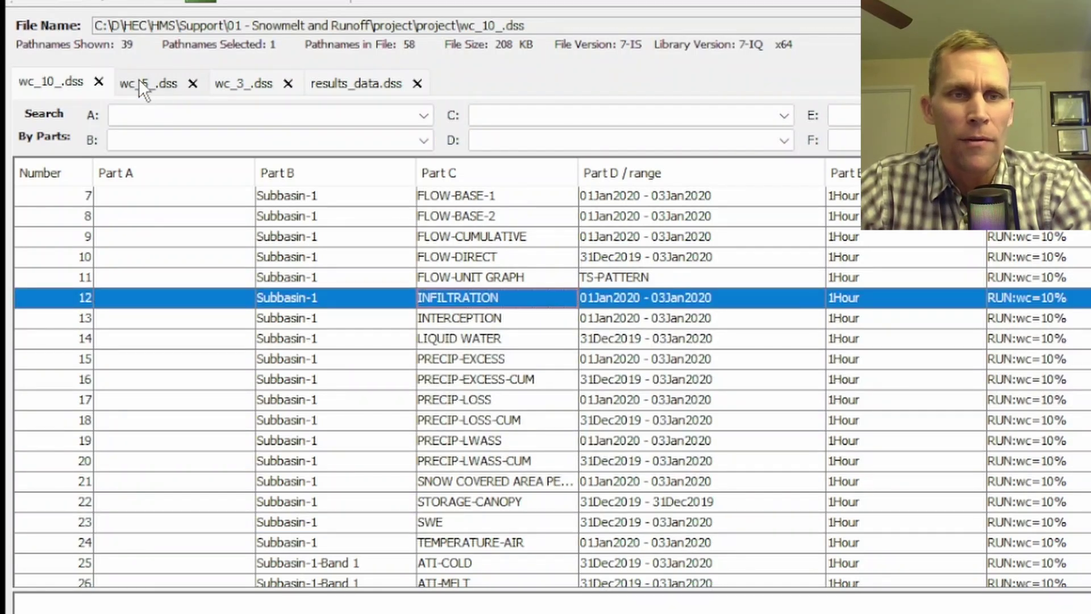
Copy the Subbasin-1 LIQUID WATER and PRECIP-LWASS records from wc_5_.dss into results_data.dss.
left_click(138, 80)
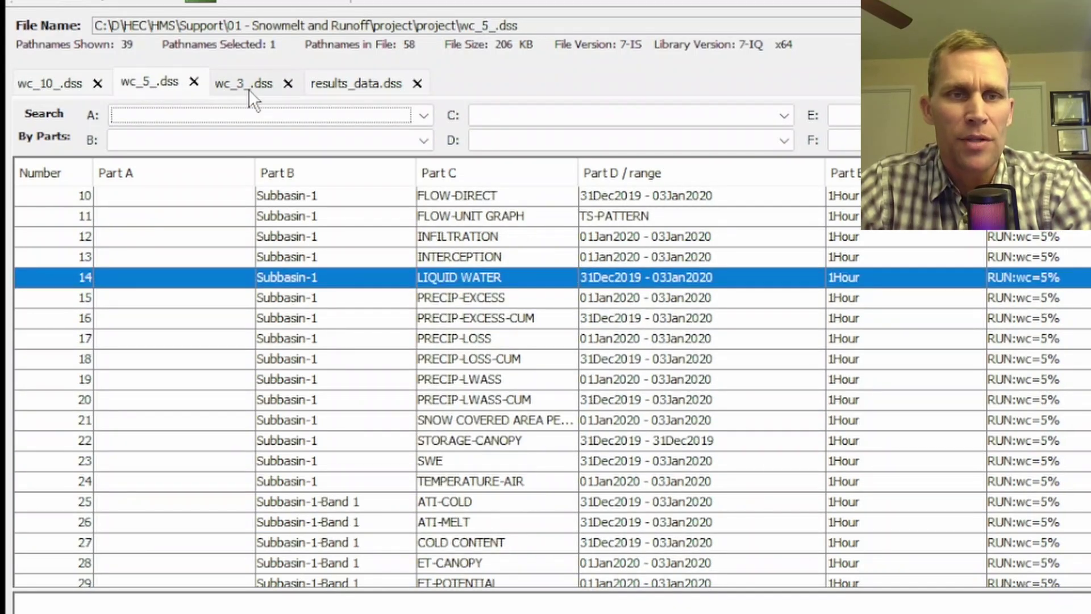
left_click(431, 463)
scroll(583, 421, "up", 1)
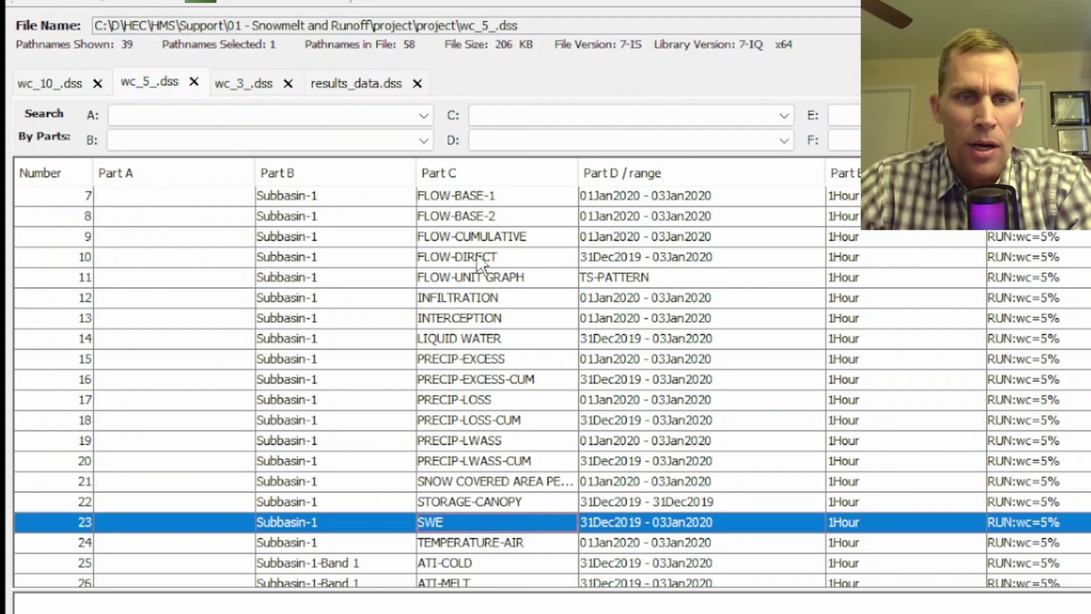
left_click(484, 338)
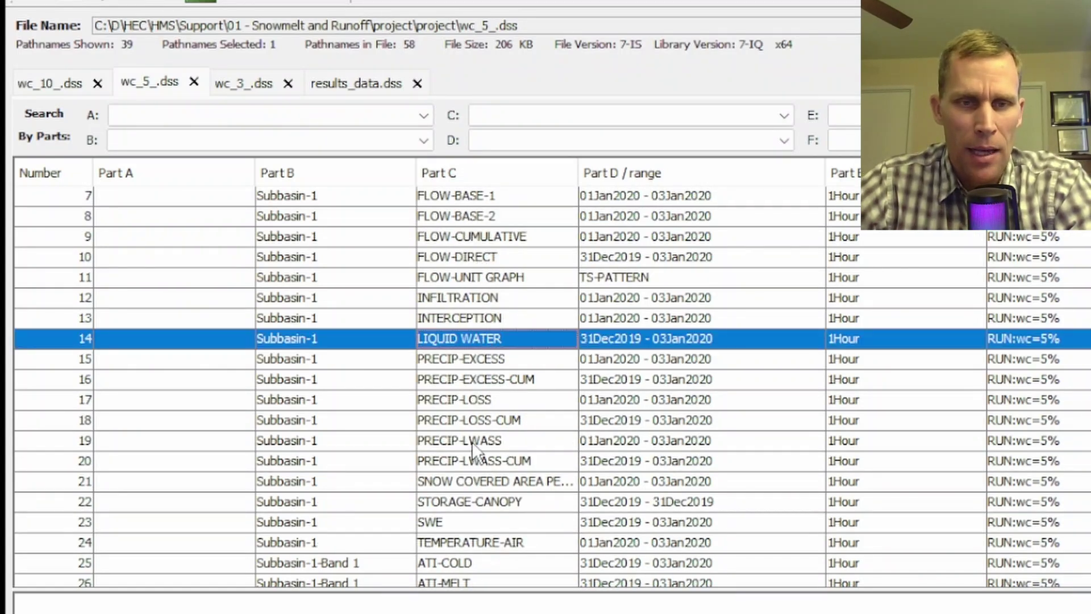
left_click(488, 441, "ctrl")
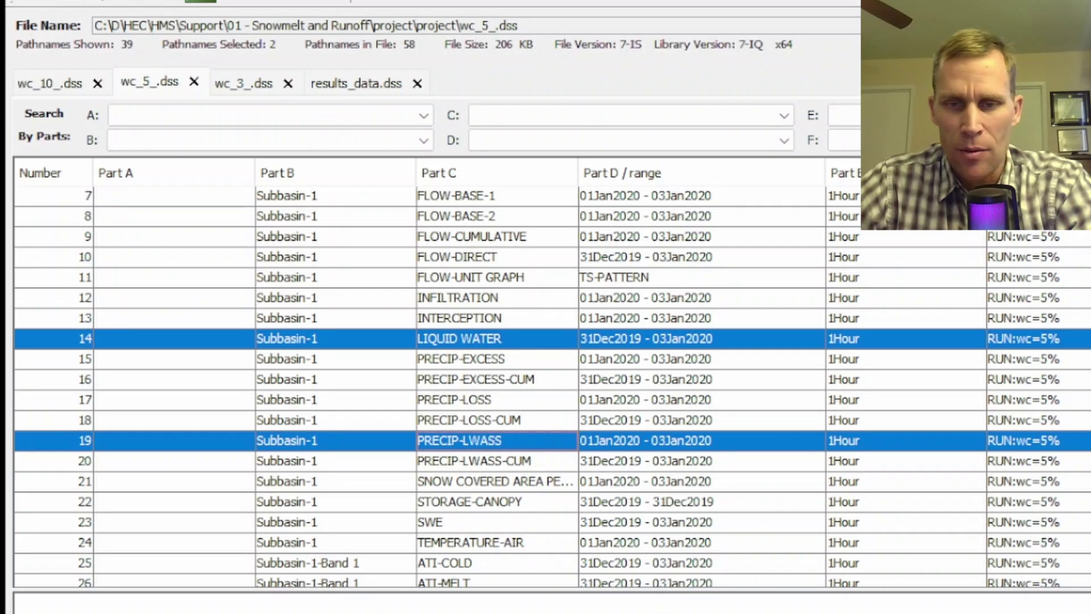
left_click(54, 1)
left_click(128, 244)
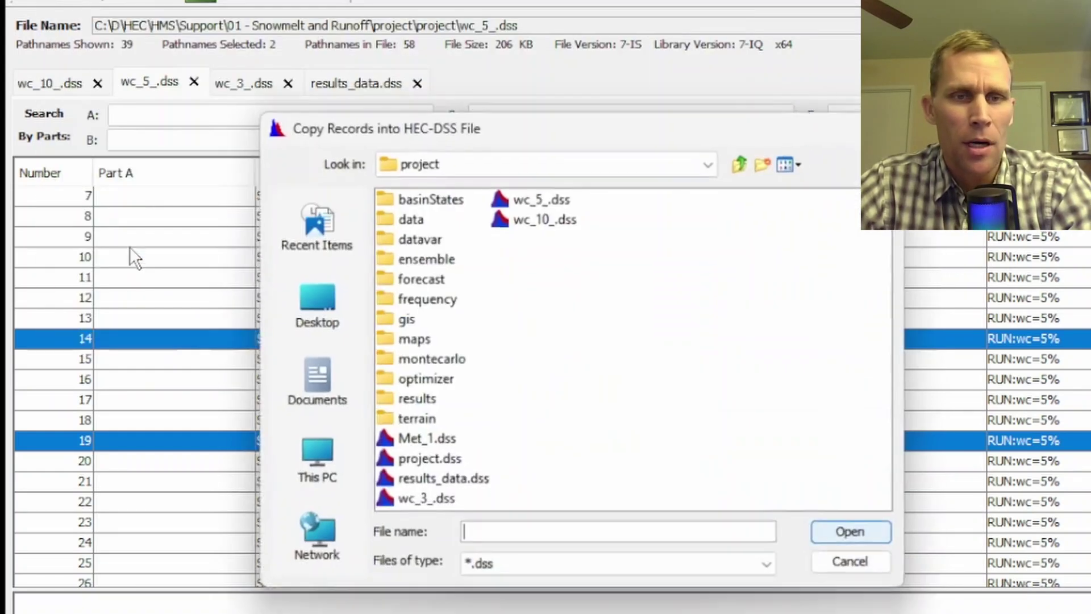
left_click(422, 482)
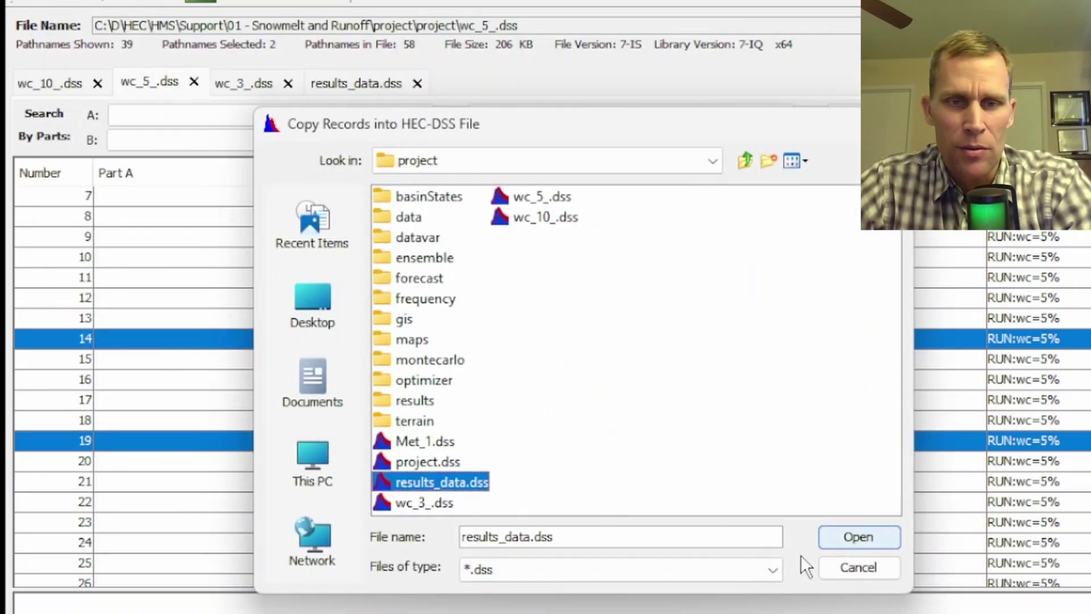
left_click(853, 535)
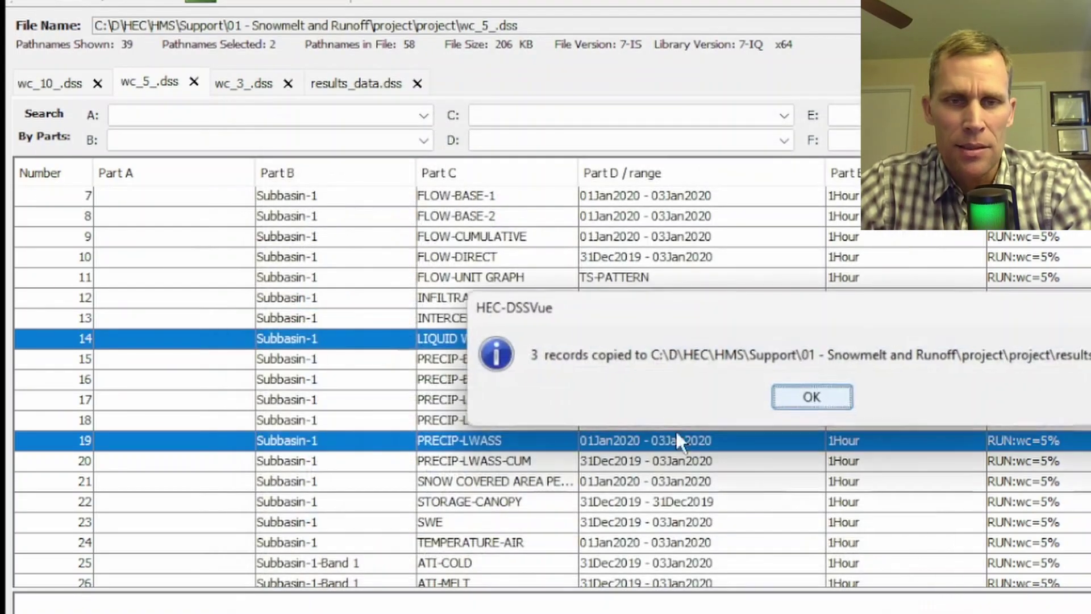
left_click(824, 398)
left_click(565, 258)
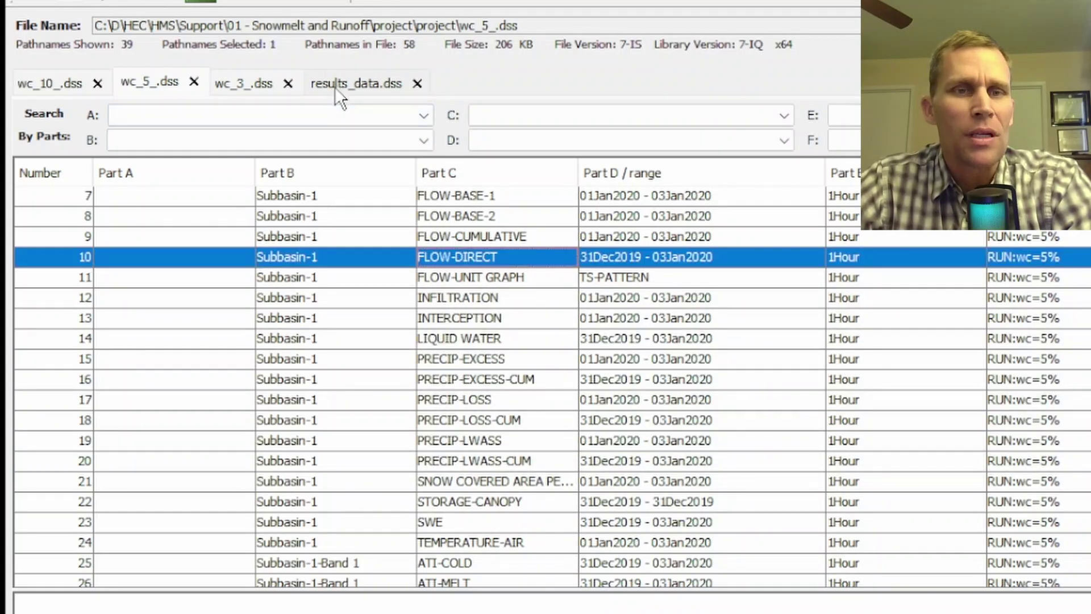
Copy the Subbasin-1 LIQUID WATER and PRECIP-LWASS records from wc_3_.dss into results_data.dss.
left_click(228, 86)
left_click(479, 460)
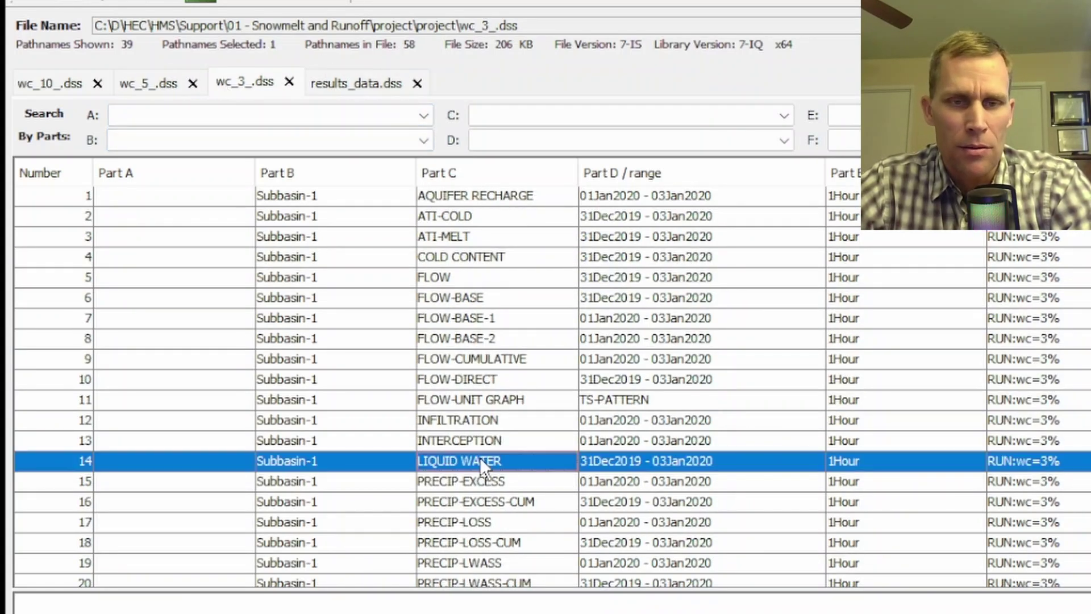
left_click(475, 564, "ctrl")
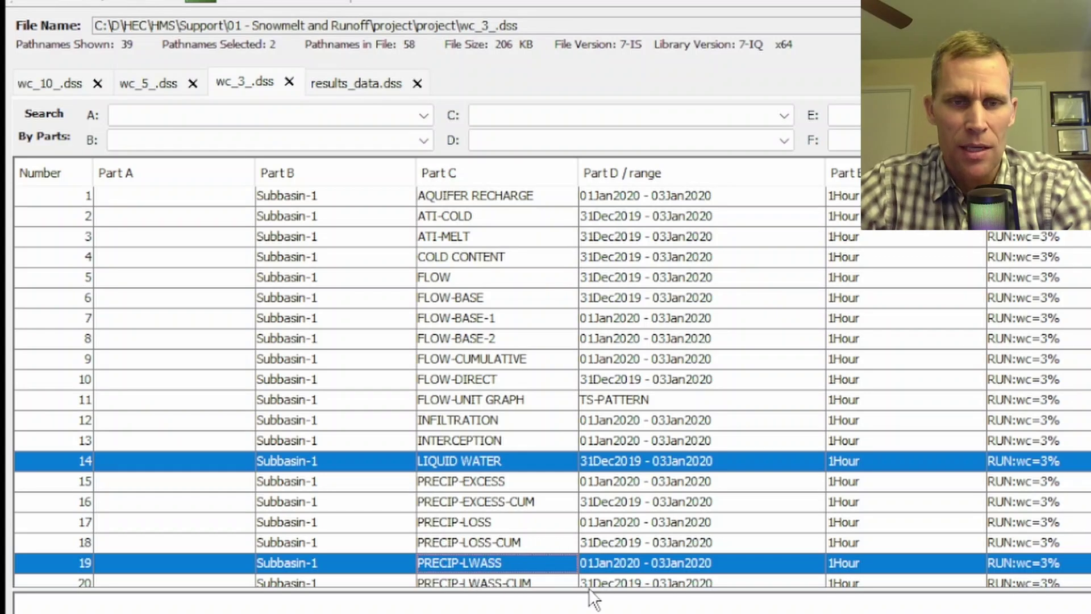
left_click(153, 8)
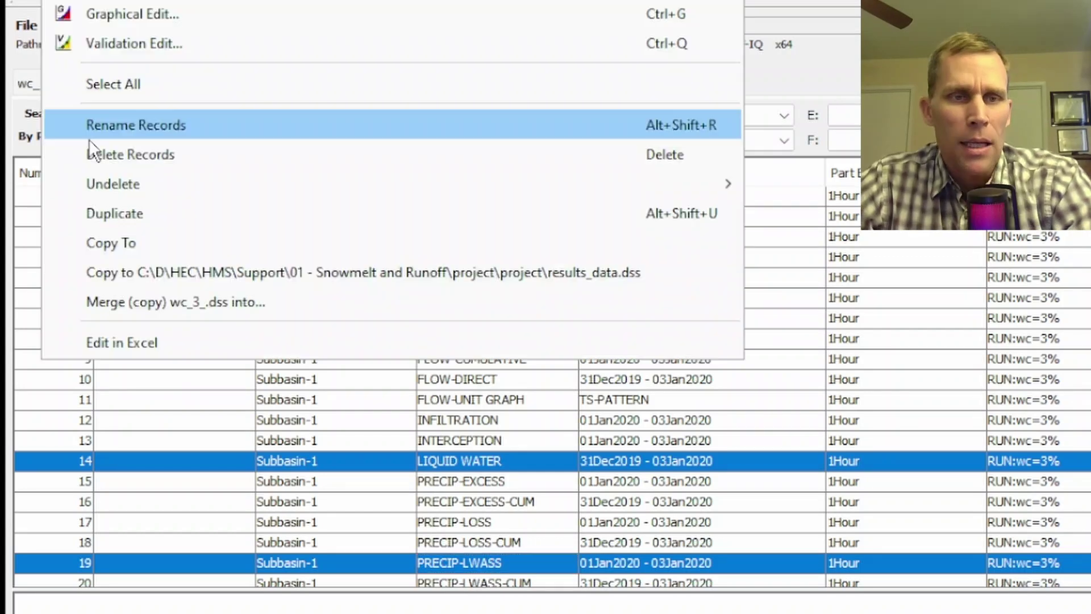
left_click(139, 245)
left_click(449, 482)
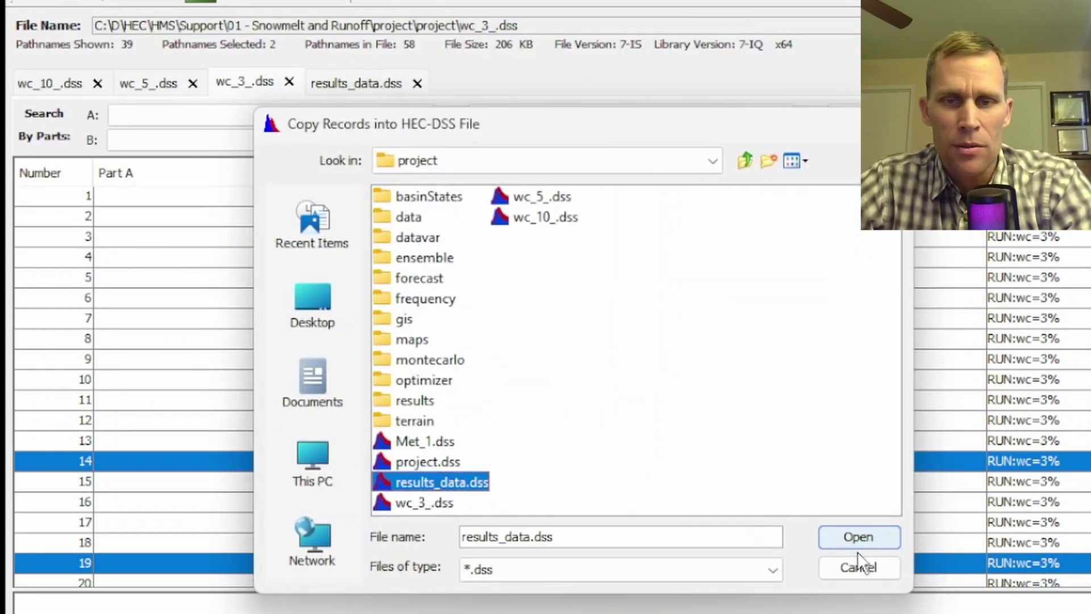
left_click(857, 538)
left_click(813, 397)
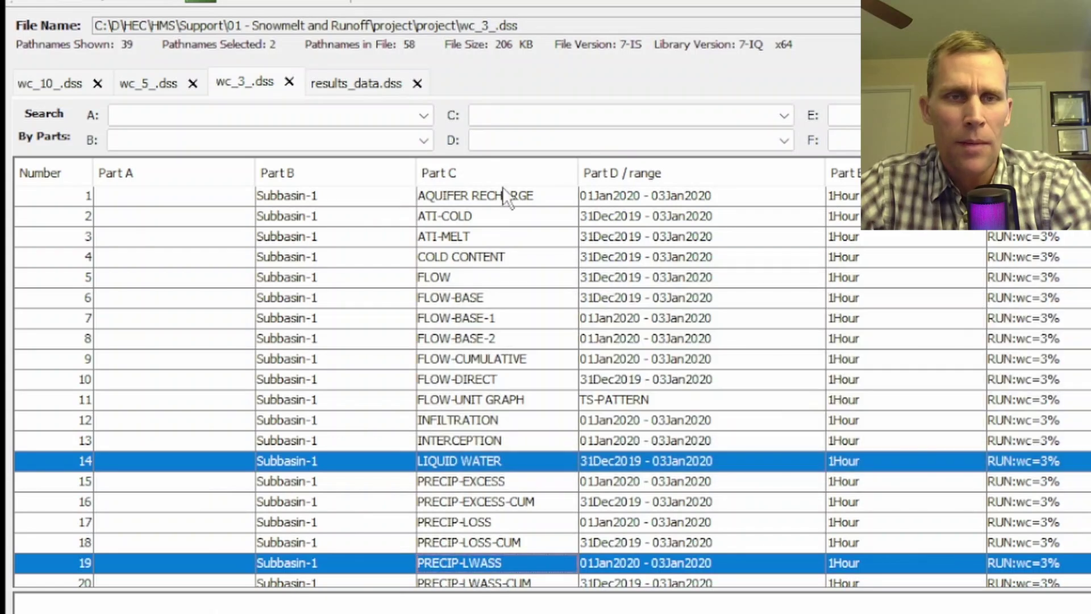
Refresh the results_data.dss catalog and check the run names of the three LIQUID WATER records.
left_click(353, 118)
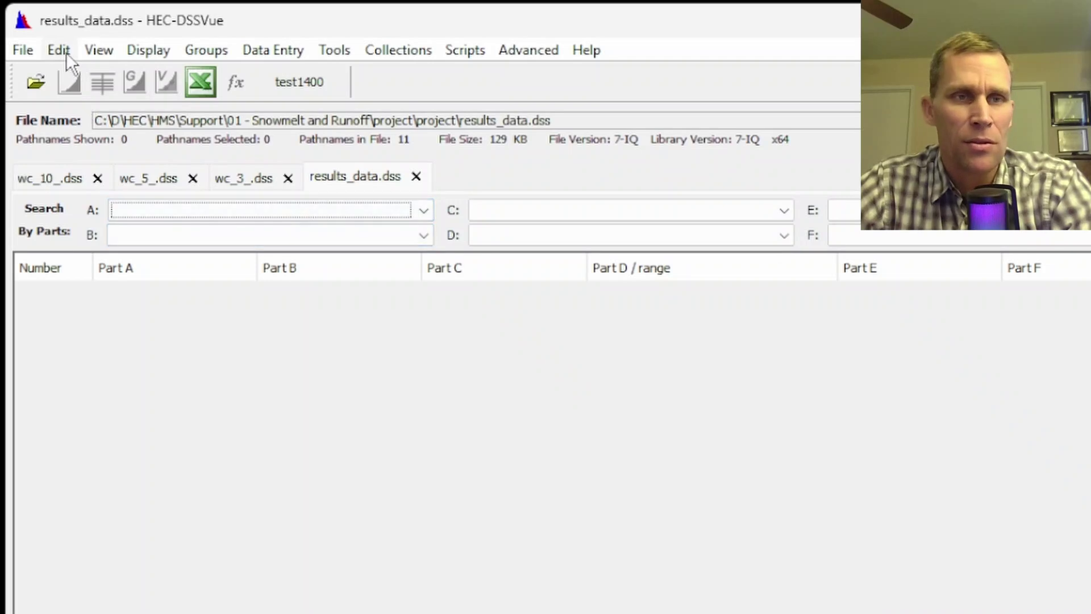
left_click(97, 49)
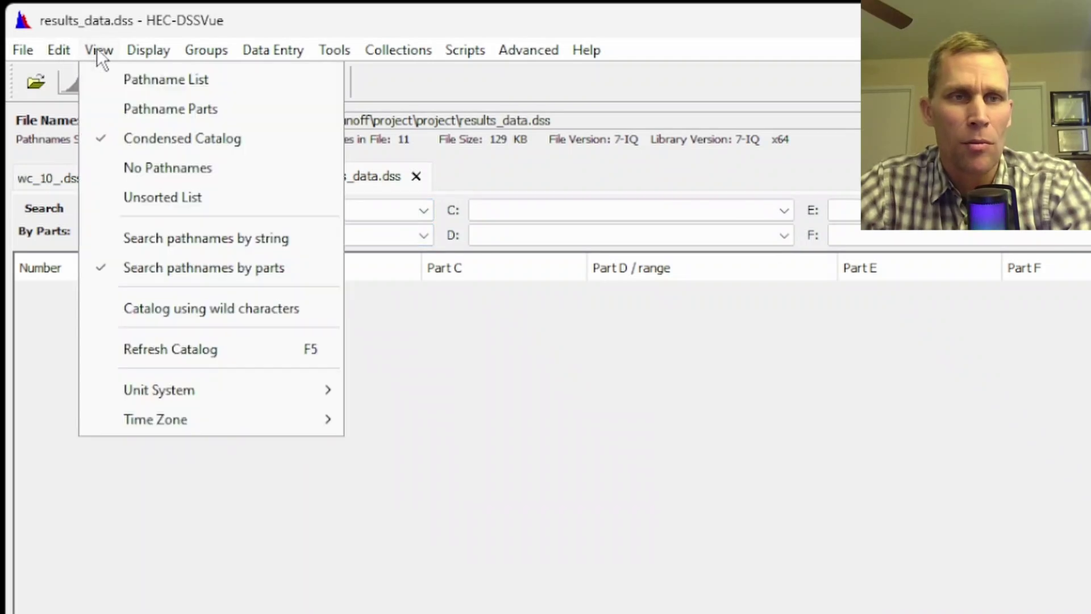
left_click(178, 348)
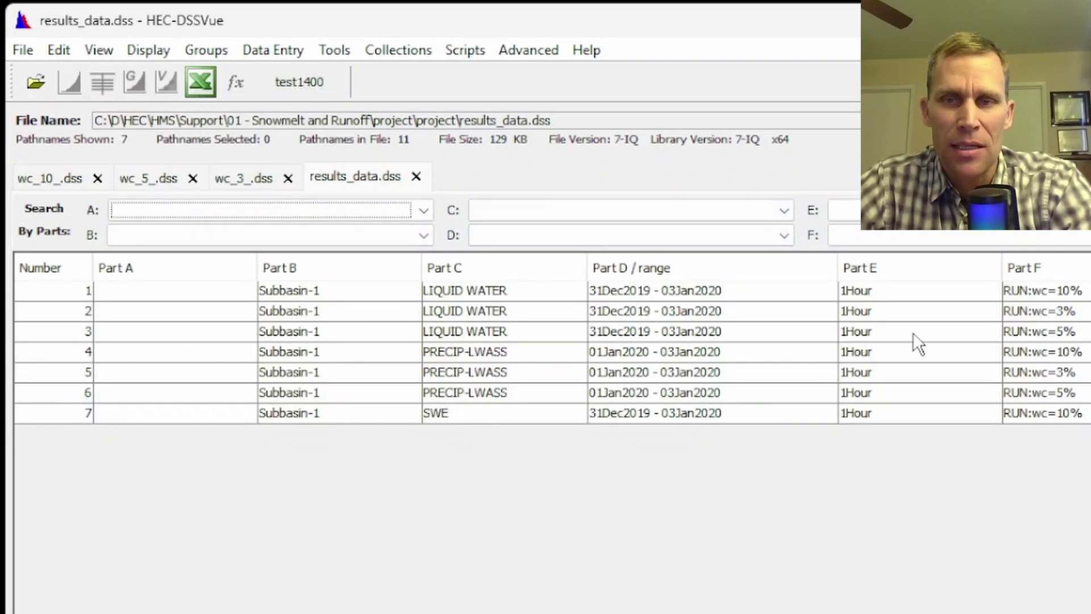
left_click(1037, 293)
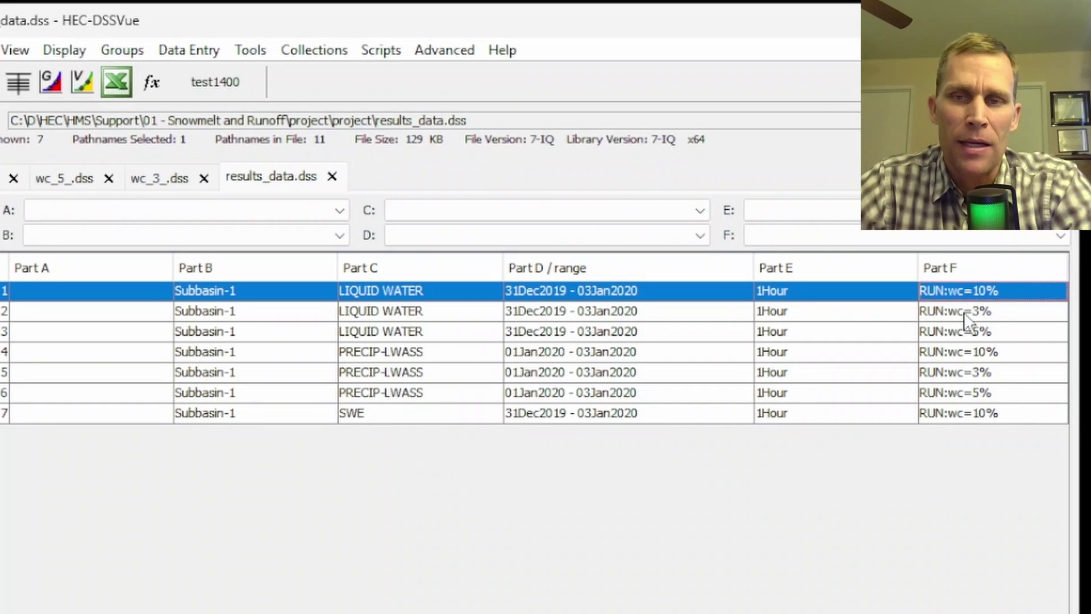
left_click(964, 312)
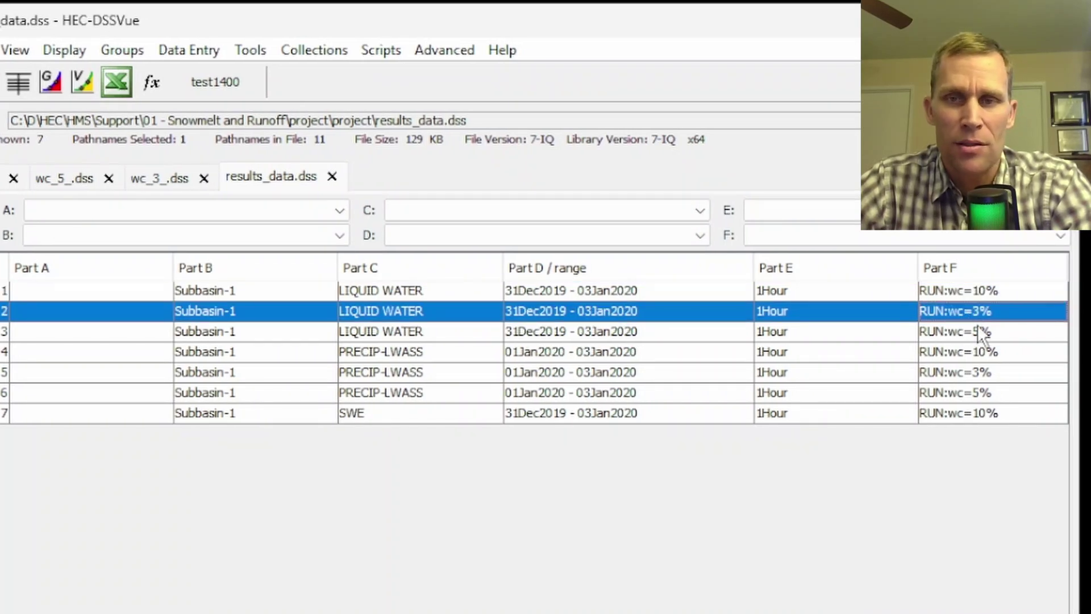
left_click(962, 292)
left_click(960, 307)
left_click(956, 332)
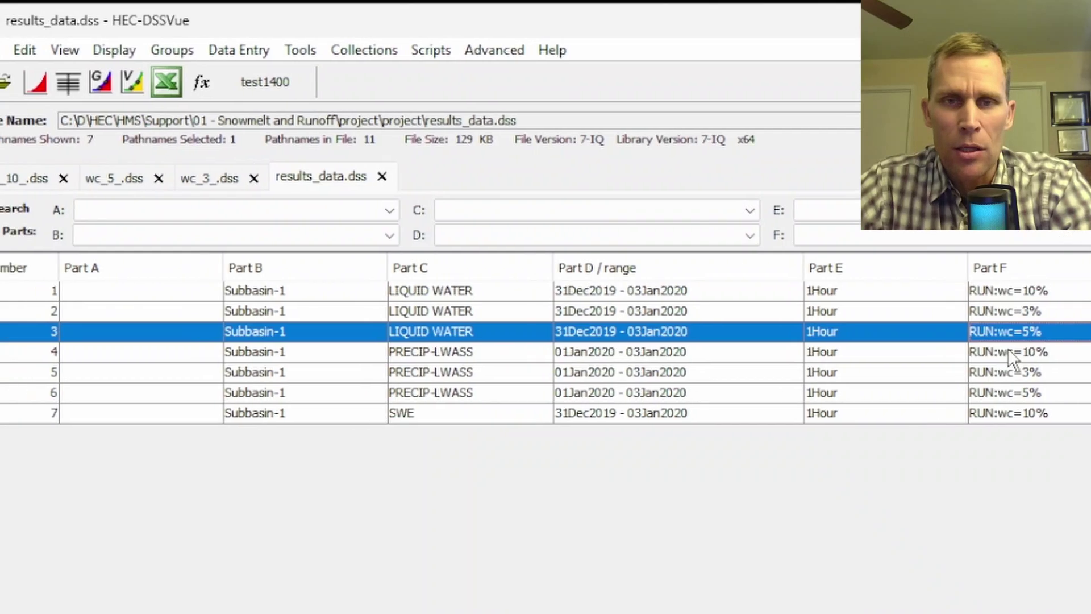
Plot the 10%, 3% and 5% LIQUID WATER records together and highlight the 10% and 5% curves in turn.
left_click(457, 288)
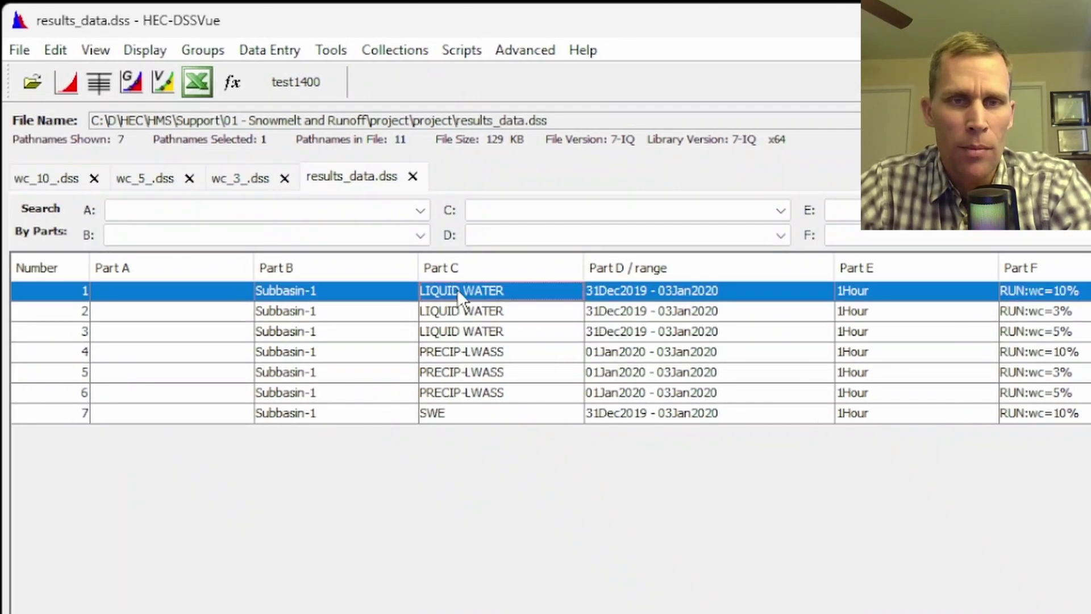
left_click(471, 328, "shift")
left_click(70, 83)
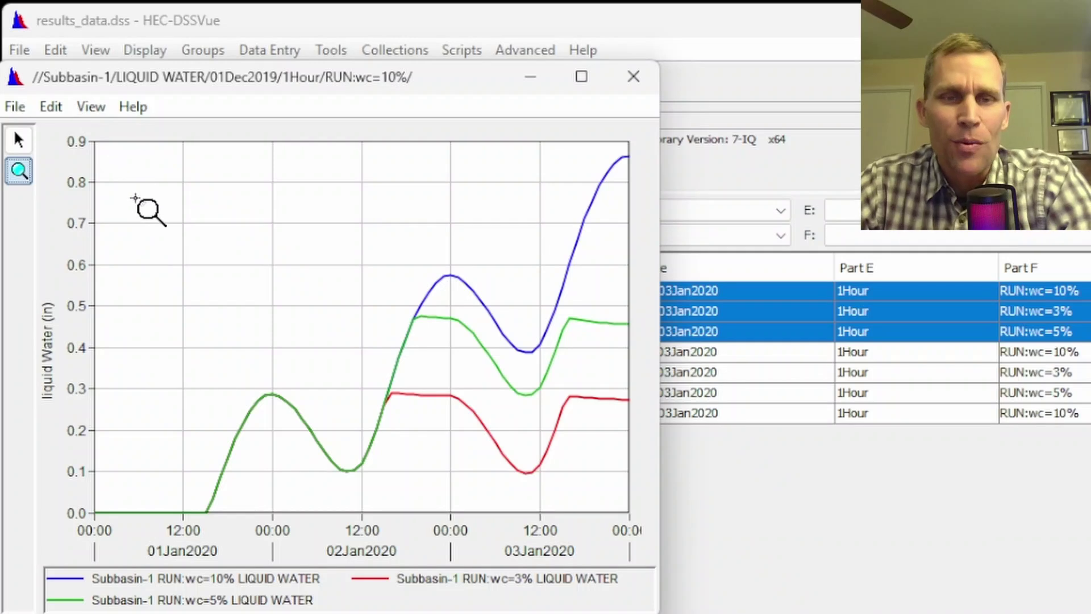
left_click(220, 578)
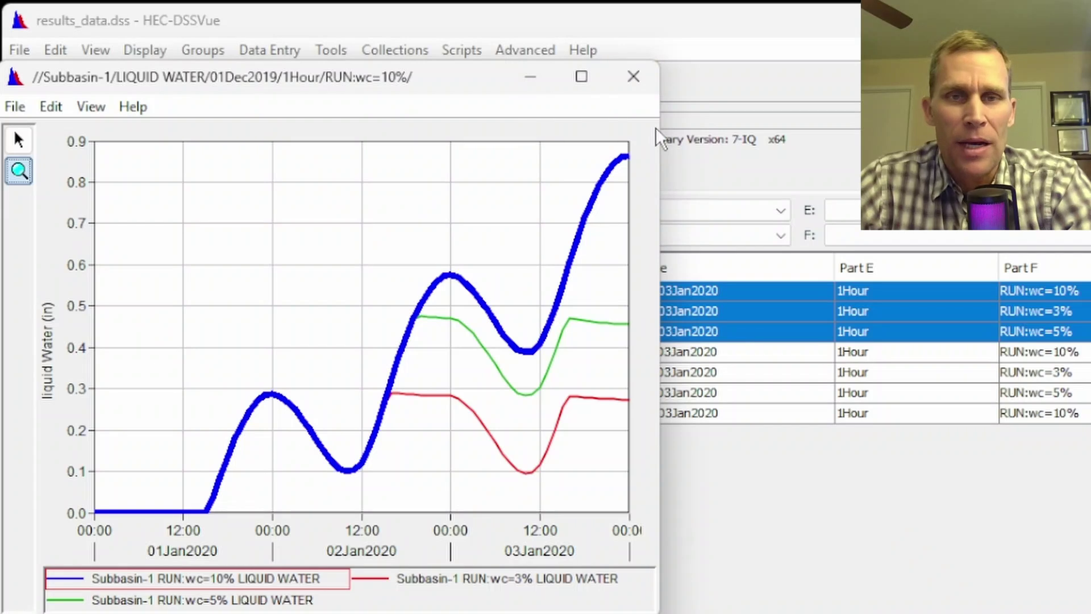
left_click(209, 604)
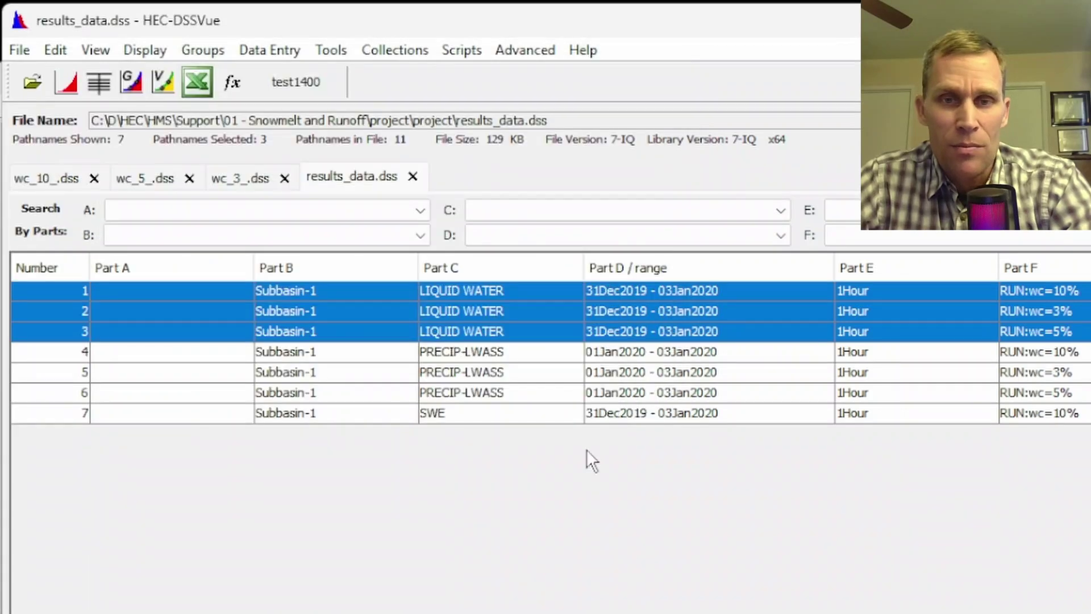
Close the liquid water plot and plot the three LIQUID WATER records together with the SWE record.
left_click(421, 413)
left_click(67, 83)
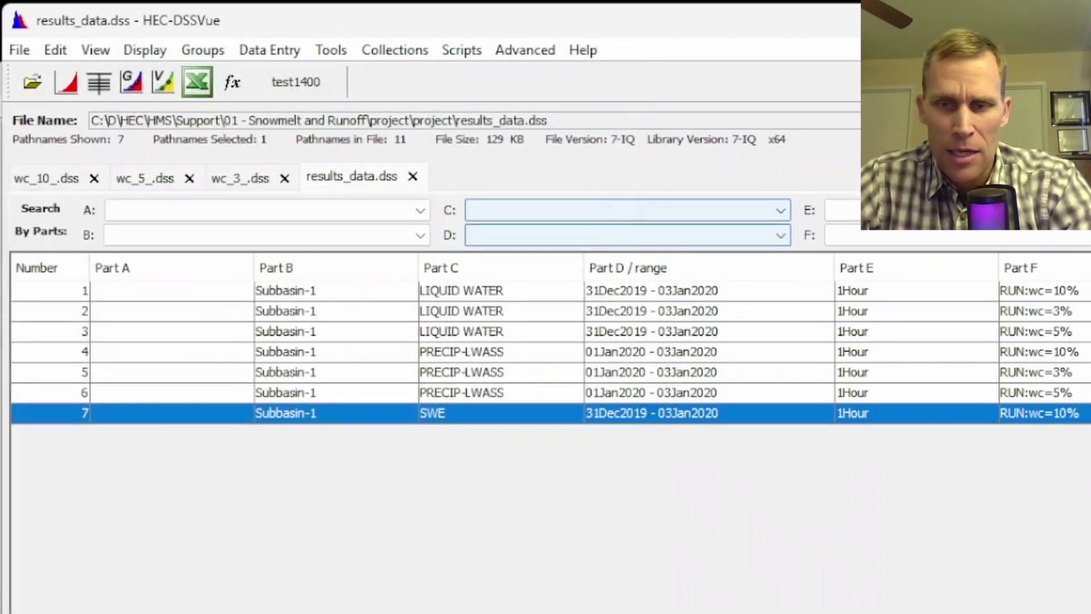
key("alt+Tab")
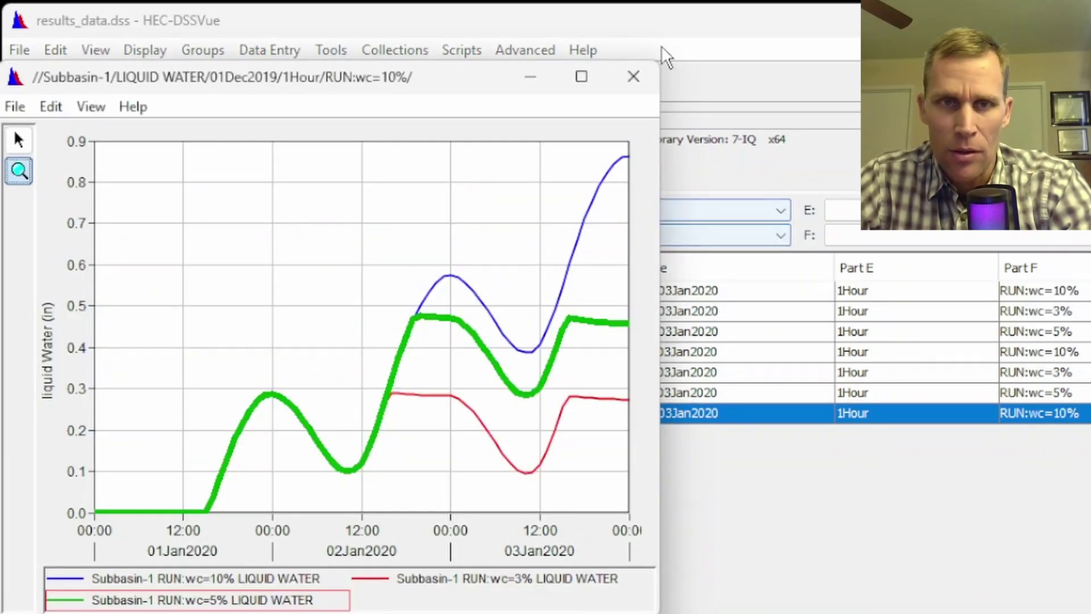
left_click(631, 67)
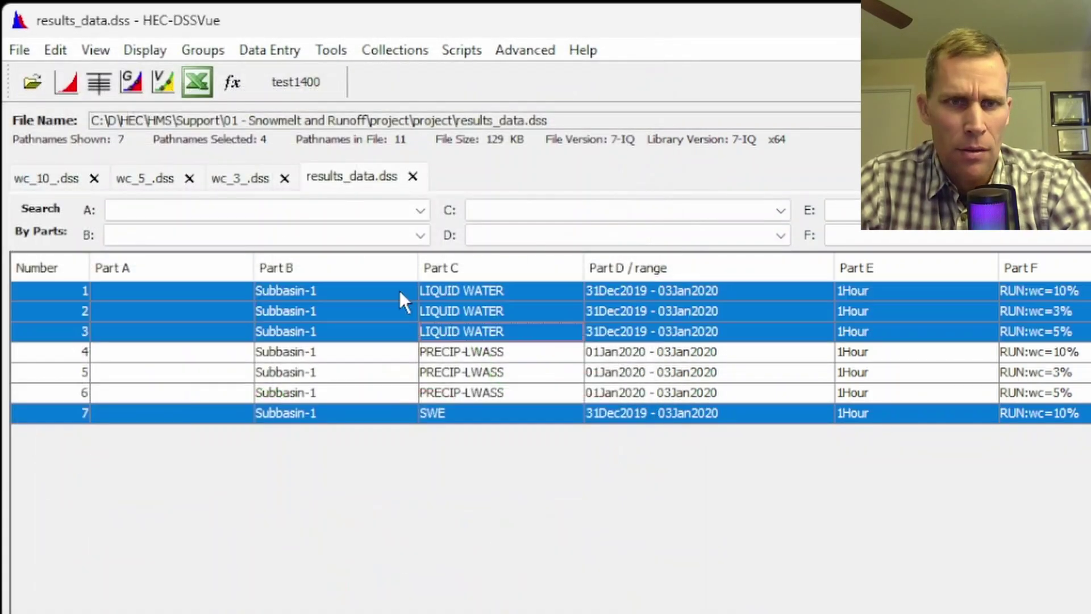
left_click(74, 88)
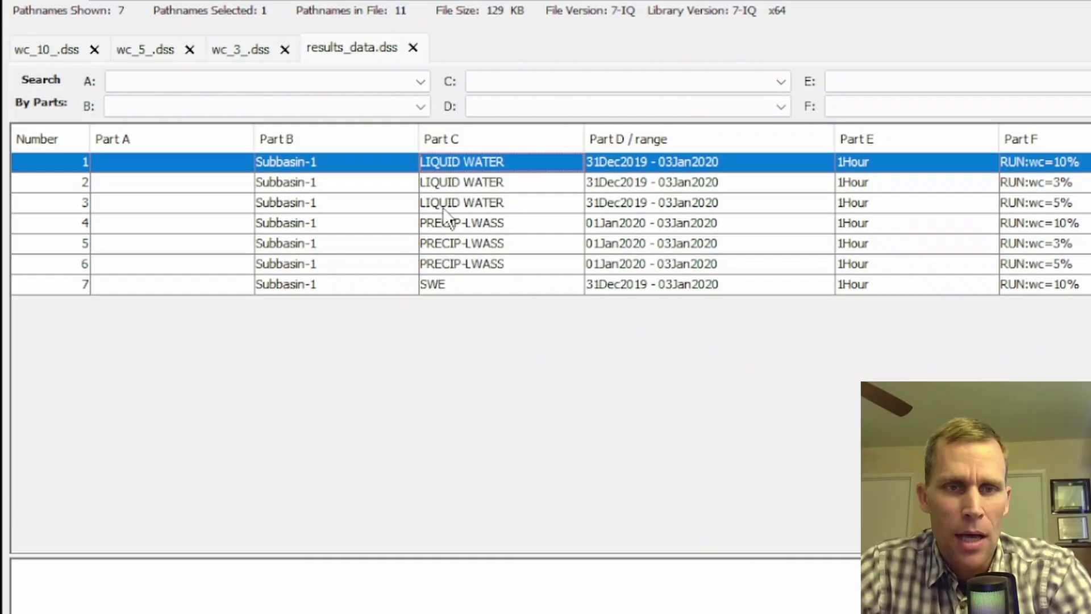
Plot only the three LIQUID WATER records, highlight the 3% curve, and examine its plateaus against the other runs.
left_click(442, 207, "shift")
left_click(67, 0)
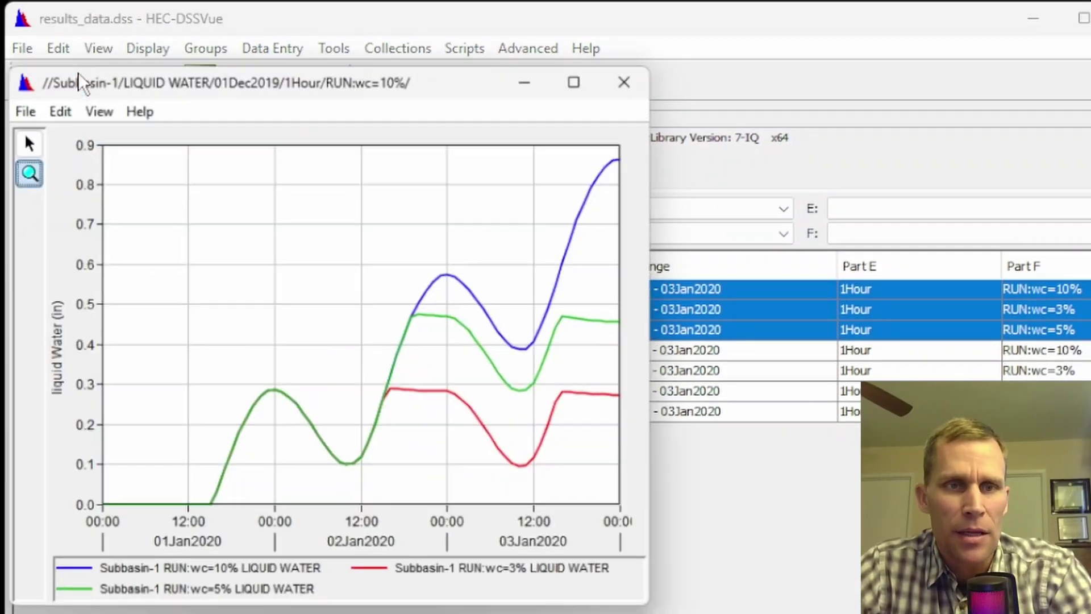
left_click(480, 579)
mouse_move(399, 408)
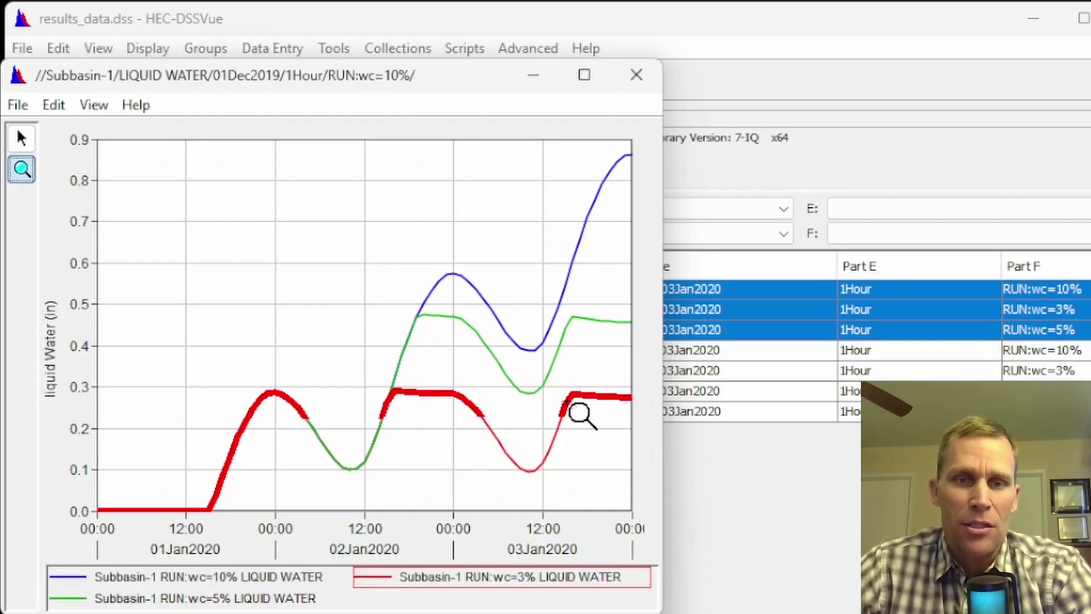
mouse_move(585, 409)
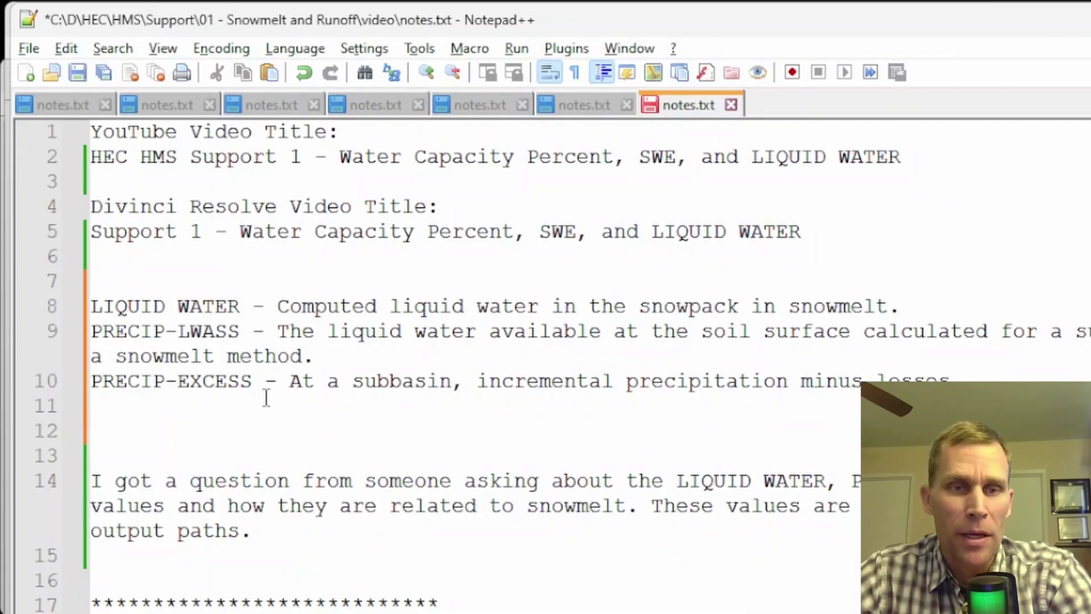
Copy the Subbasin-1 PRECIP-EXCESS record described in the notes from wc_3_.dss into results_data.dss and refresh that file's catalog.
left_click_drag(253, 382, 92, 386)
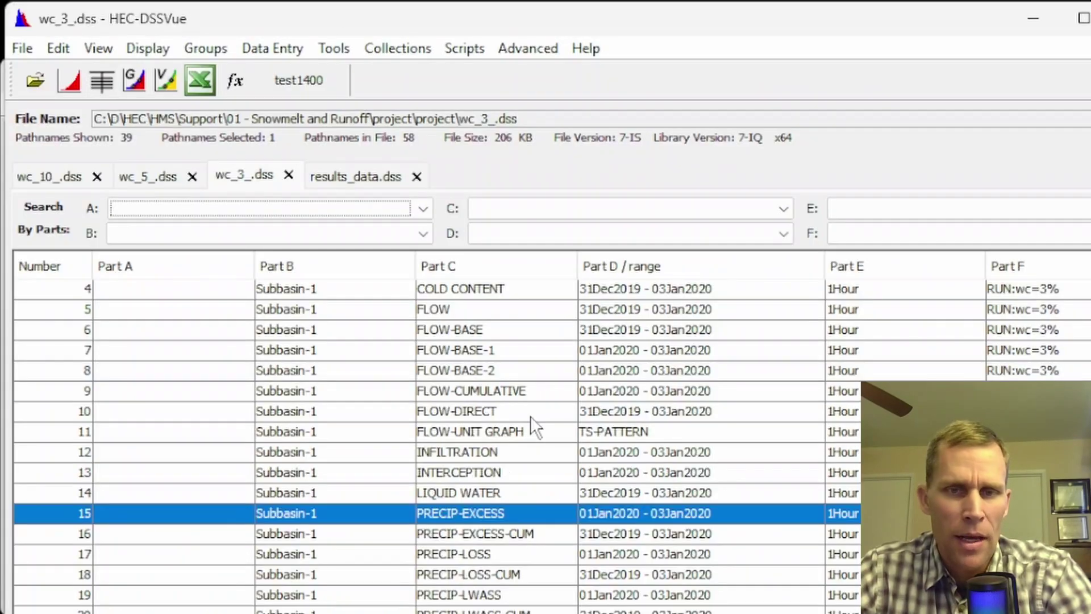
left_click(531, 415)
left_click(364, 175)
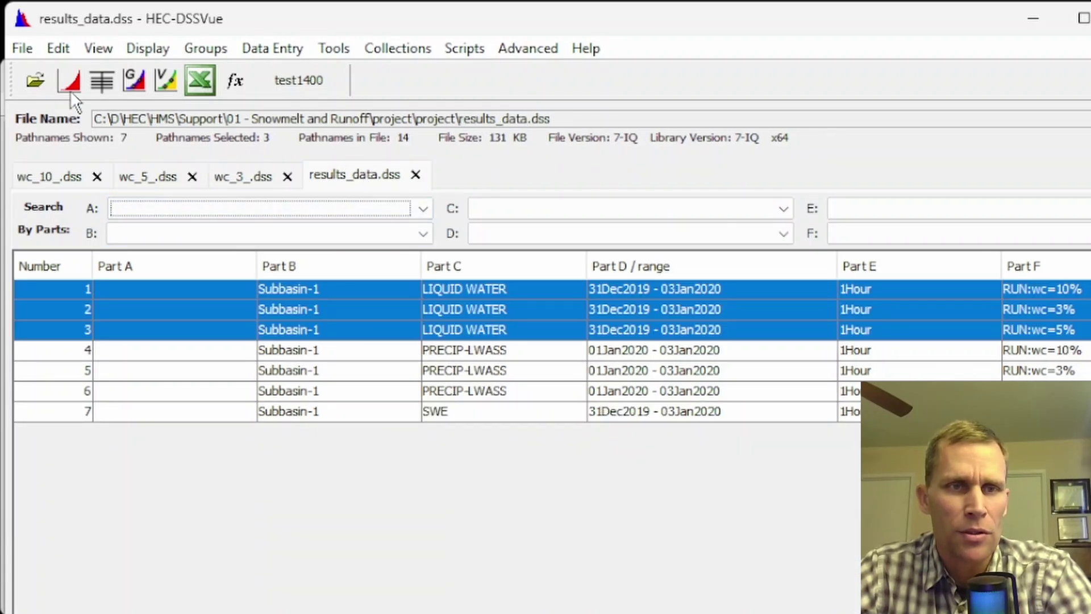
left_click(91, 52)
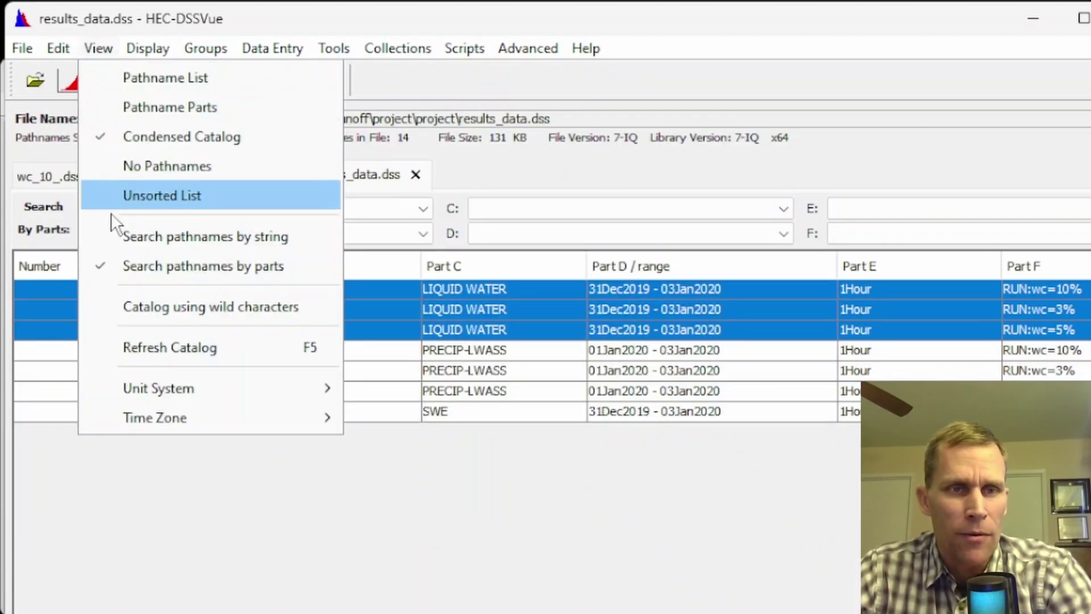
left_click(153, 346)
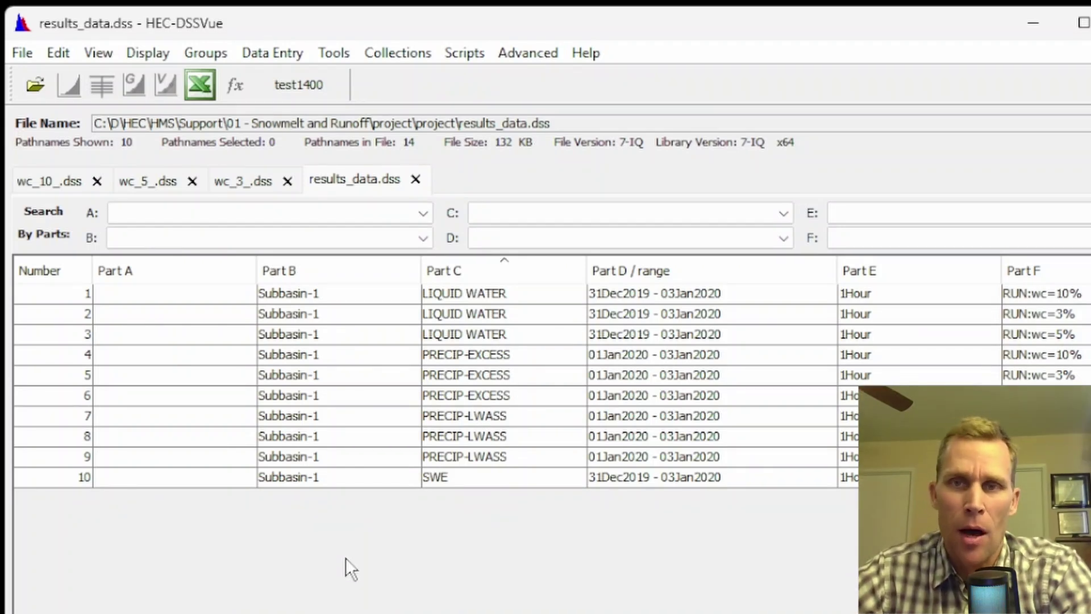
Plot the Subbasin-1 SWE record of results_data.dss, review the curve, and close the plot.
left_click(325, 482)
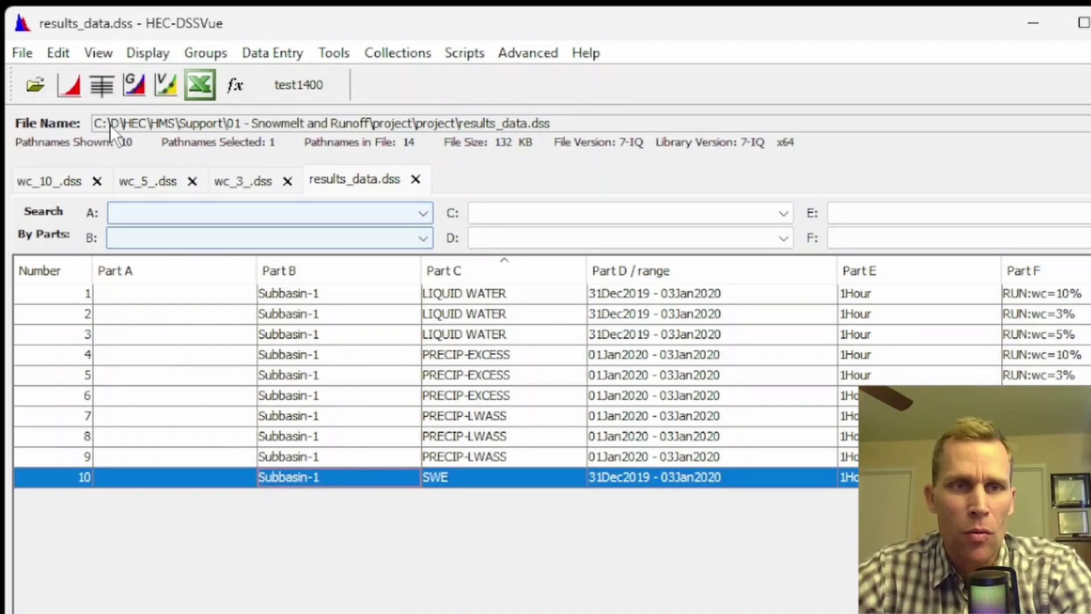
left_click(72, 90)
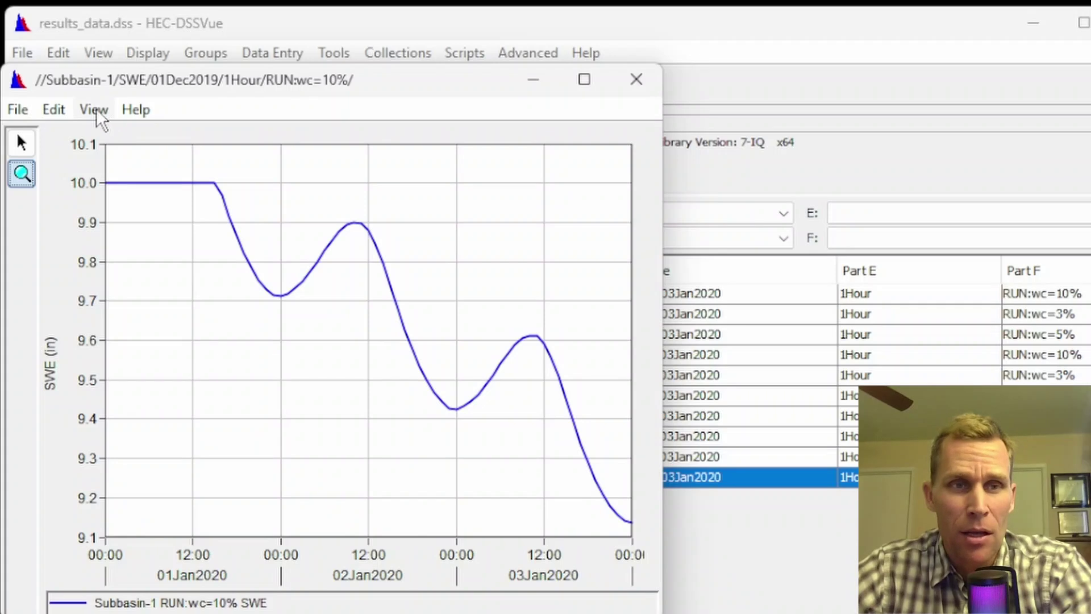
left_click(636, 79)
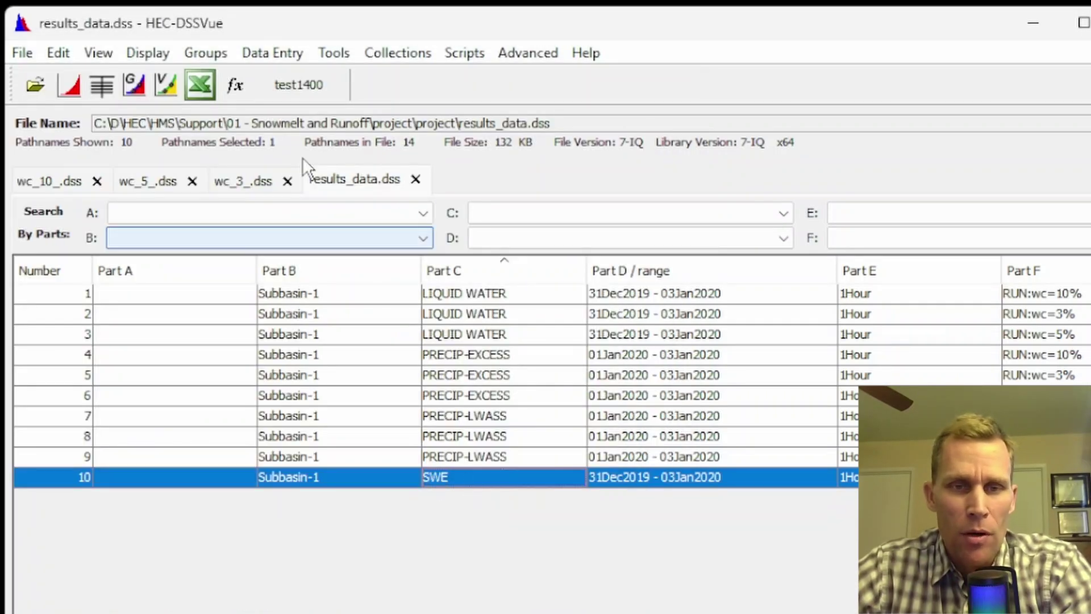
Use Math Functions to multiply the Subbasin-1 SWE record of the wc=10% run by the constant 0.10.
left_click(271, 52)
mouse_move(338, 56)
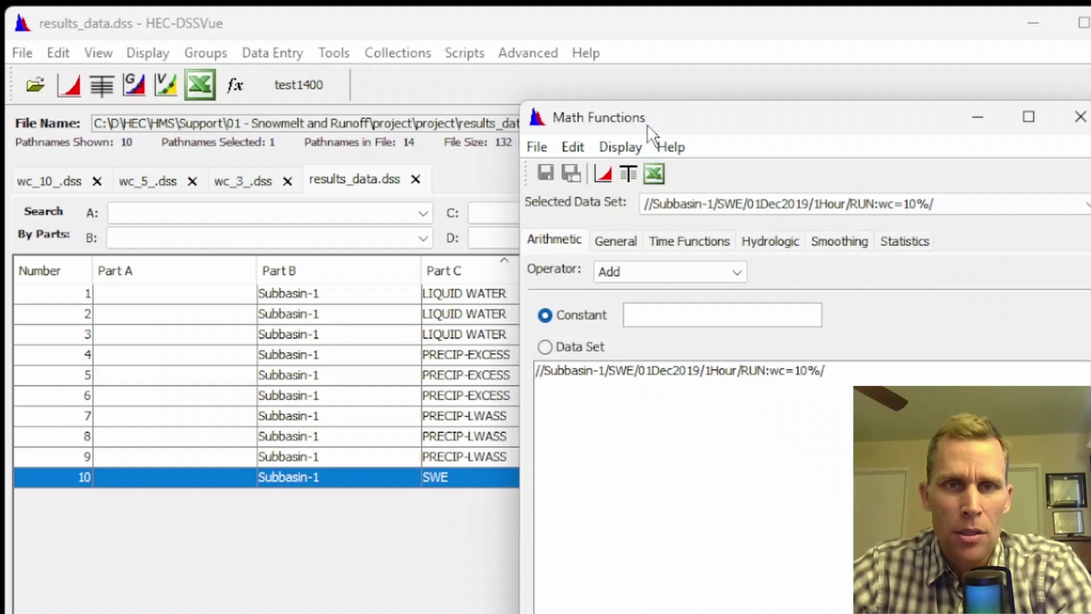
left_click_drag(647, 124, 603, 117)
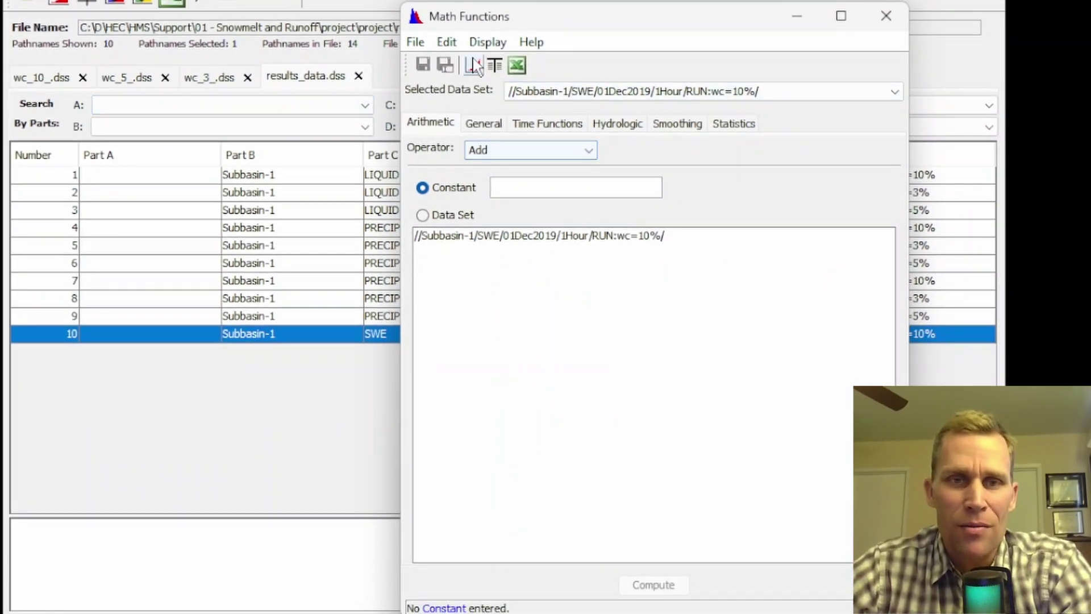
left_click(486, 156)
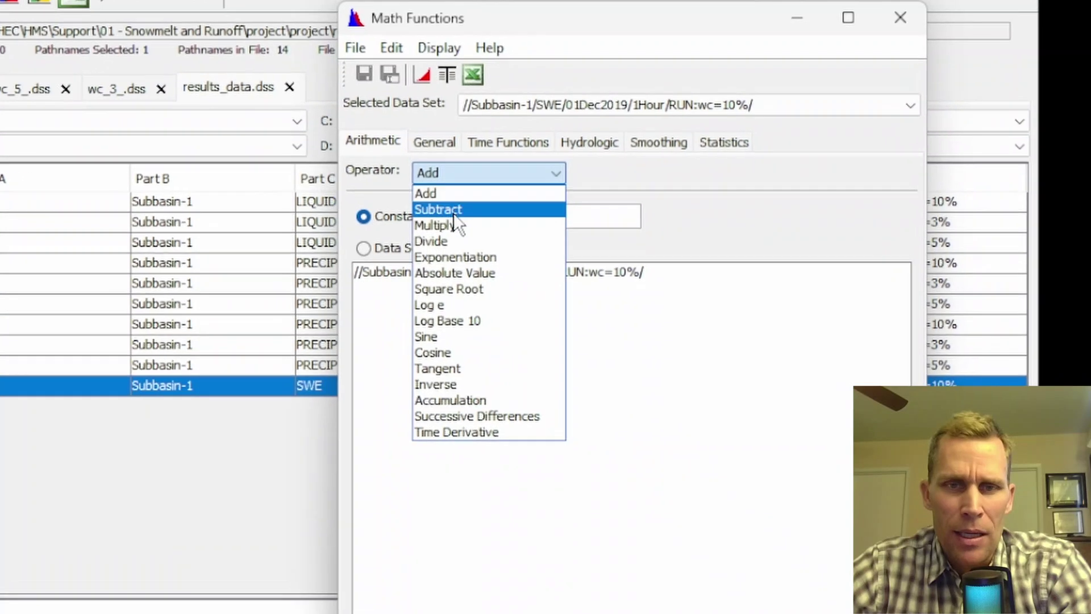
left_click(498, 203)
left_click(472, 272)
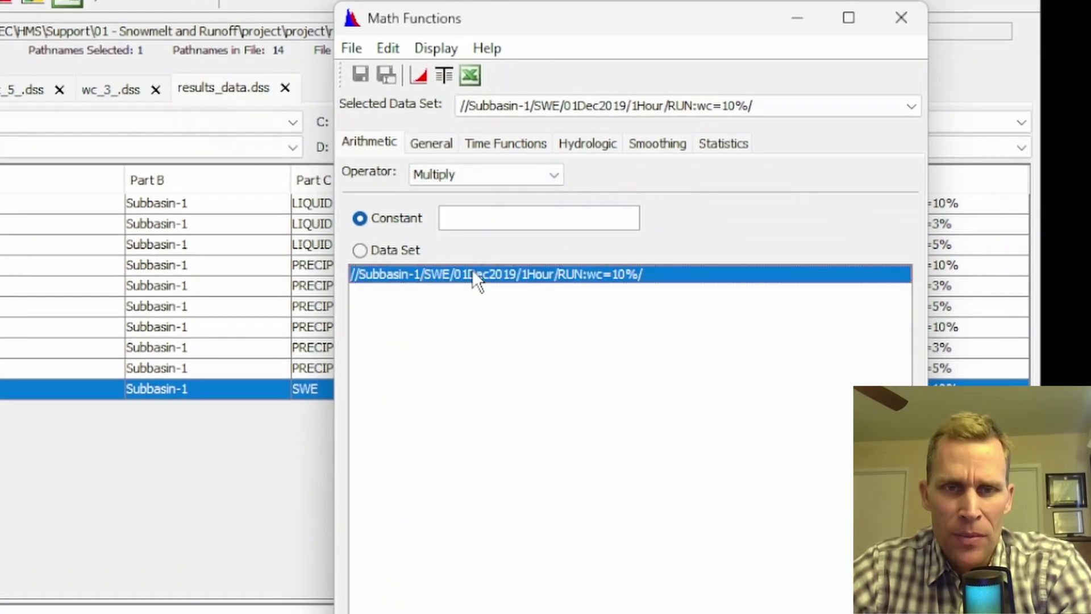
left_click(492, 214)
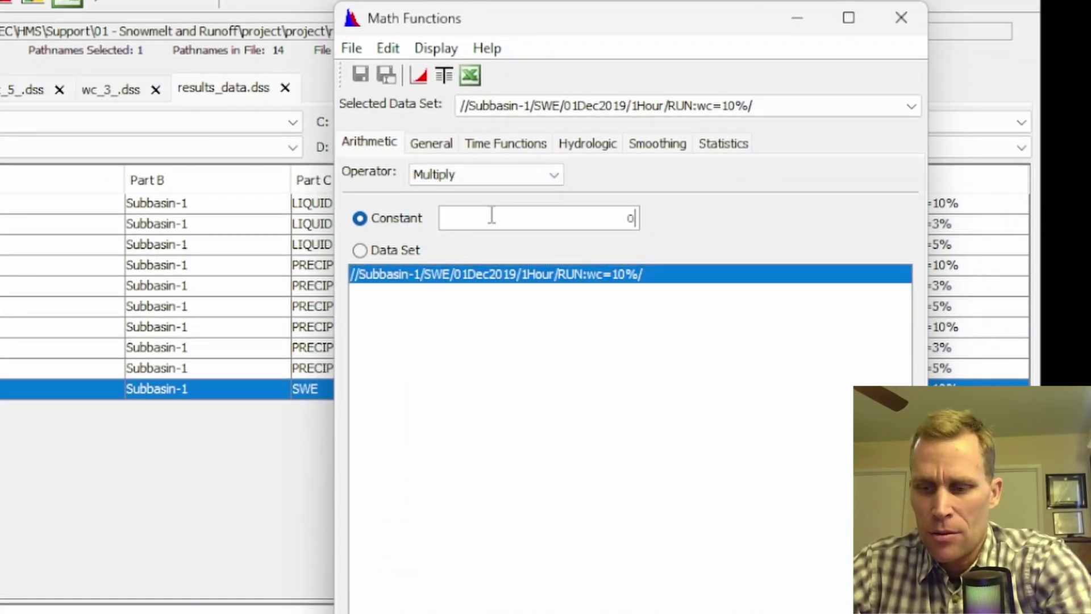
type("0.10")
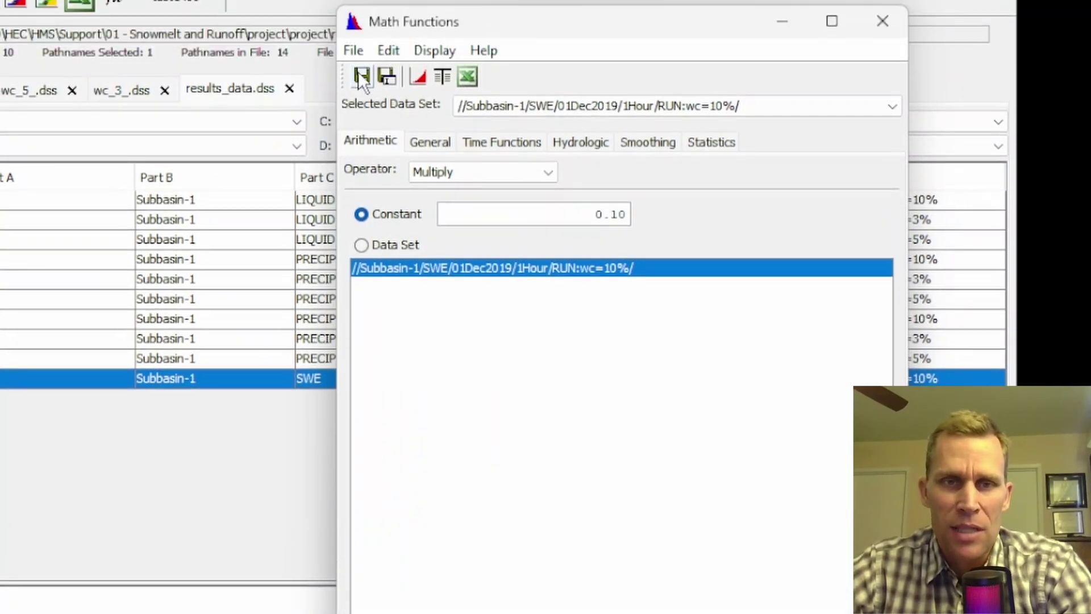
Save the computed data set to results_data.dss with Part C set to SWE*WC and Part F kept as RUN:wc=10%.
left_click(386, 77)
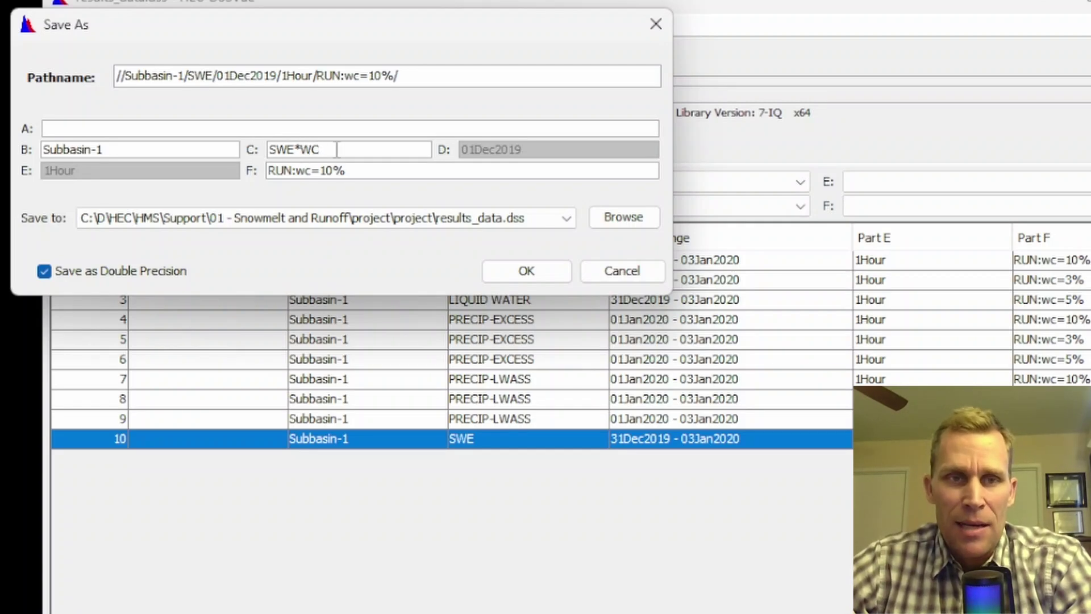
left_click(516, 271)
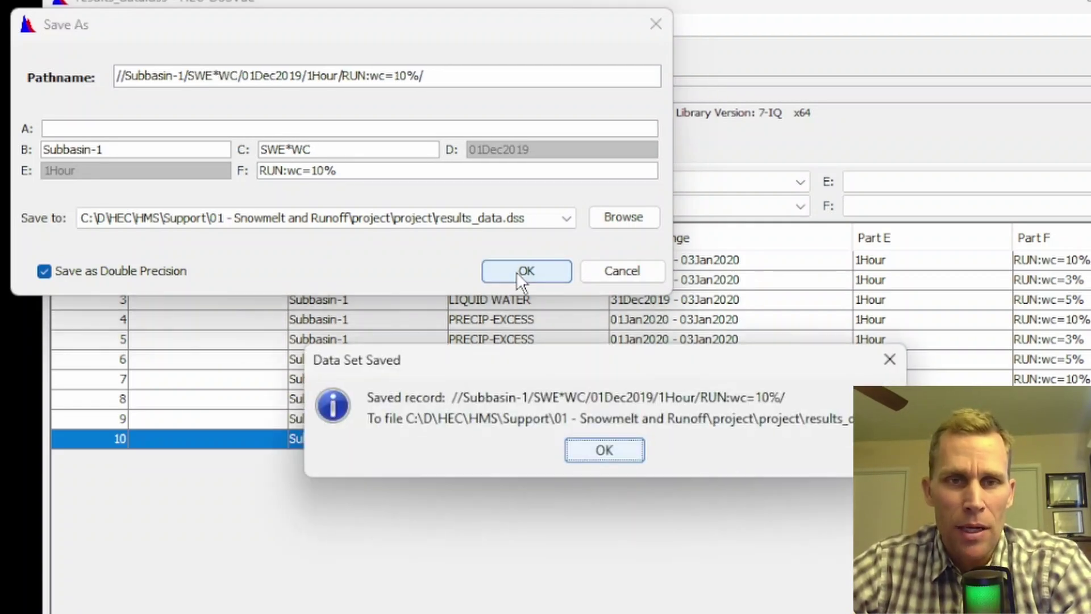
left_click(580, 458)
left_click(488, 510)
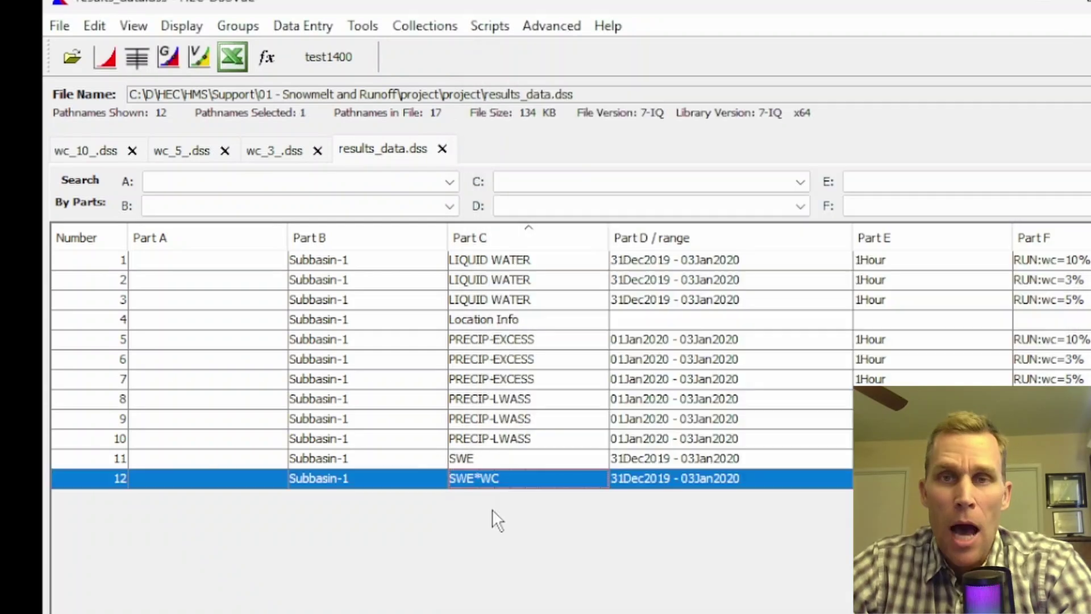
Use Math Functions to multiply the original Subbasin-1 SWE record by the constant 0.05.
left_click(469, 457)
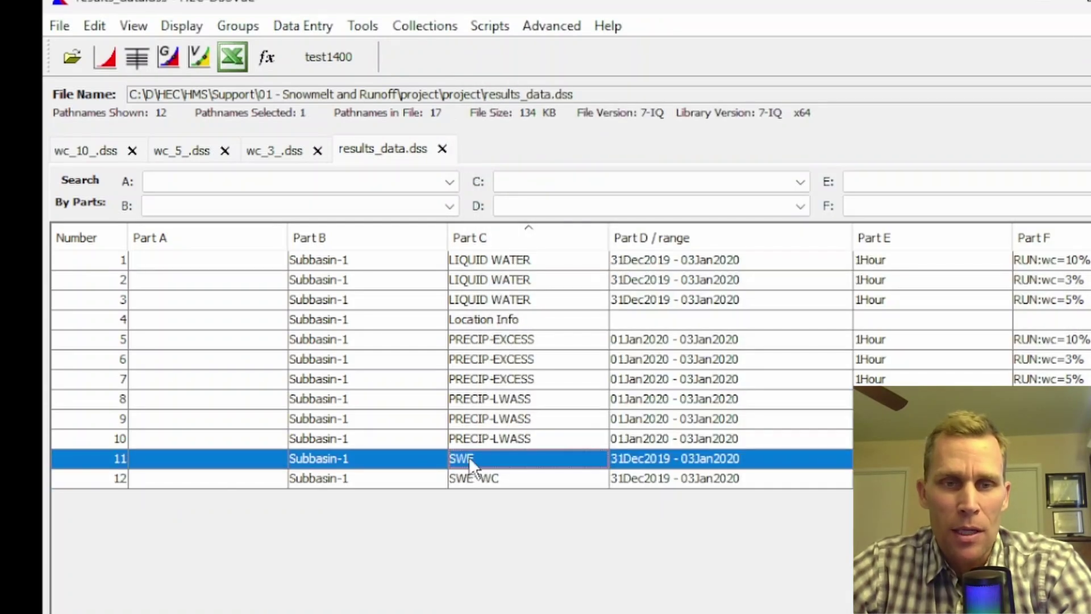
left_click(364, 27)
left_click(404, 54)
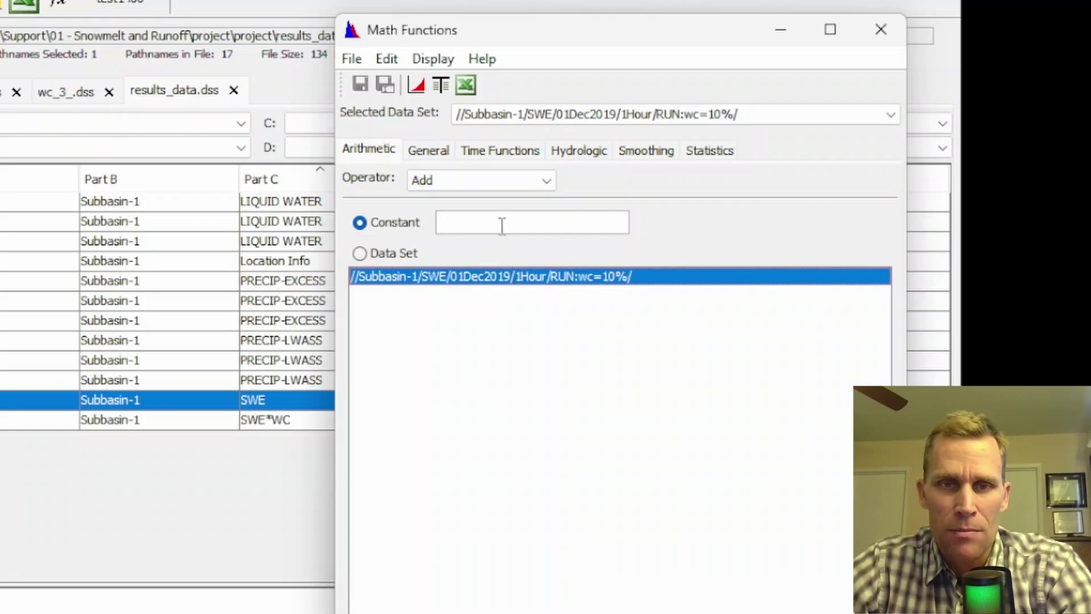
left_click(499, 223)
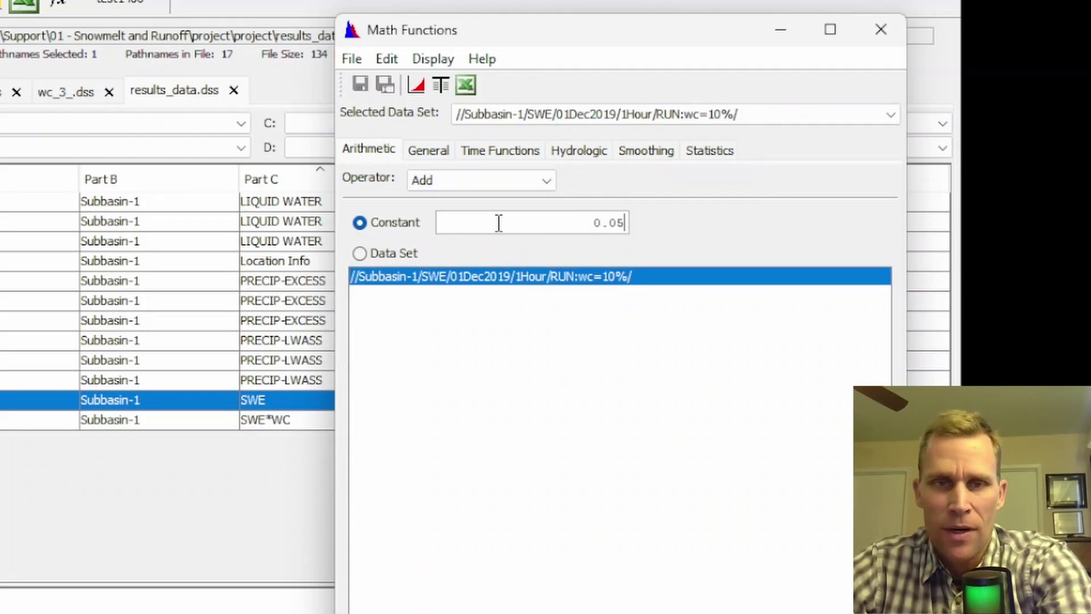
left_click(479, 181)
left_click(472, 231)
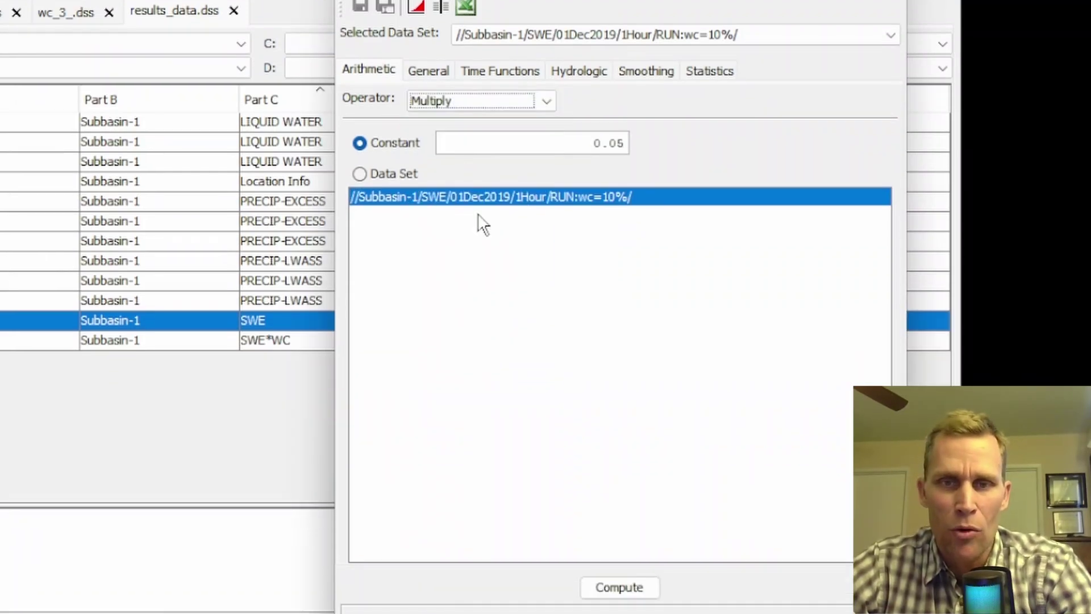
left_click(618, 585)
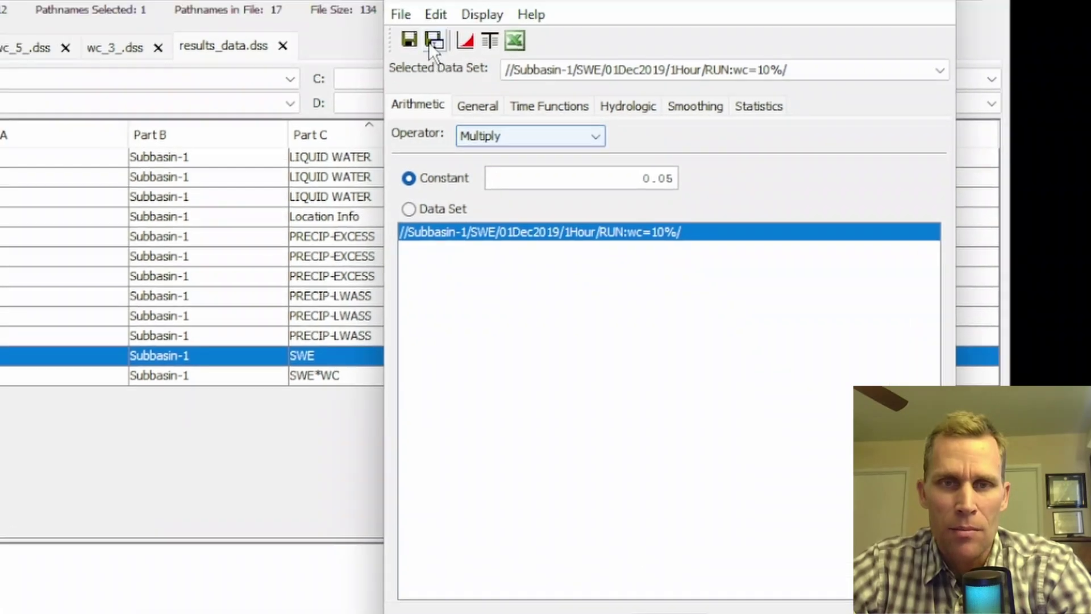
Save the product as a new results_data.dss record with Part C SWE*WC and Part F RUN:wc=5%.
left_click(434, 41)
left_click(344, 159)
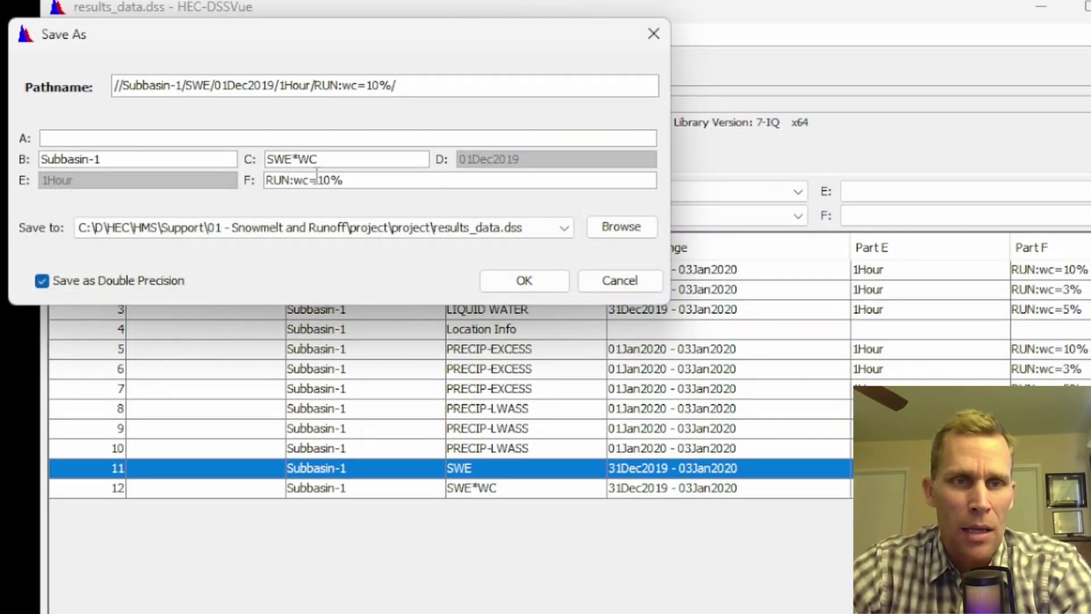
left_click_drag(330, 181, 344, 178)
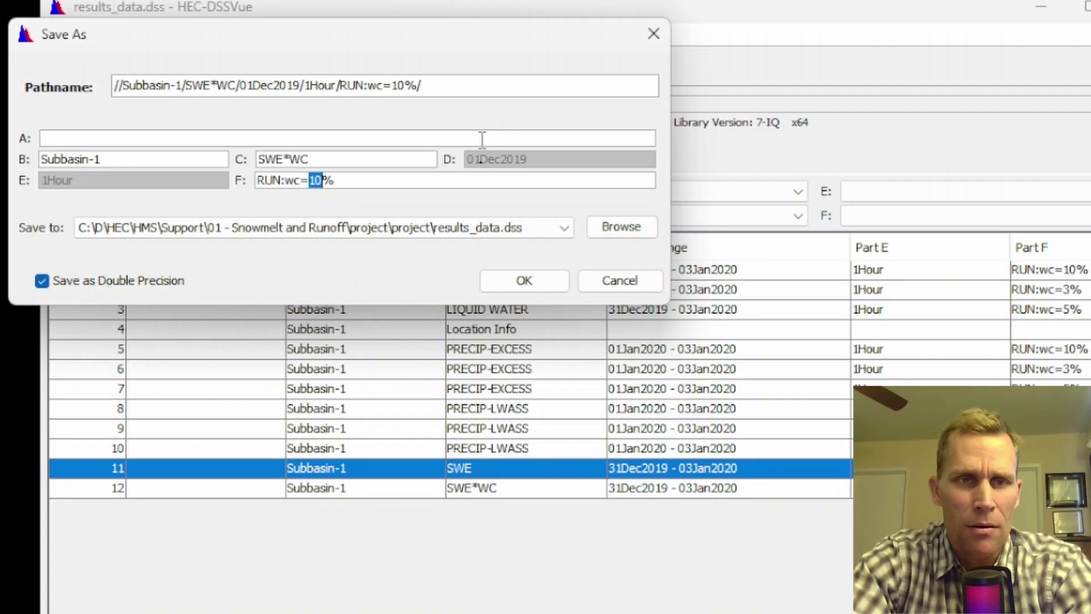
left_click(520, 277)
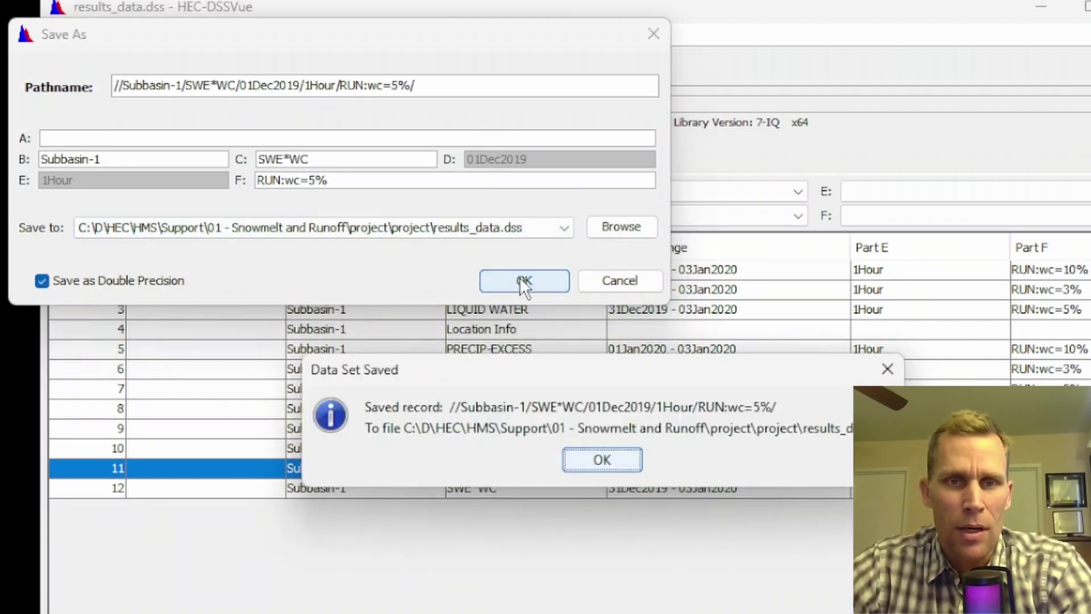
left_click(599, 460)
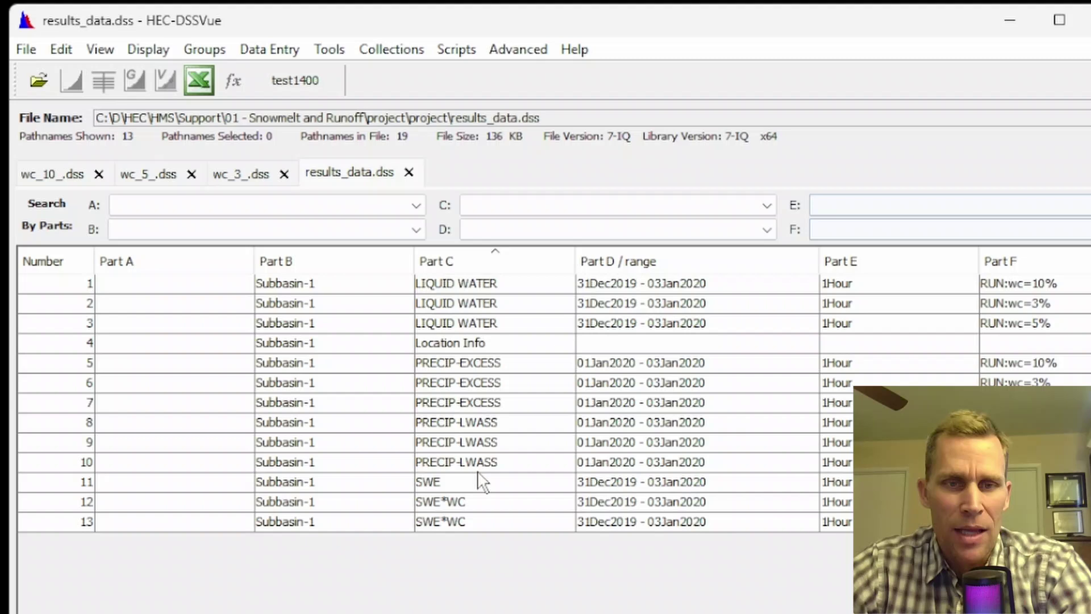
Use Math Functions to multiply the original Subbasin-1 SWE record by the constant 0.03.
left_click(475, 472)
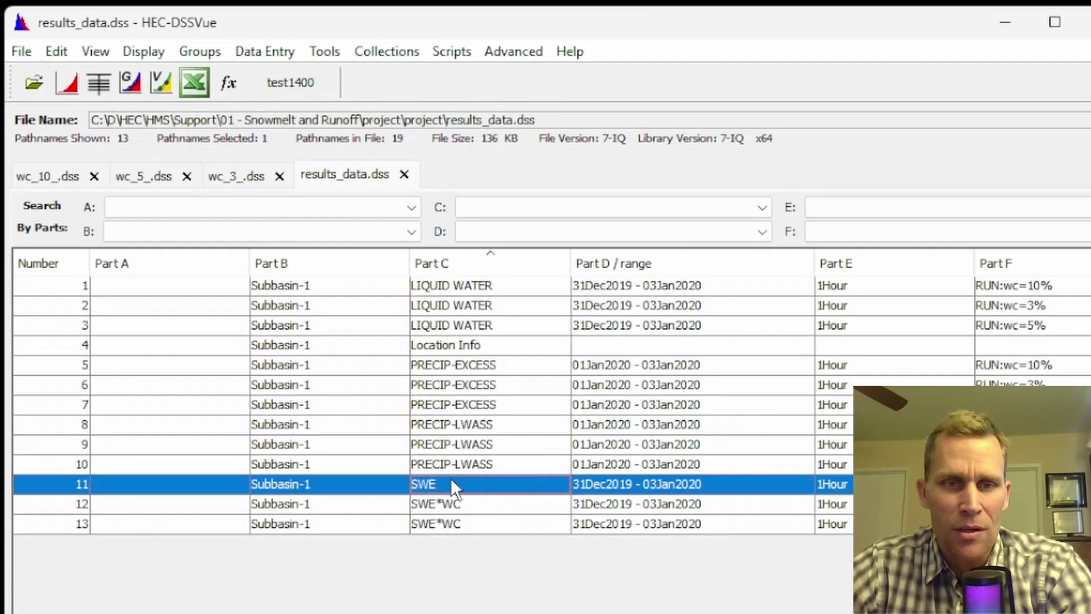
left_click(324, 54)
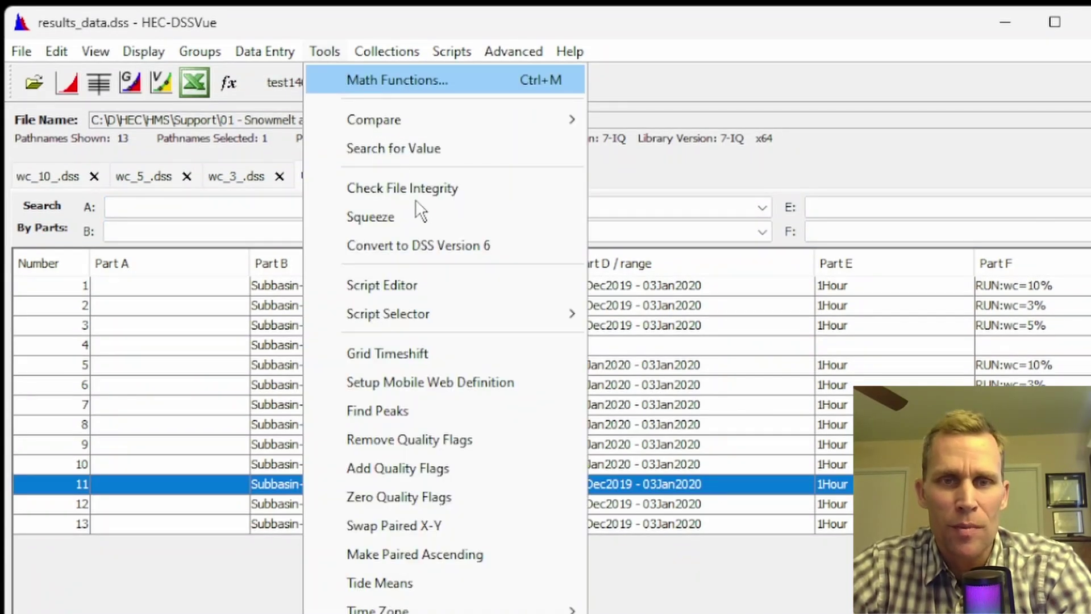
left_click(398, 81)
left_click(560, 171)
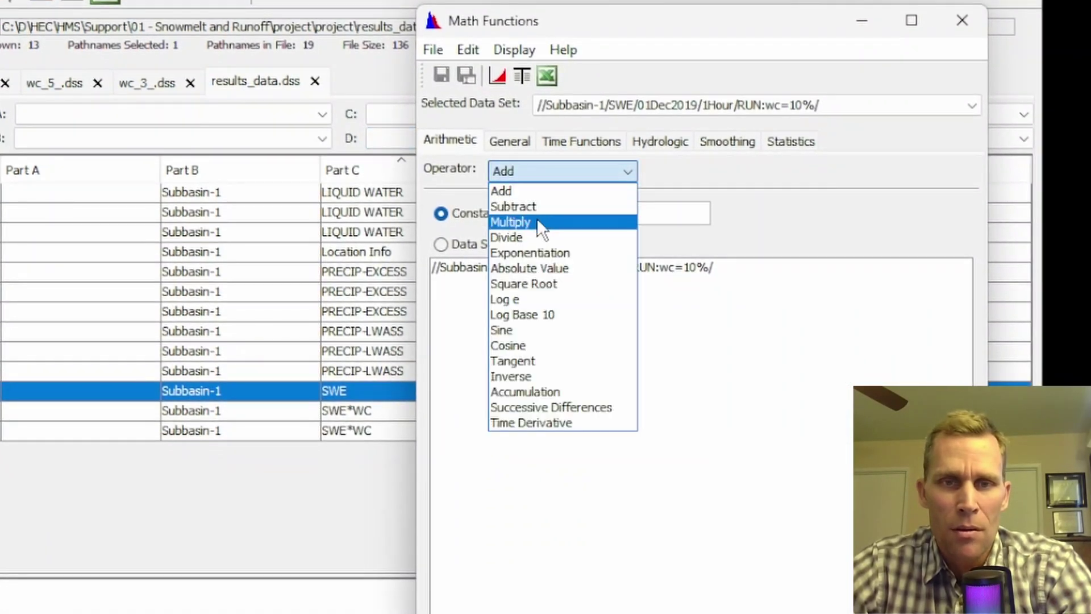
left_click(537, 222)
left_click(534, 268)
left_click(570, 220)
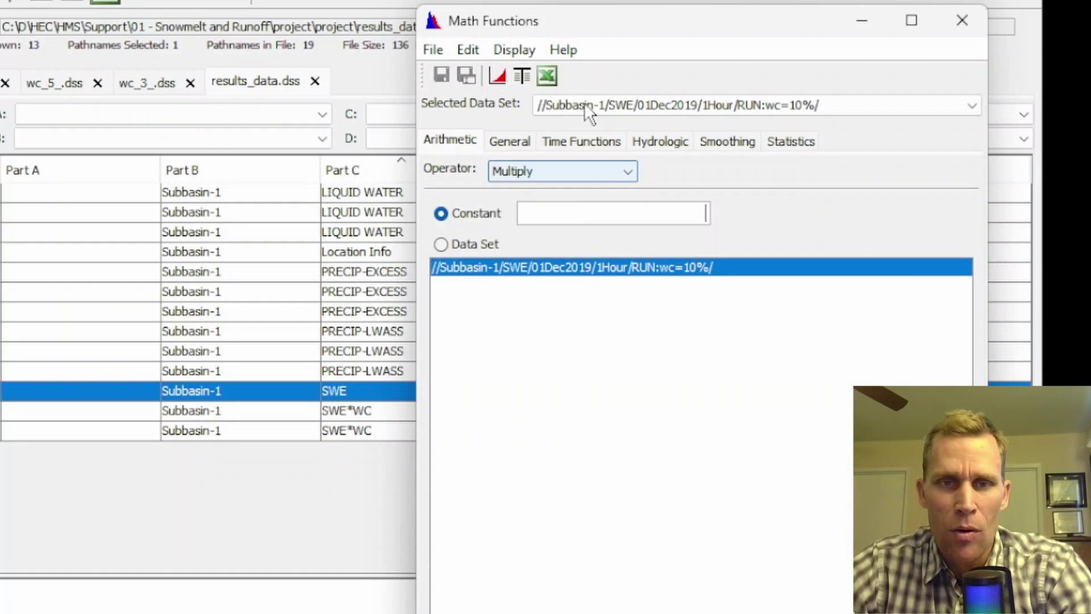
type("0.03")
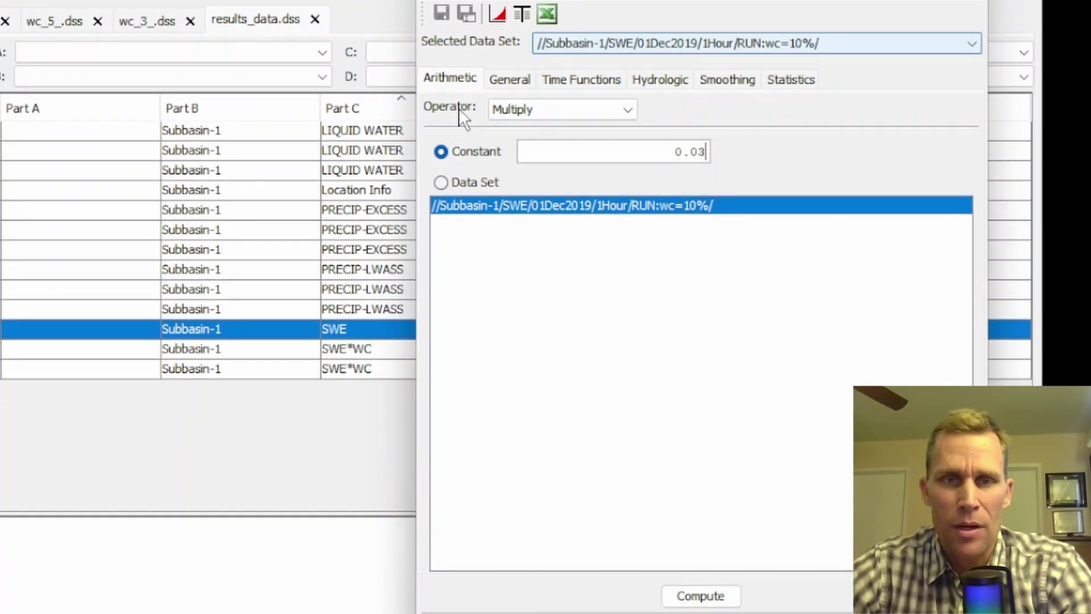
left_click(697, 577)
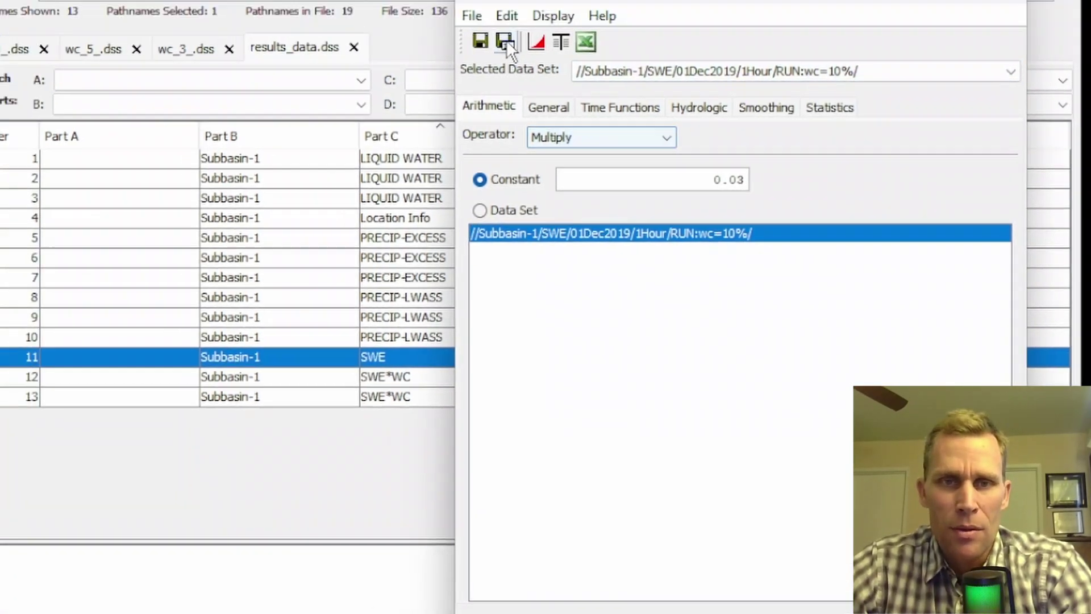
Save the product to results_data.dss with Part C SWE*WC and Part F RUN:wc=3%, and close Math Functions.
left_click(505, 42)
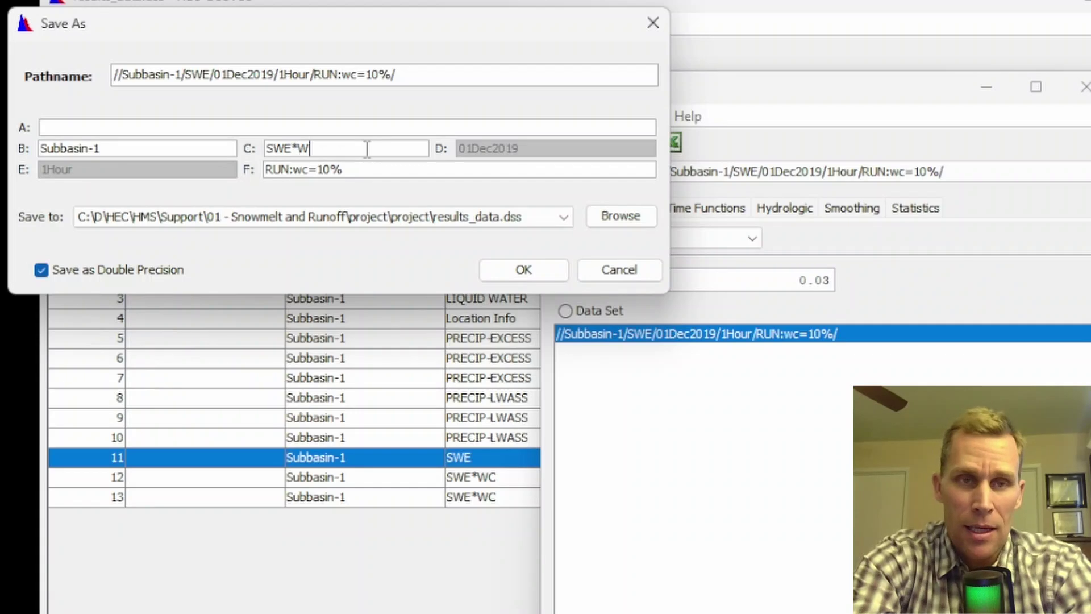
key("Tab")
key("Left")
key("BackSpace")
key("BackSpace")
type("3")
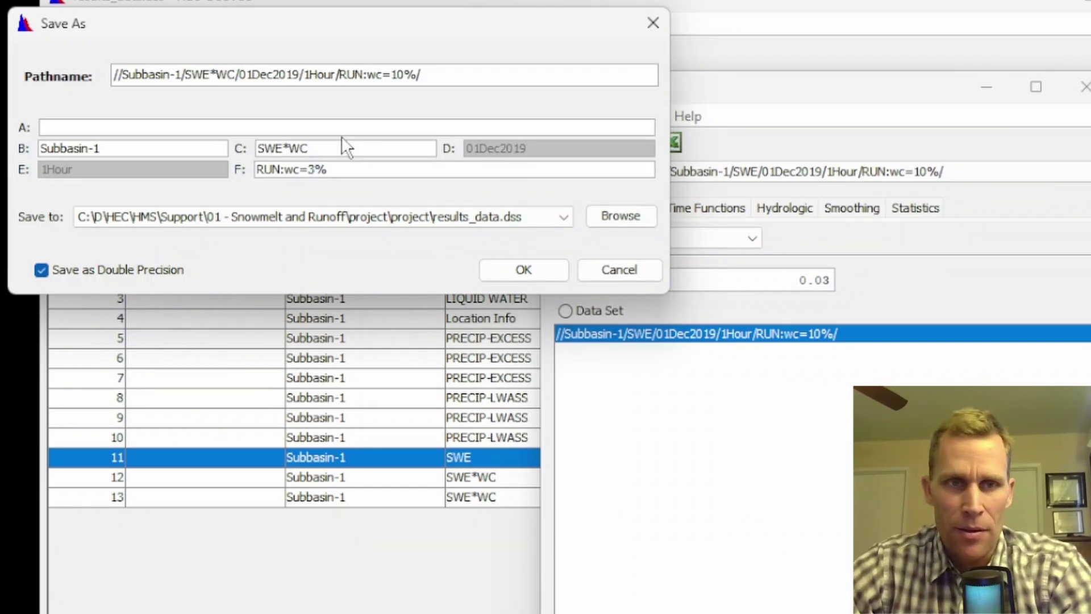
left_click(539, 273)
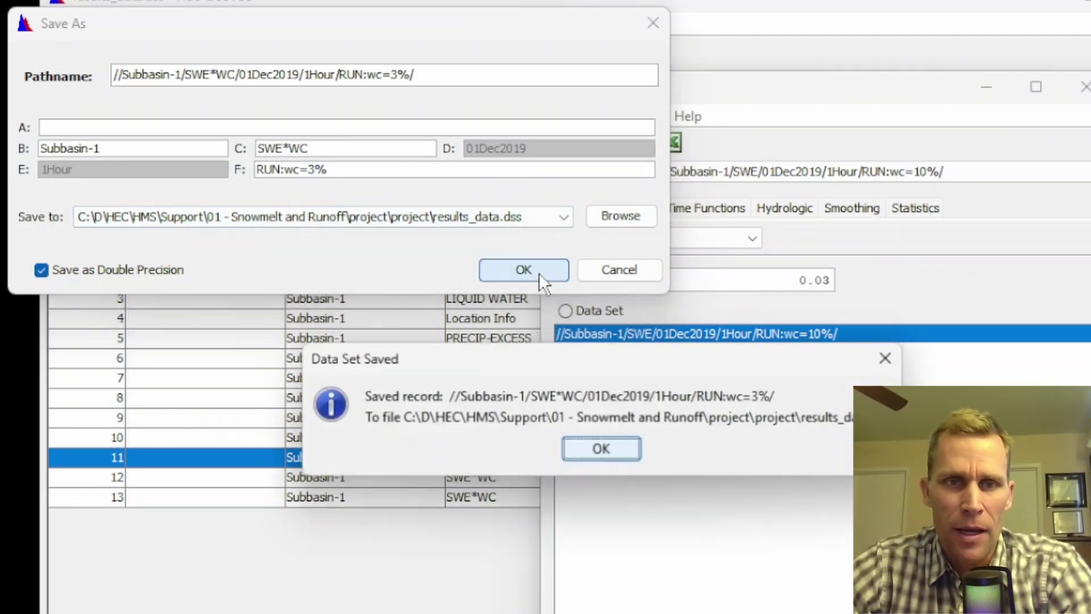
left_click(629, 454)
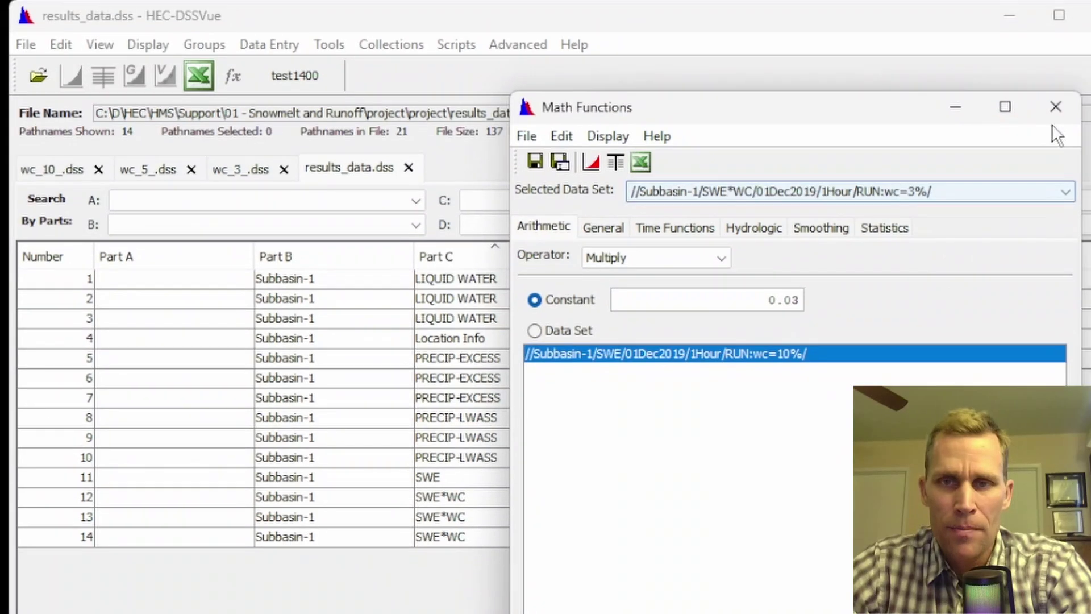
left_click(1085, 86)
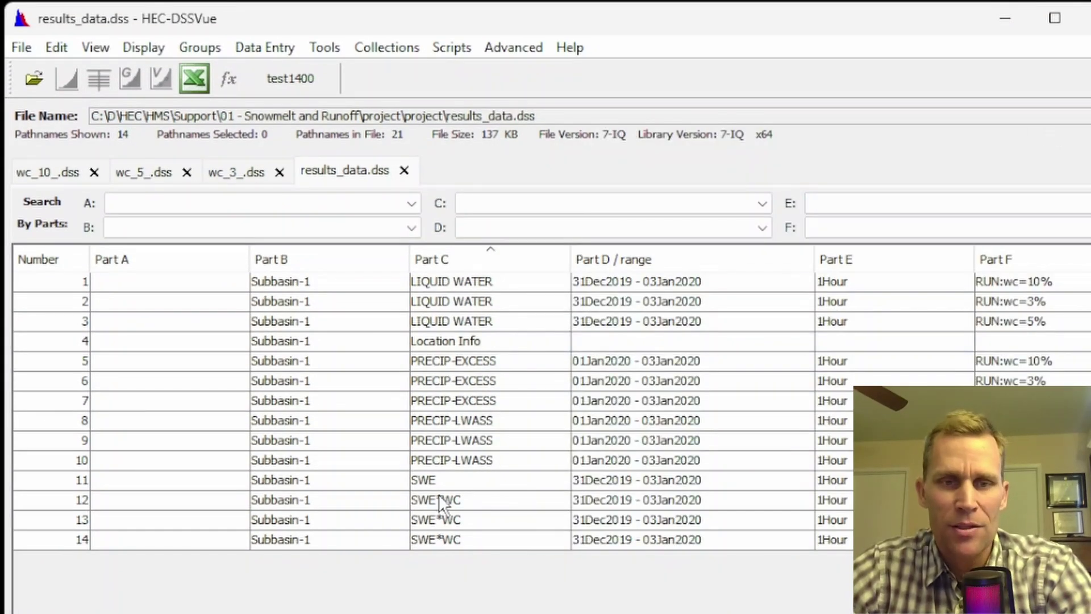
Plot the SWE record together with the three SWE*WC records, review the curves, and close the plot.
left_click(446, 480)
left_click(433, 540, "shift")
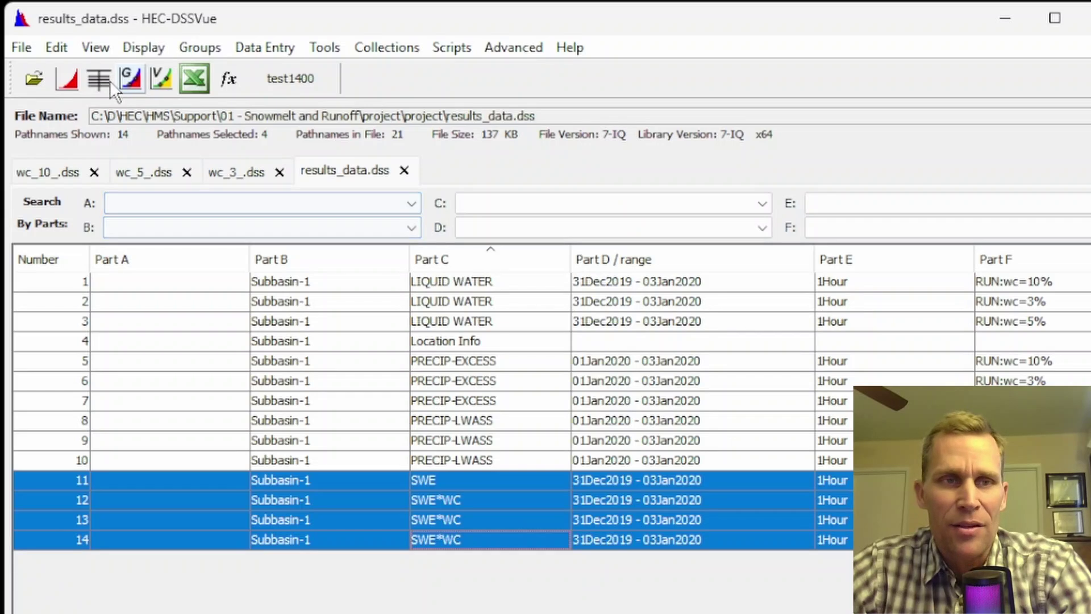
left_click(70, 78)
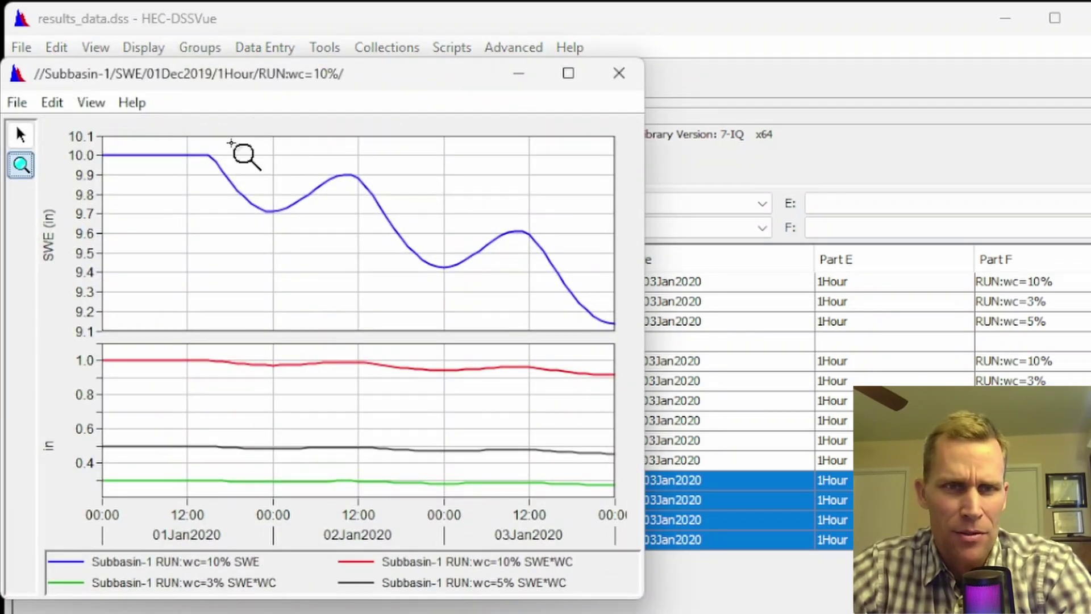
left_click(619, 72)
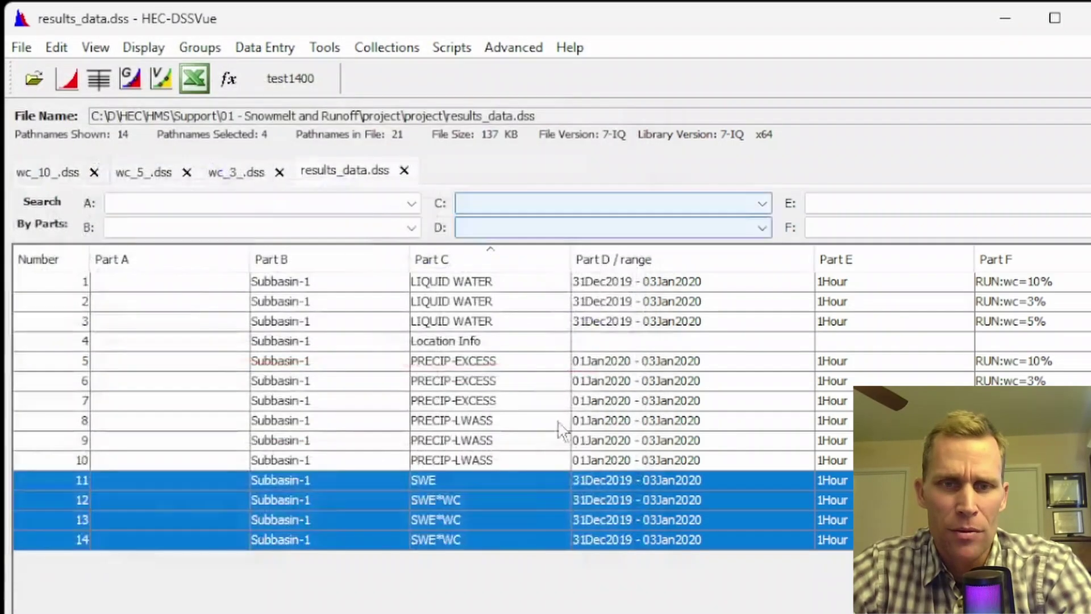
Plot only the three SWE*WC records, highlight the 10%, 5% and 3% curves in turn, and close the plot.
left_click(458, 480, "ctrl")
left_click(68, 77)
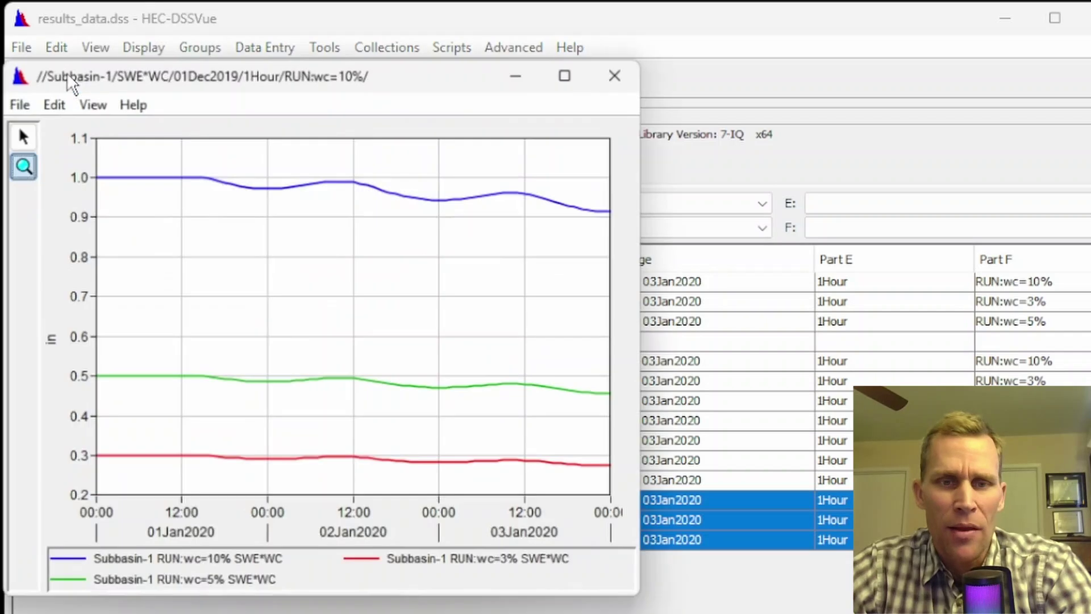
left_click(183, 565)
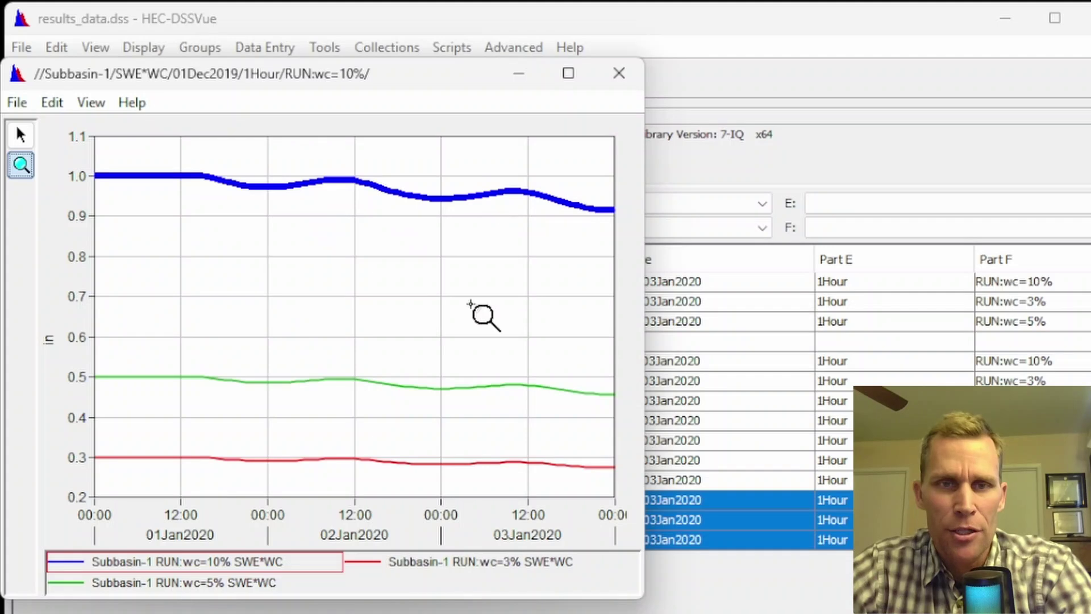
left_click(220, 588)
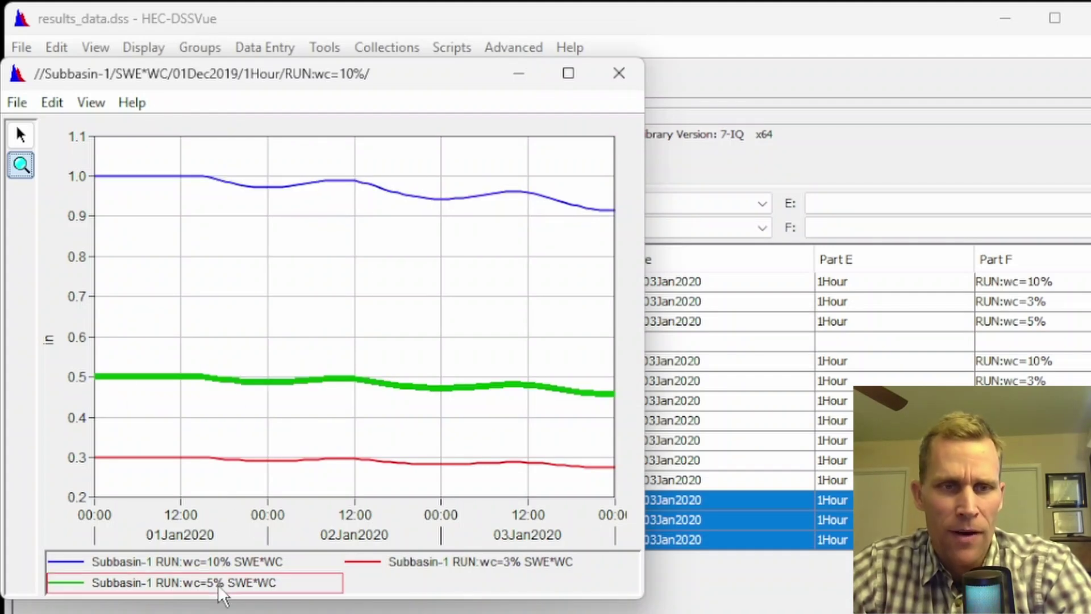
left_click(471, 569)
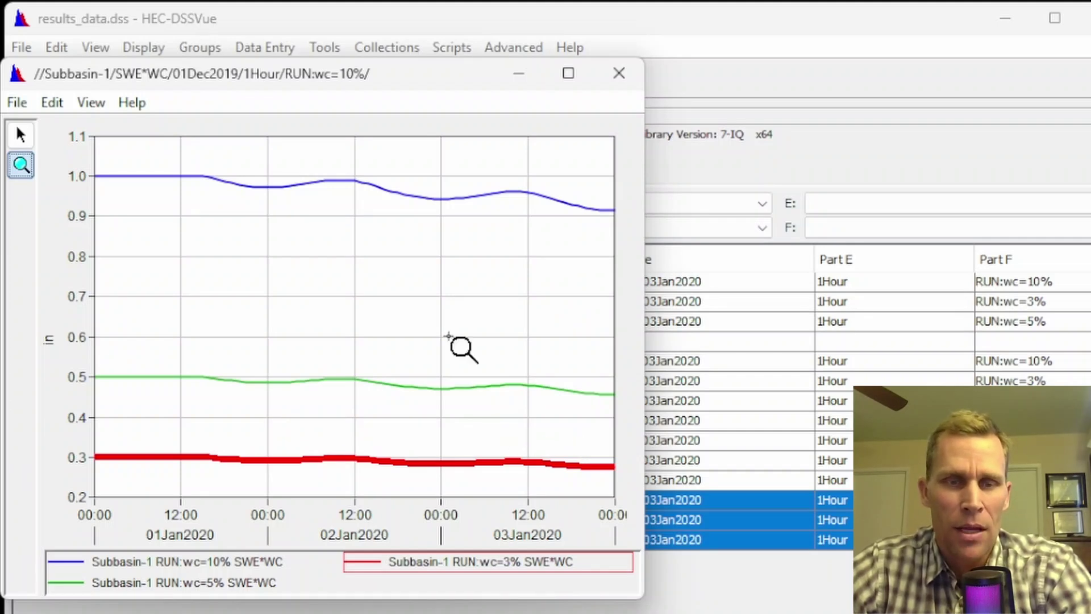
left_click(623, 74)
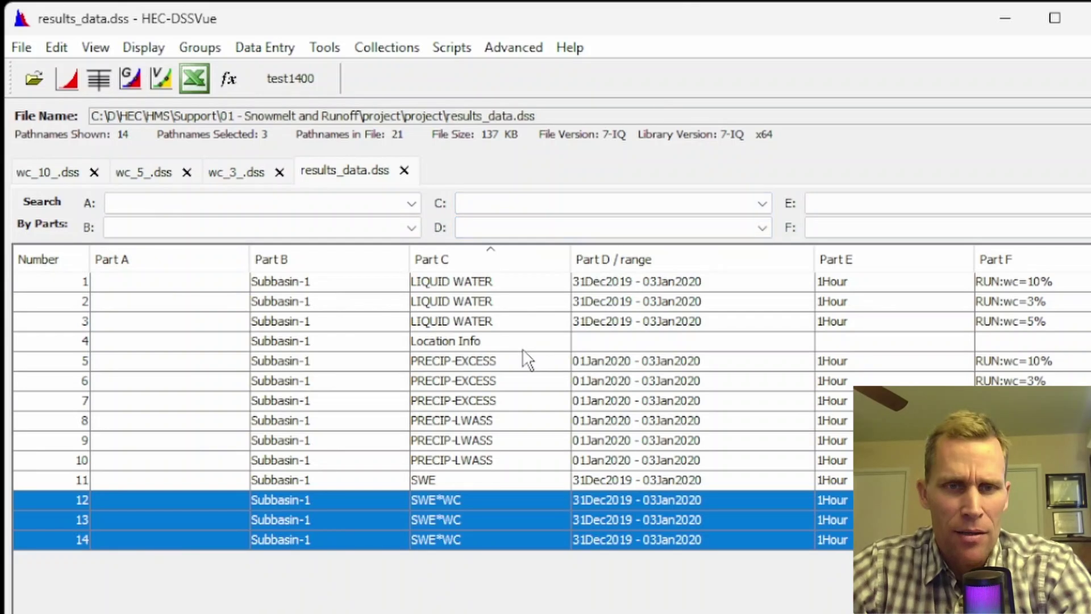
Plot the three LIQUID WATER records with the three SWE*WC records and compare the matching 5% curves.
left_click(498, 319, "ctrl")
left_click(498, 299, "ctrl")
left_click(494, 275, "ctrl")
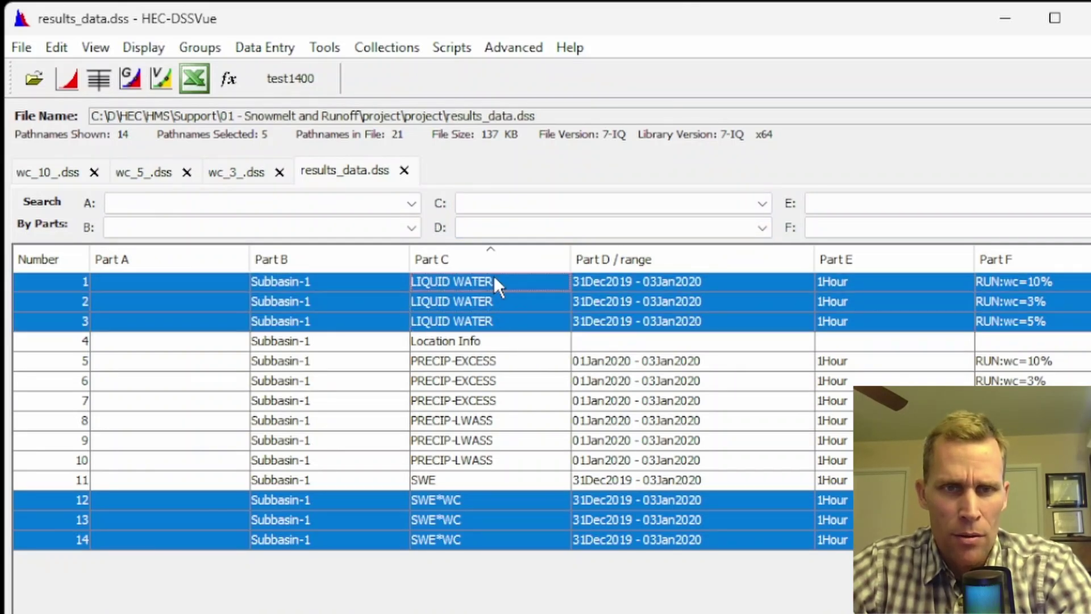
left_click(69, 78)
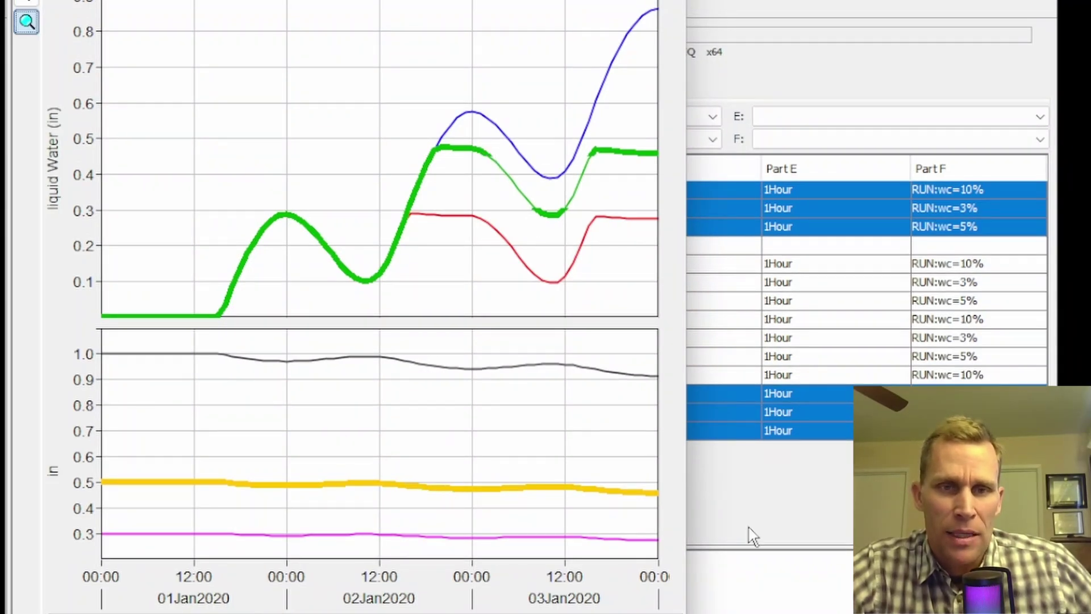
Plot the 5% LIQUID WATER record with the 5% SWE*WC record and tabulate both series.
left_click(762, 498)
left_click(864, 430)
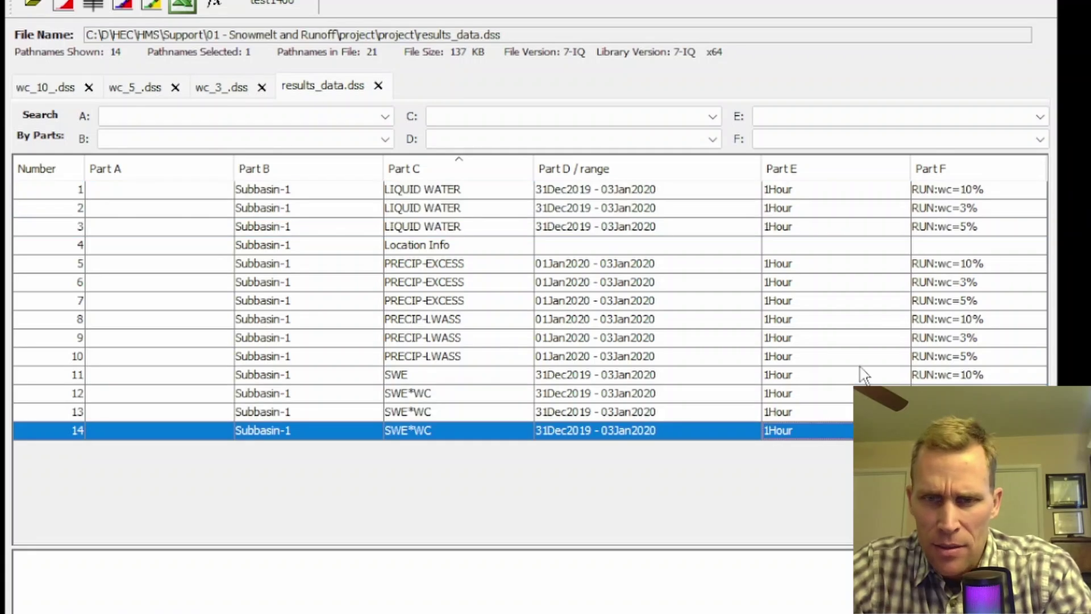
left_click(858, 226, "ctrl")
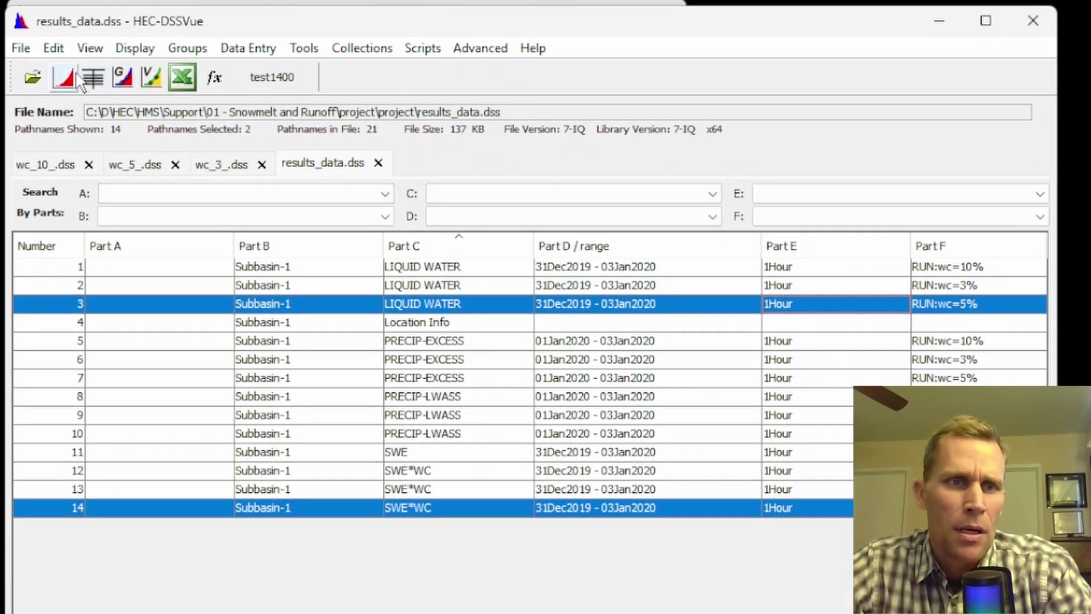
key("ctrl+p")
left_click(101, 137)
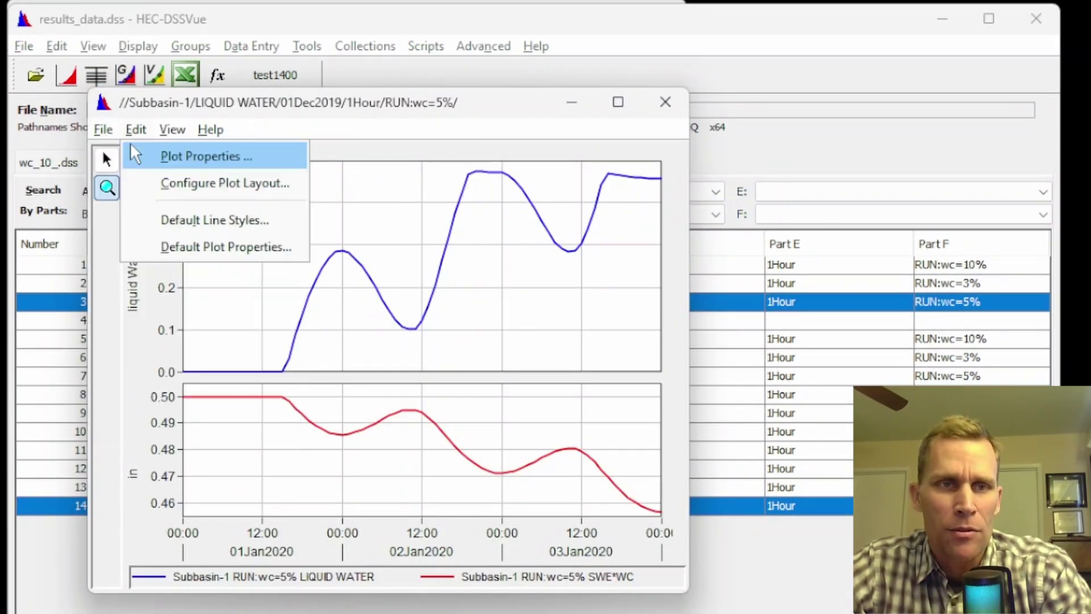
left_click(124, 155)
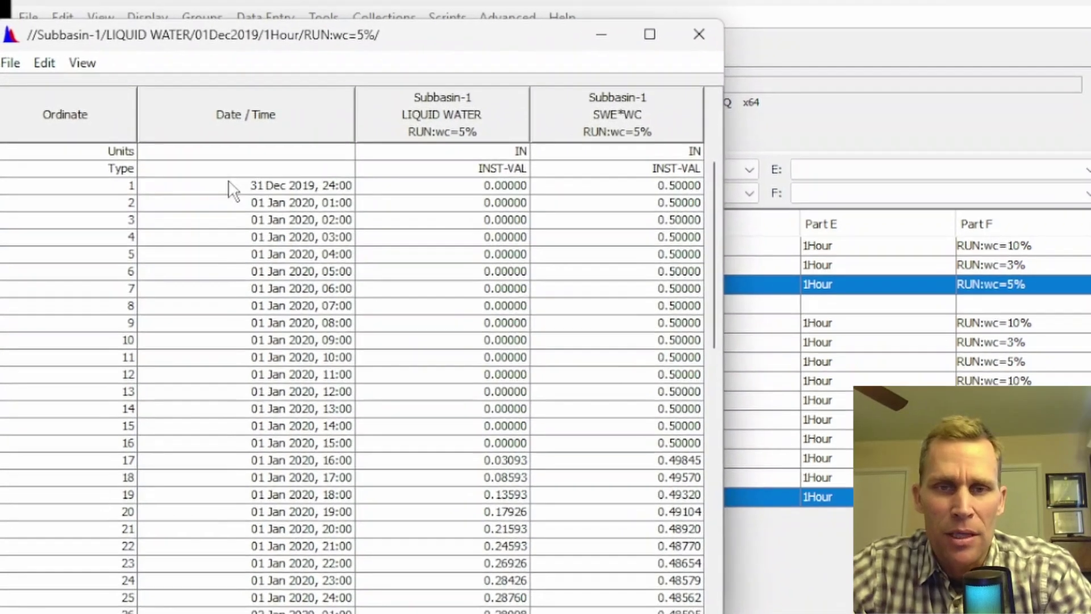
left_click(610, 256)
Compare the LIQUID WATER and SWE*WC columns and highlight both values at 02 Jan 2020, 20:00.
left_click_drag(741, 169, 733, 591)
left_click_drag(534, 122, 560, 465)
scroll(708, 436, "down", 1)
scroll(708, 438, "down", 3)
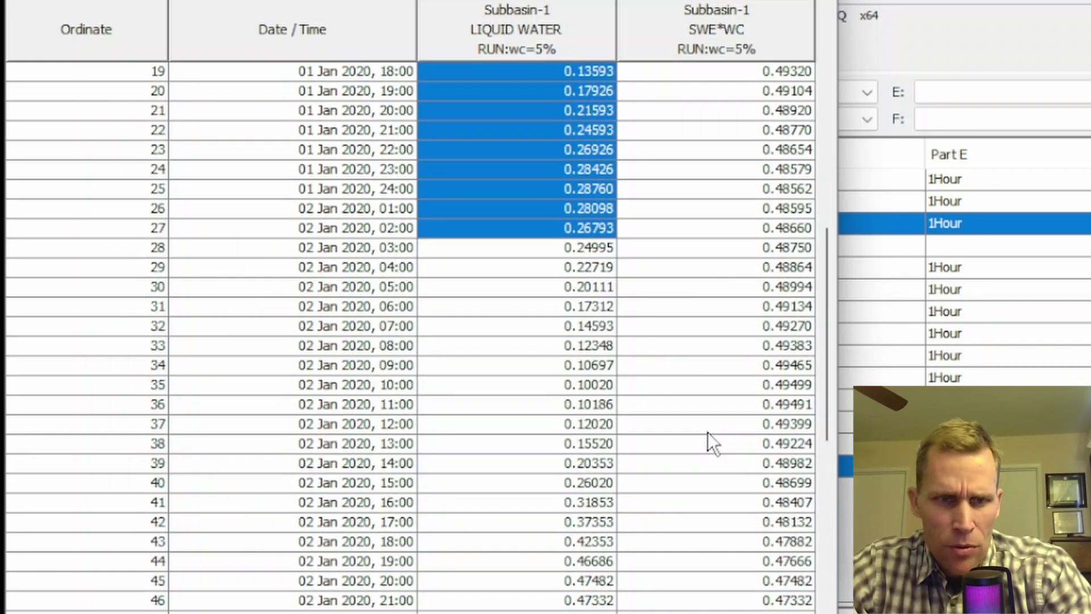
scroll(708, 427, "down", 1)
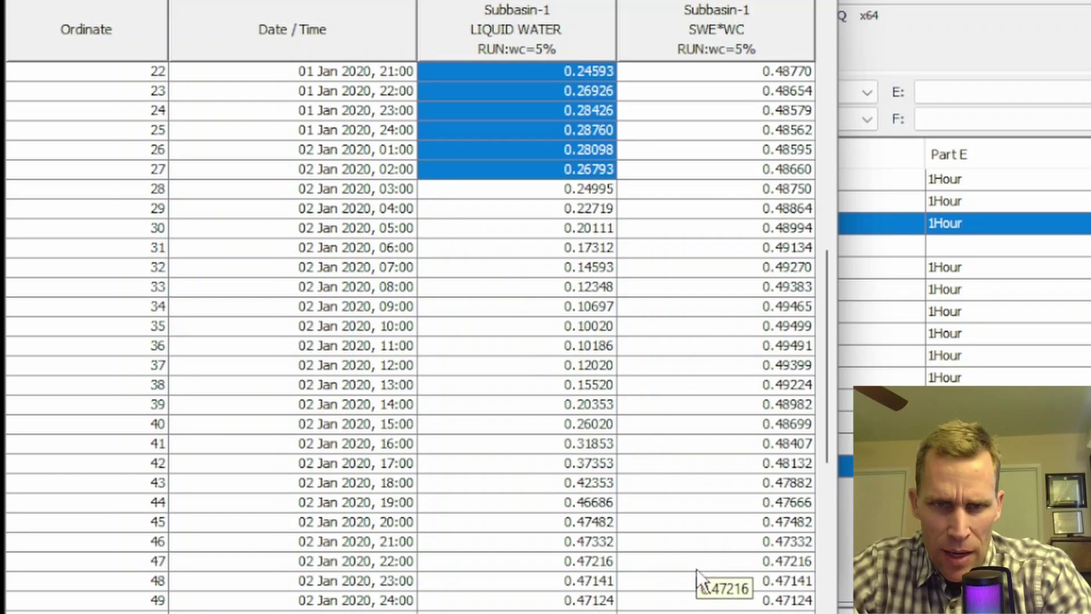
left_click_drag(754, 520, 602, 518)
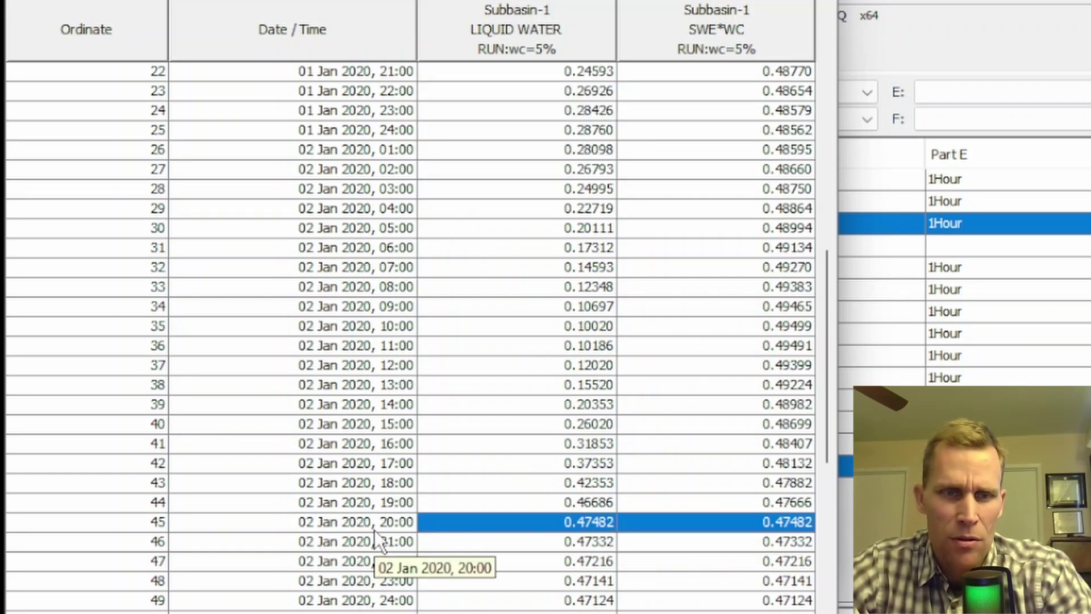
Highlight both columns from 02 Jan 2020, 20:00 to 24:00, and then from 03 Jan 2020, 16:00 to 24:00, to compare their values.
scroll(401, 528, "down", 3)
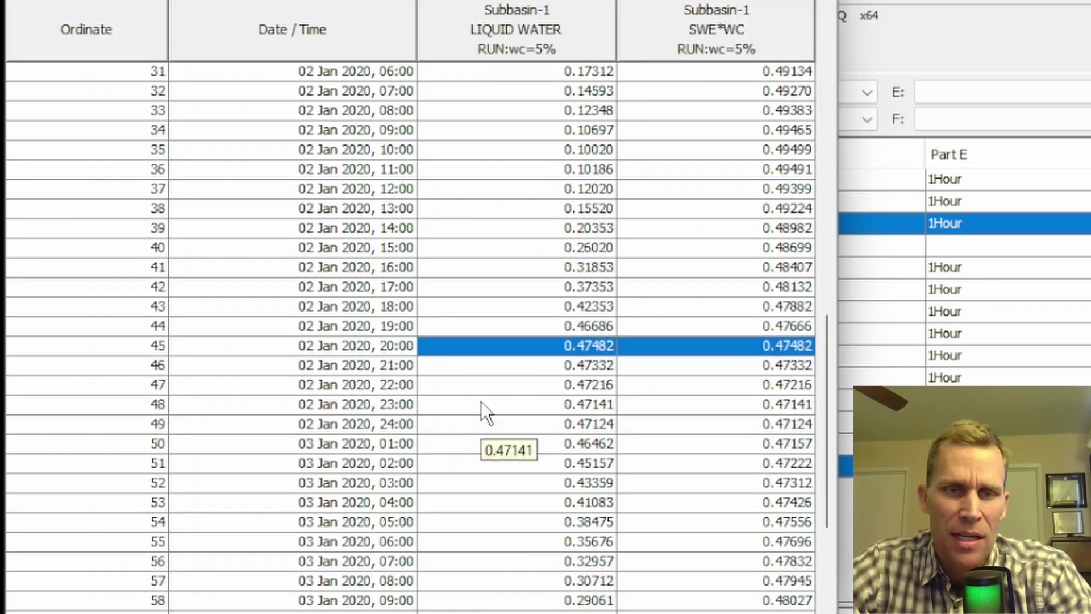
left_click_drag(503, 351, 721, 421)
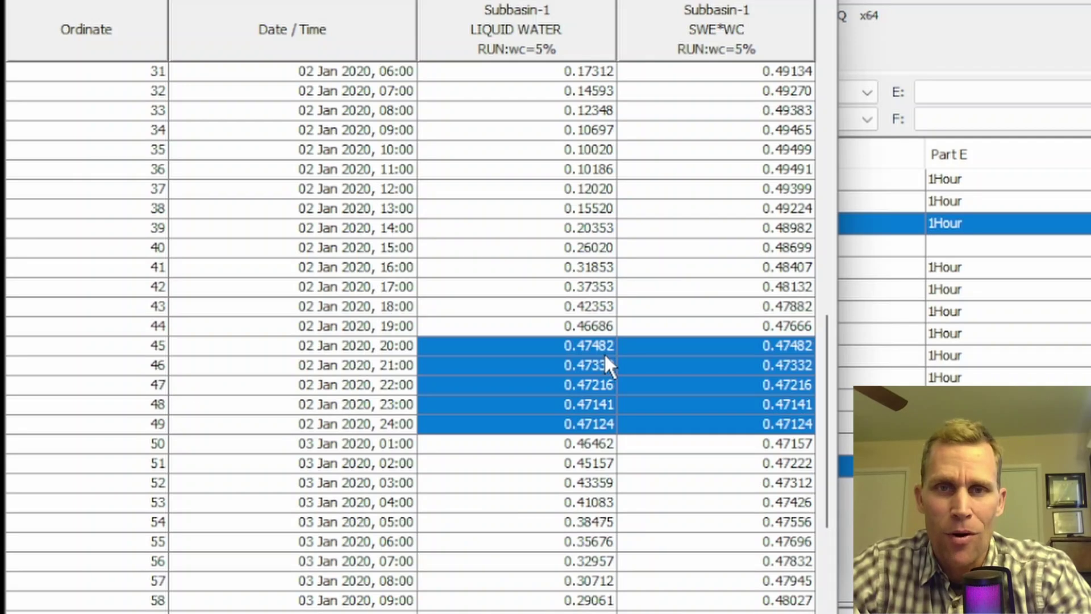
scroll(617, 369, "down", 1)
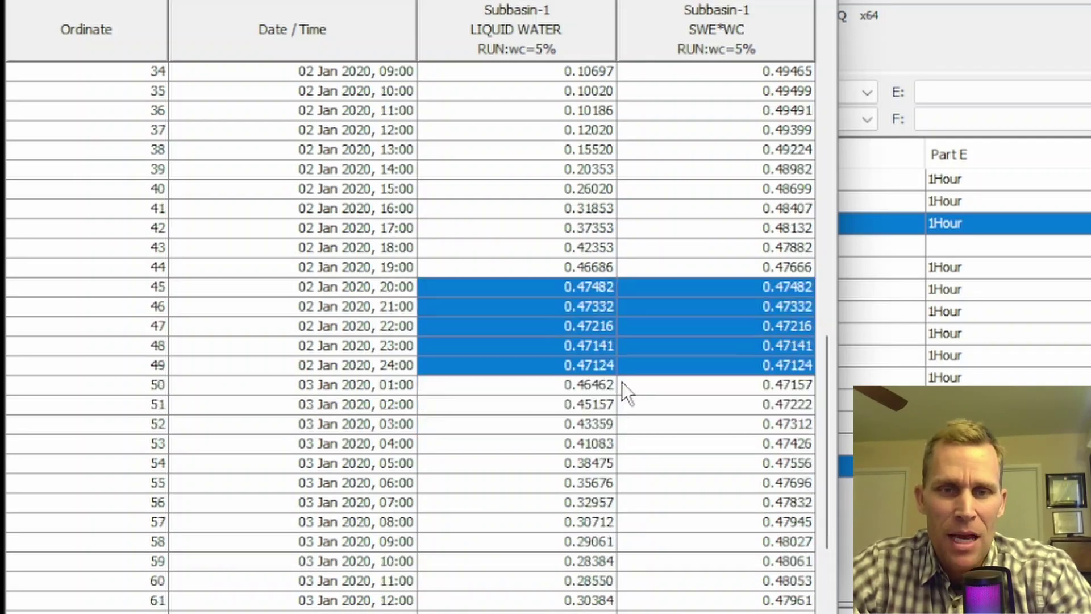
scroll(598, 330, "down", 3)
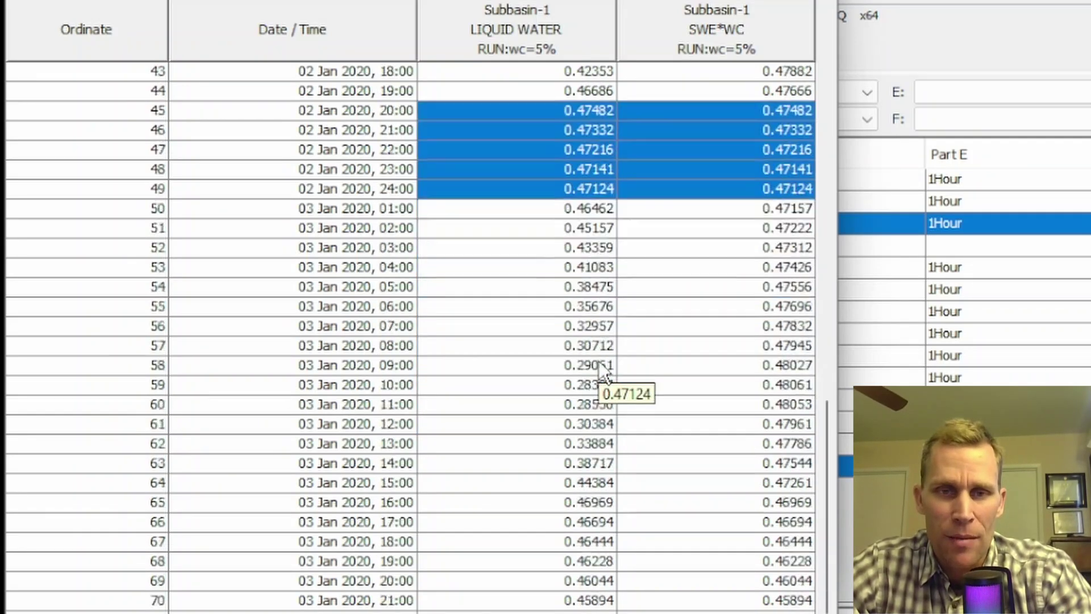
left_click_drag(582, 478, 709, 613)
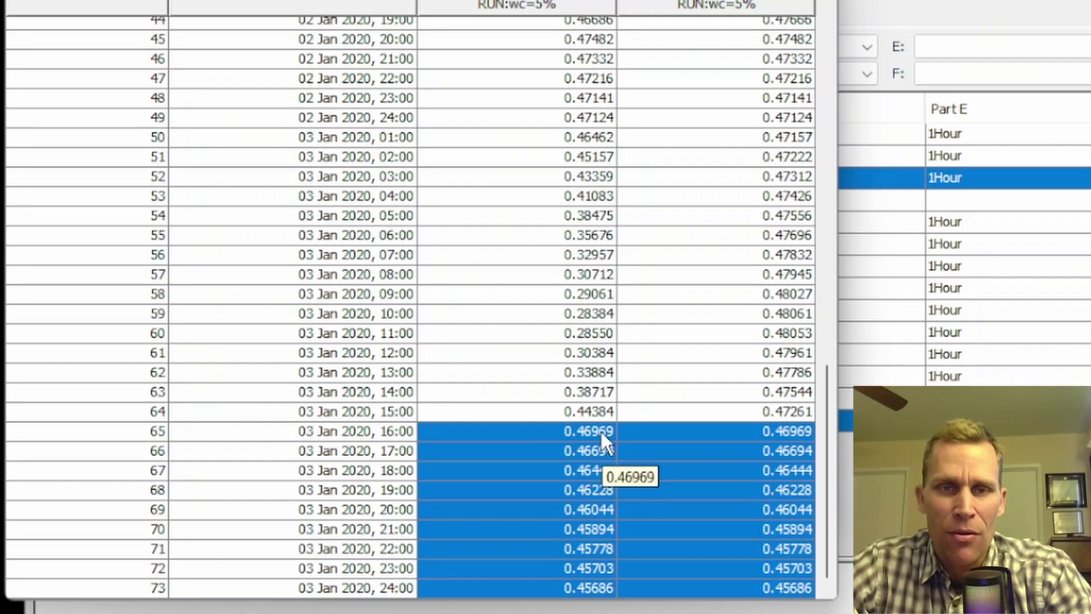
scroll(603, 444, "up", 2)
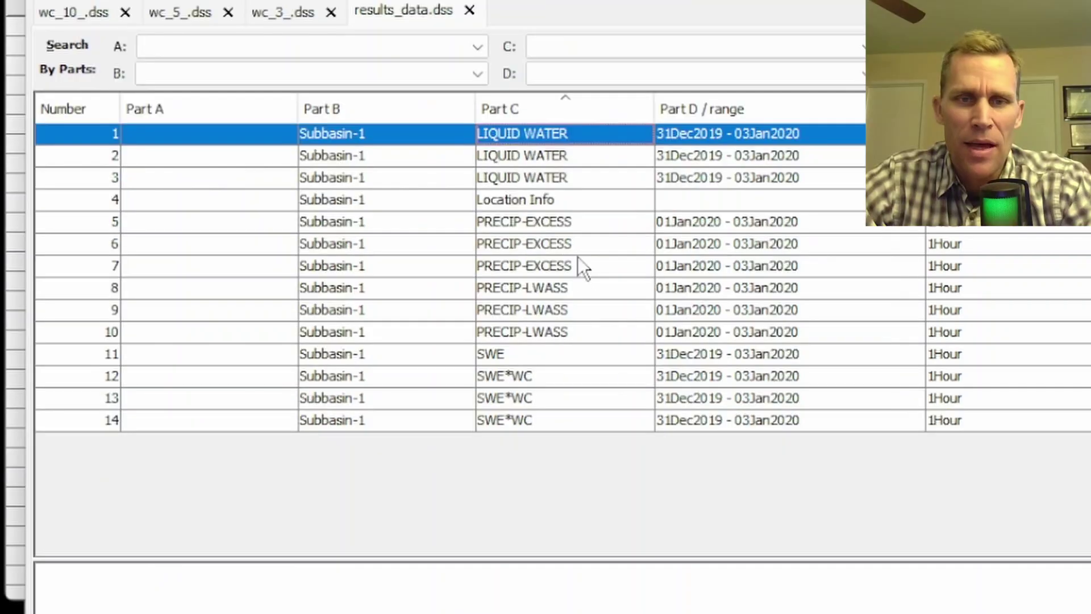
Plot the PRECIP-LWASS record for RUN:wc=5%, review its curve, and close the plot.
left_click(568, 288)
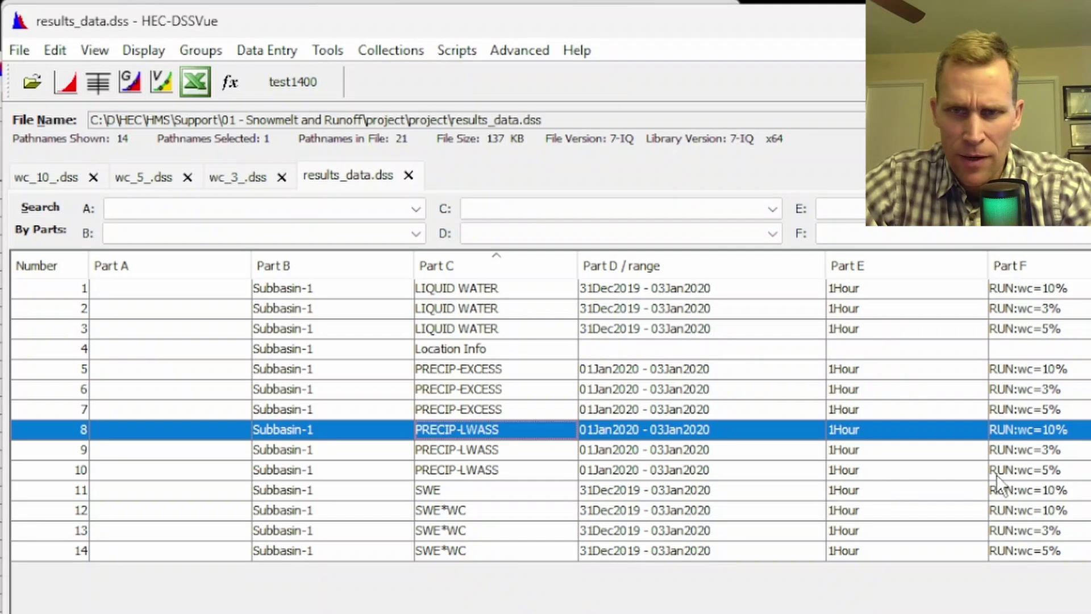
left_click(997, 474)
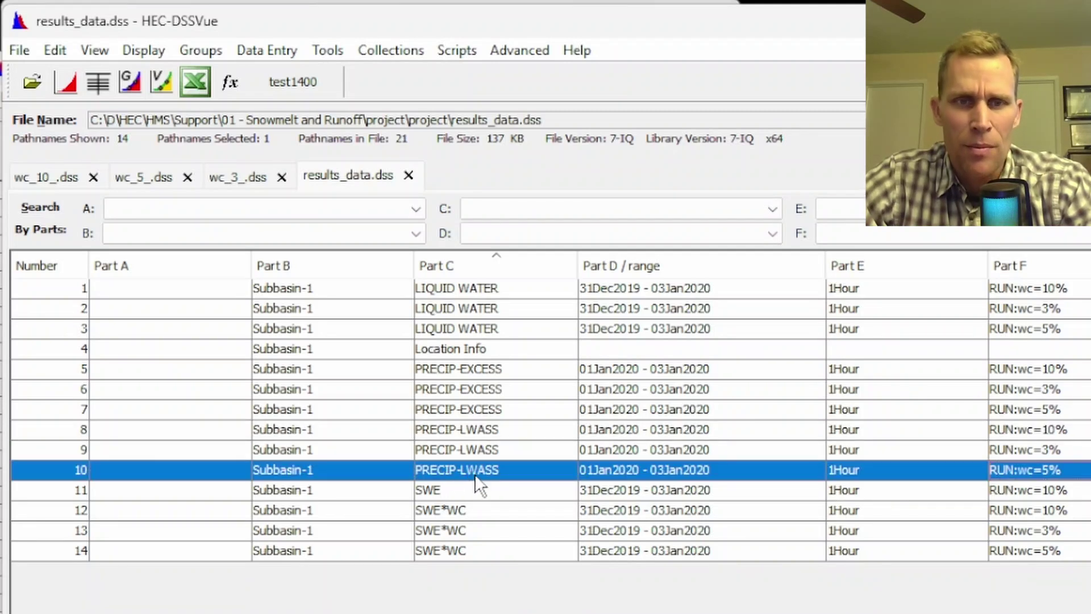
left_click(68, 85)
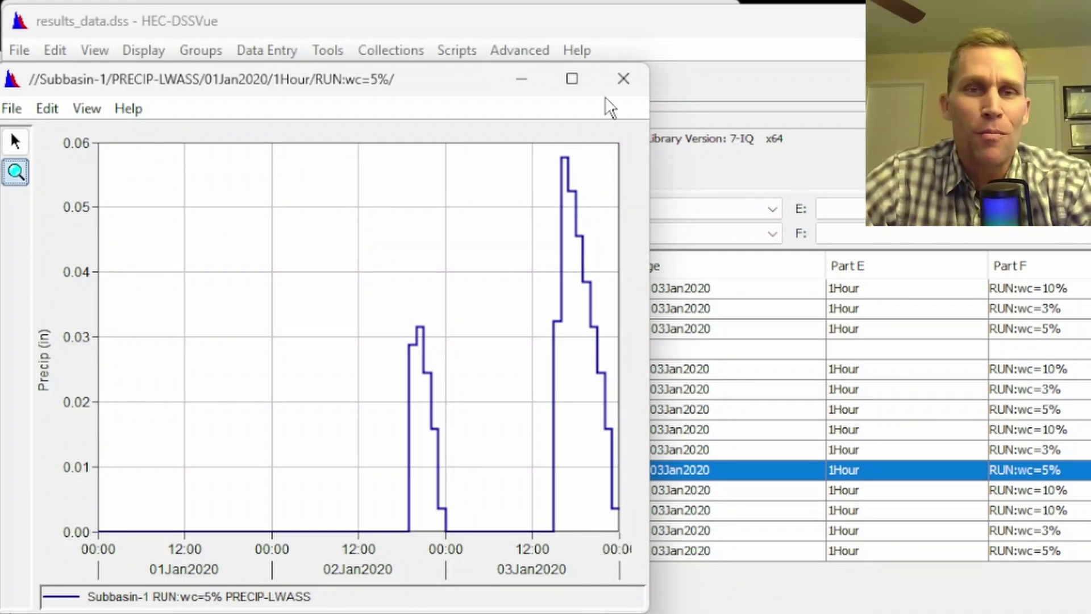
left_click(623, 80)
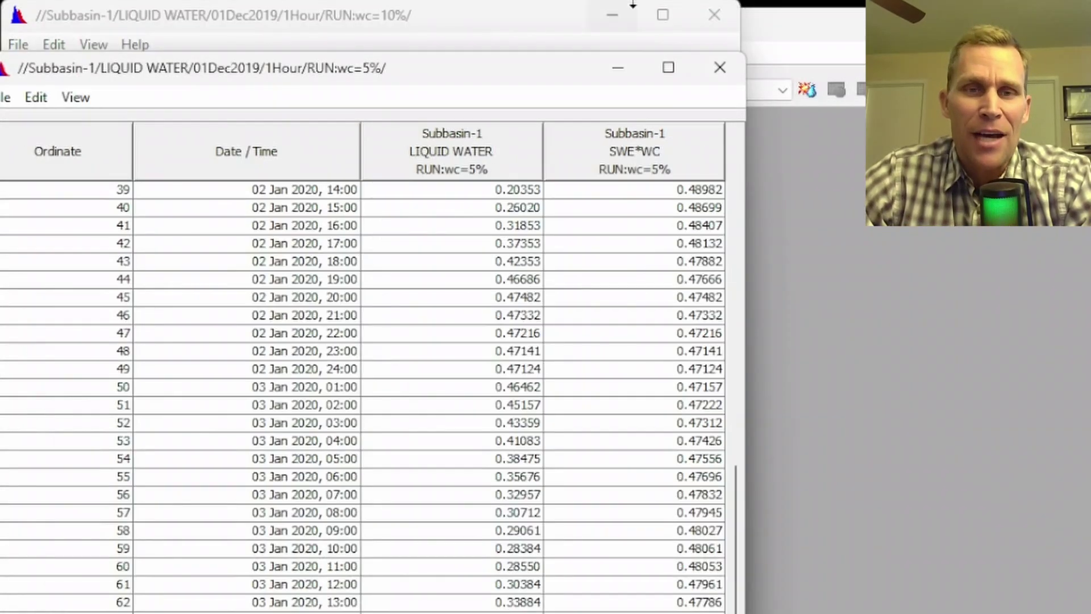
Close the 5% comparison table and both LIQUID WATER plots, and open the wc = 10% basin model in HEC-HMS.
left_click(719, 68)
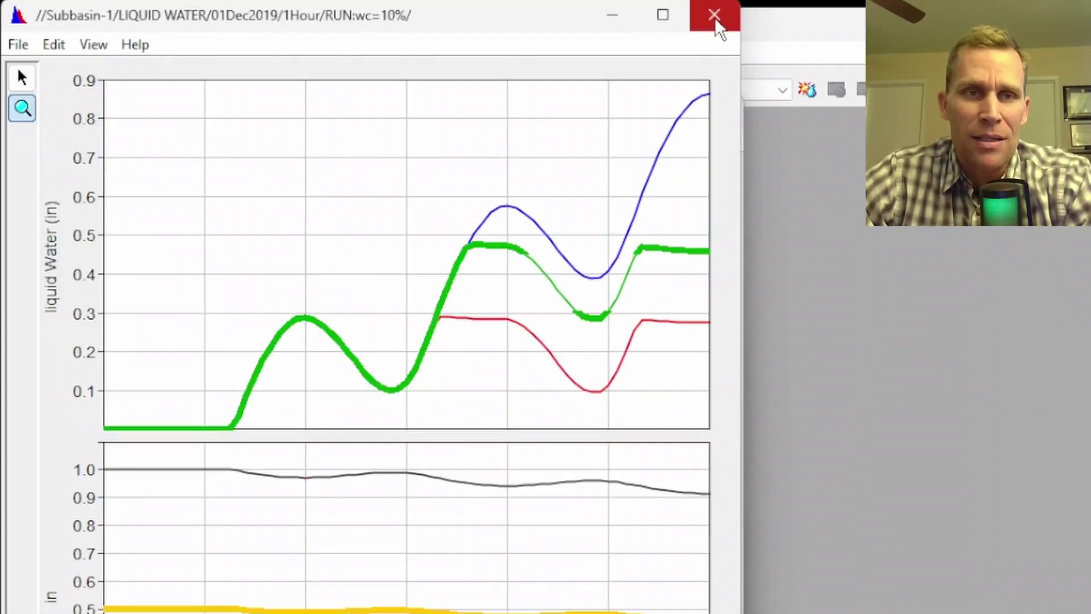
left_click(715, 18)
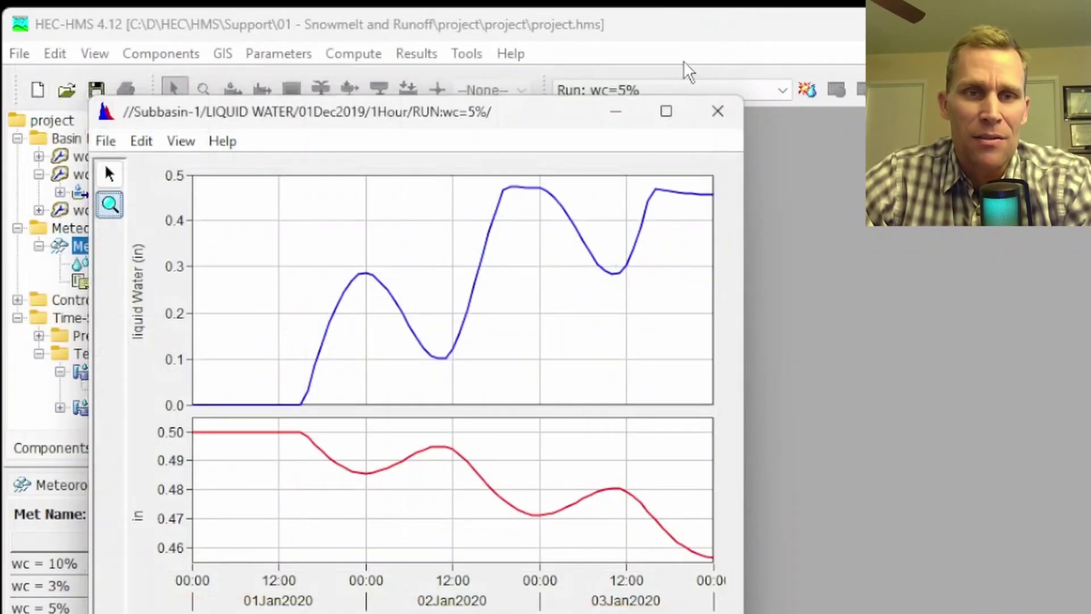
left_click(716, 109)
left_click(94, 158)
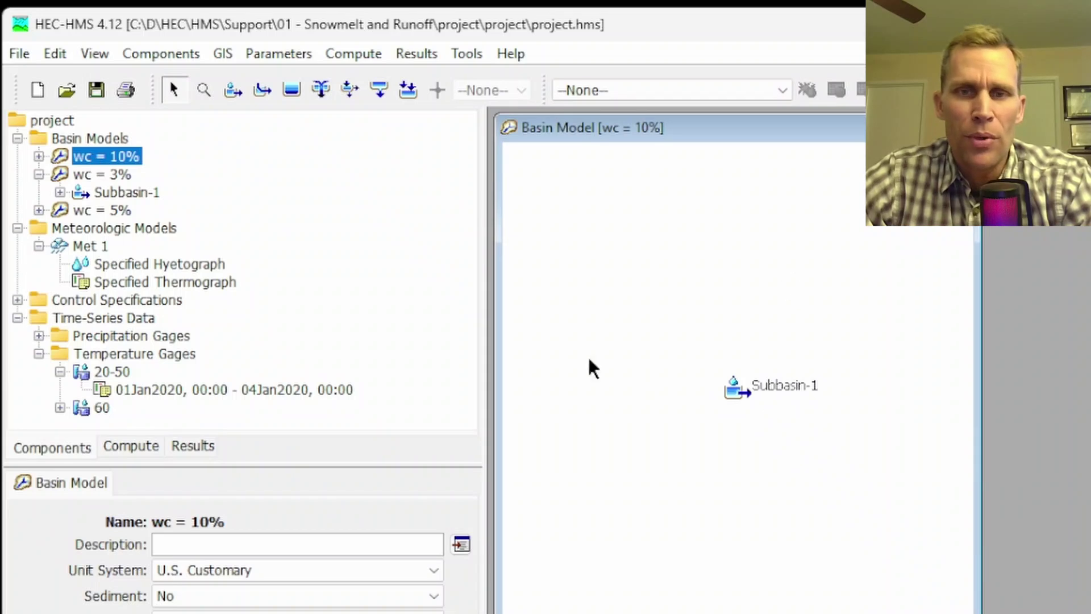
Switch to notes.txt in Notepad++ and review the LIQUID WATER, PRECIP-LWASS and PRECIP-EXCESS definitions, highlighting the PRECIP-EXCESS one.
key("alt+Tab")
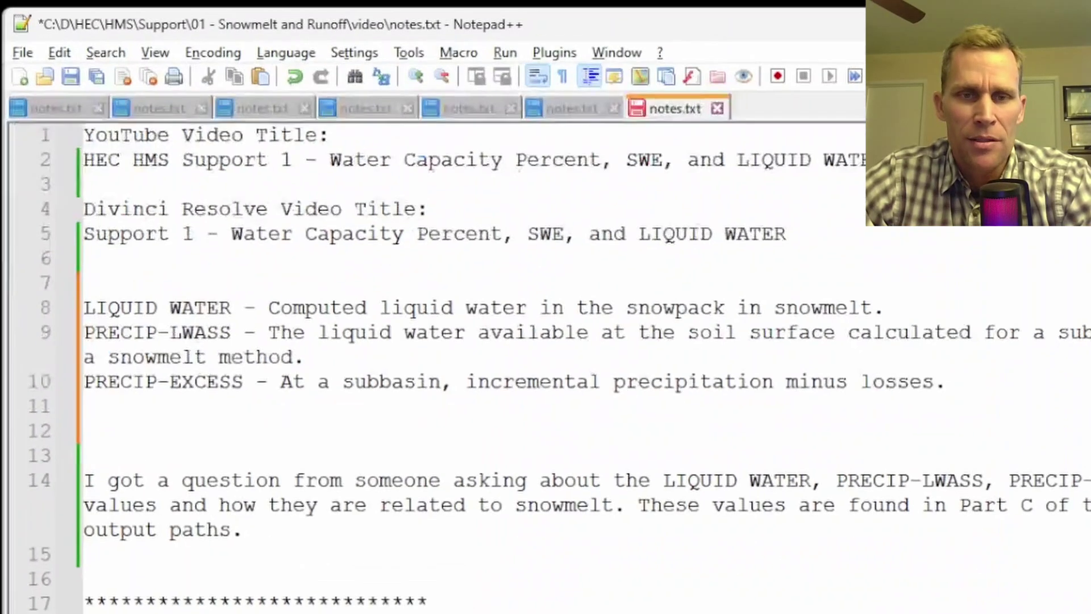
left_click_drag(66, 310, 222, 332)
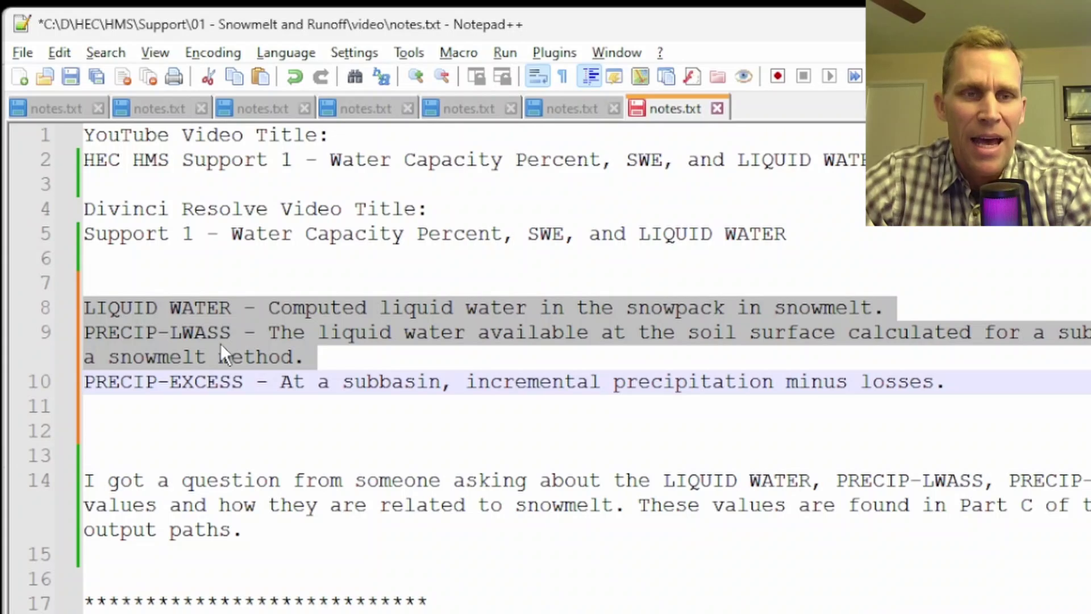
left_click(220, 345)
left_click_drag(96, 382, 233, 384)
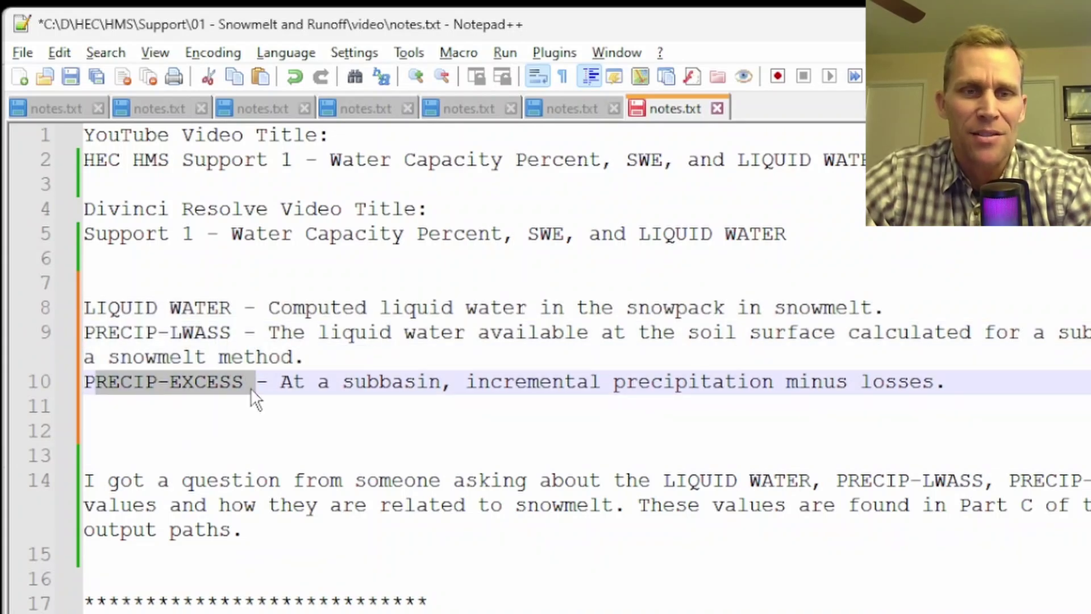
left_click_drag(614, 382, 873, 382)
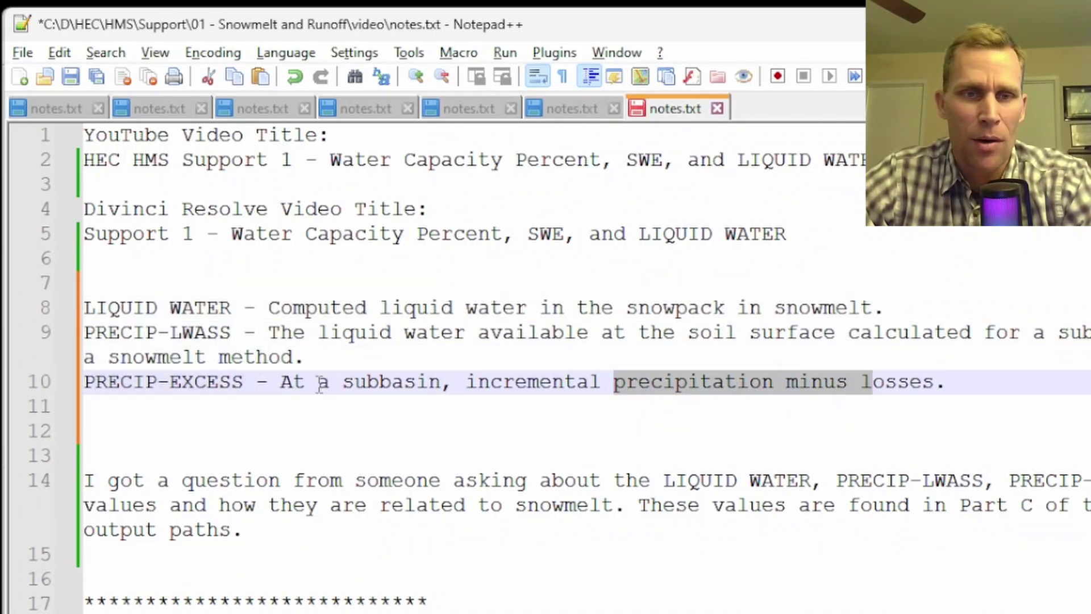
left_click_drag(84, 382, 910, 386)
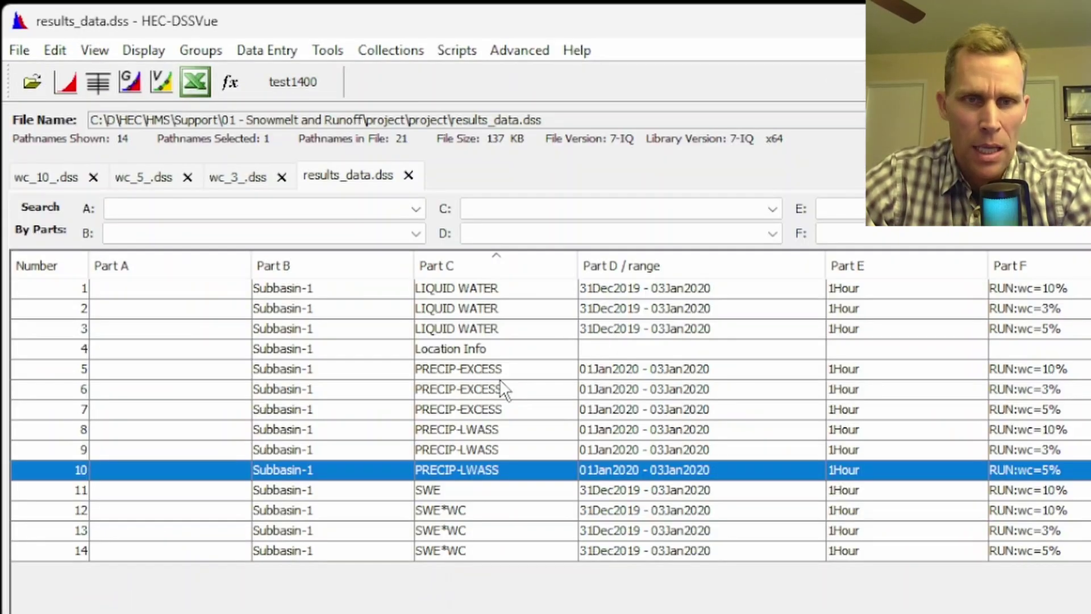
In HEC-DSSVue, plot the three PRECIP-EXCESS records for the 10%, 3% and 5% runs and tabulate them.
left_click(500, 374)
left_click(499, 408, "shift")
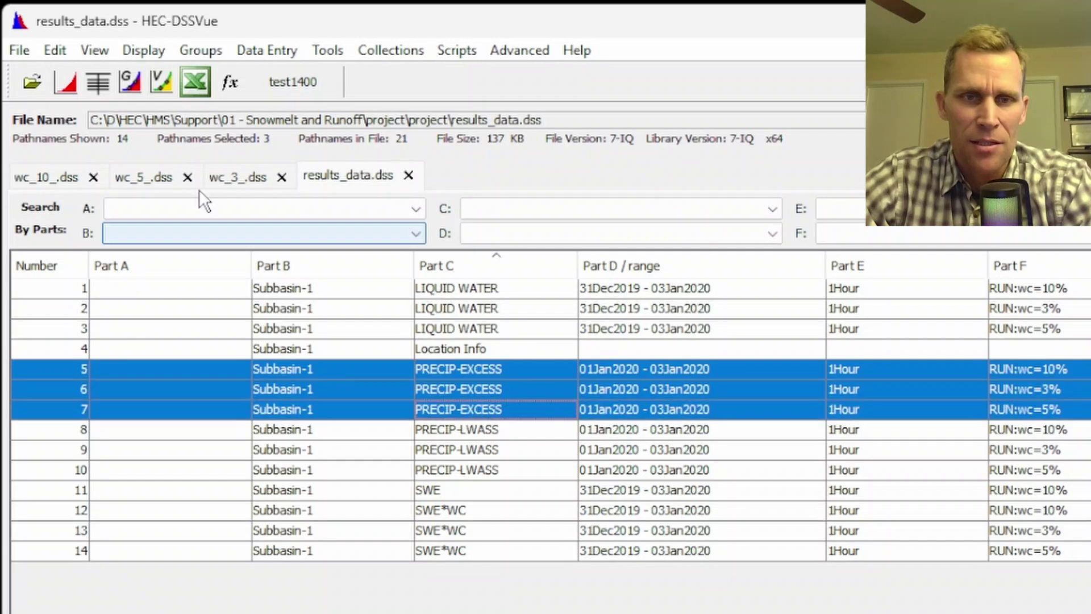
left_click(70, 77)
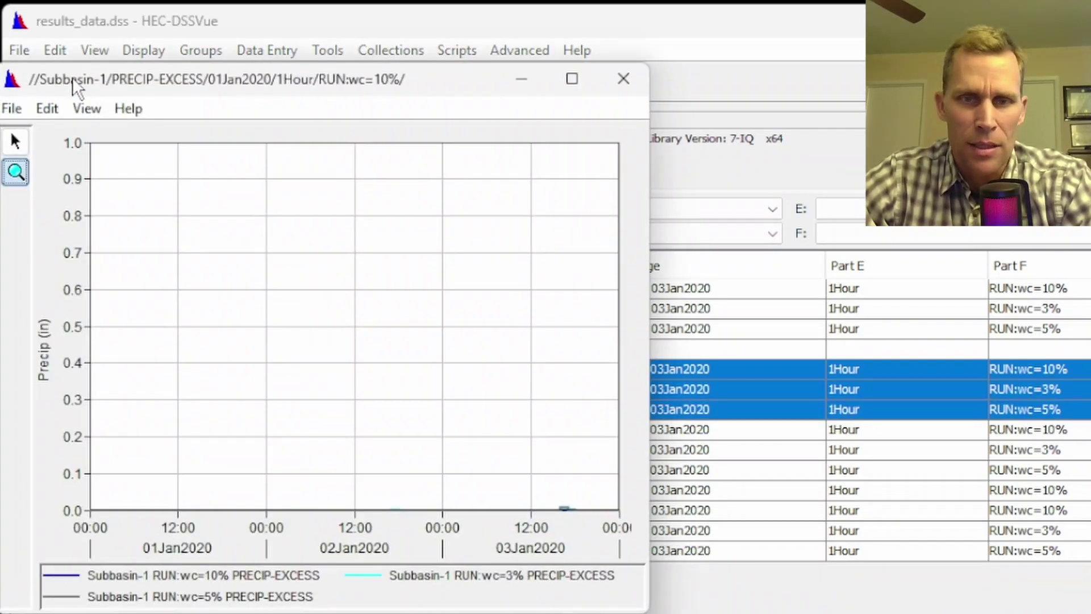
left_click(12, 109)
left_click(40, 134)
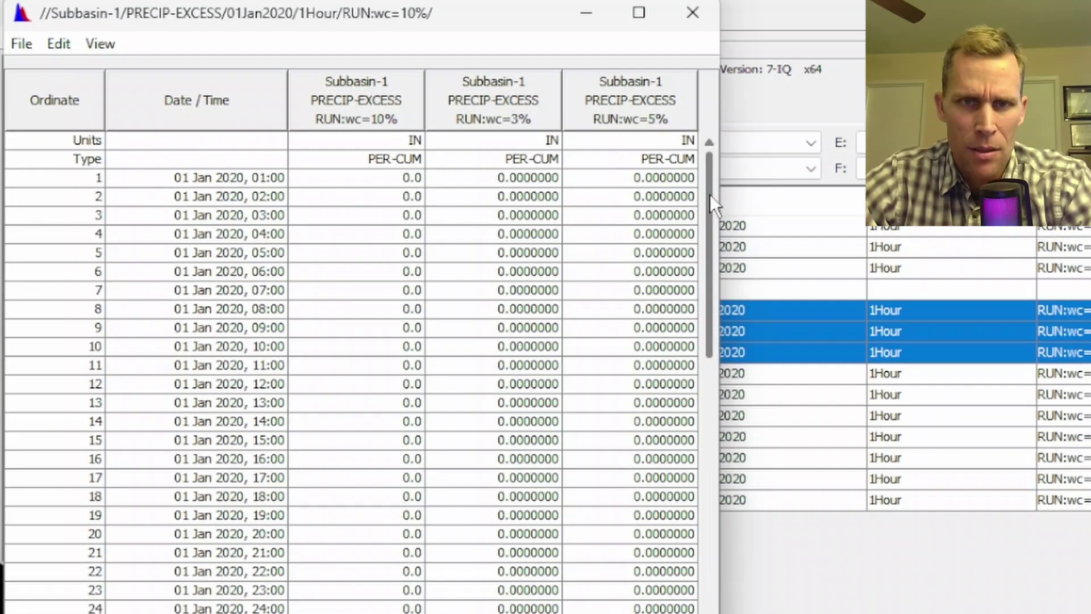
Highlight the 3% and 5% PRECIP-EXCESS values at 03 Jan 2020, 17:00 and 18:00, and close the table.
left_click_drag(673, 247, 703, 383)
left_click_drag(766, 279, 774, 492)
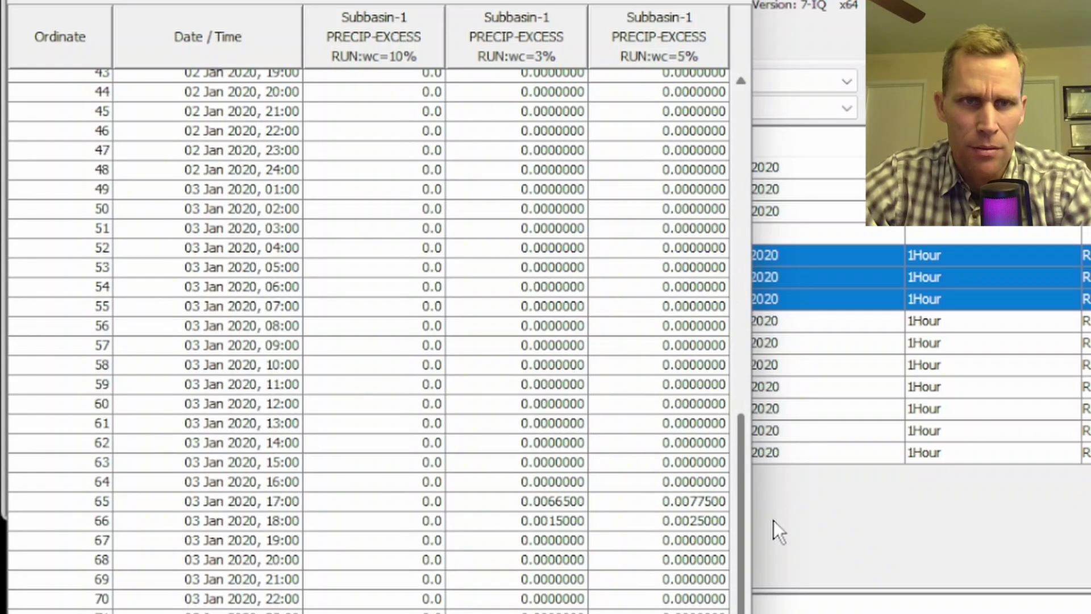
left_click_drag(697, 499, 546, 520)
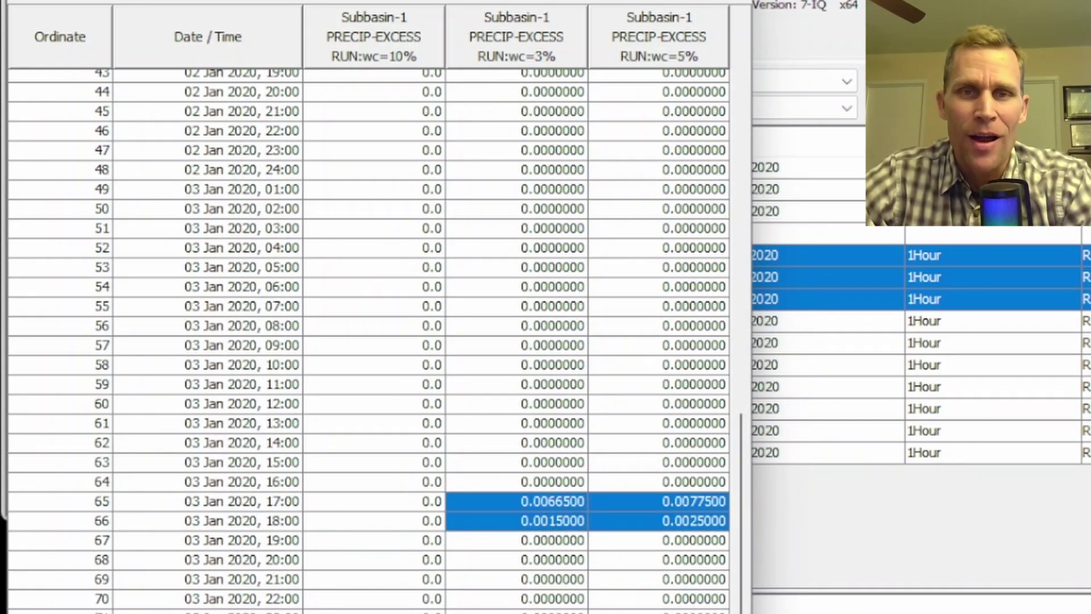
left_click(733, 1)
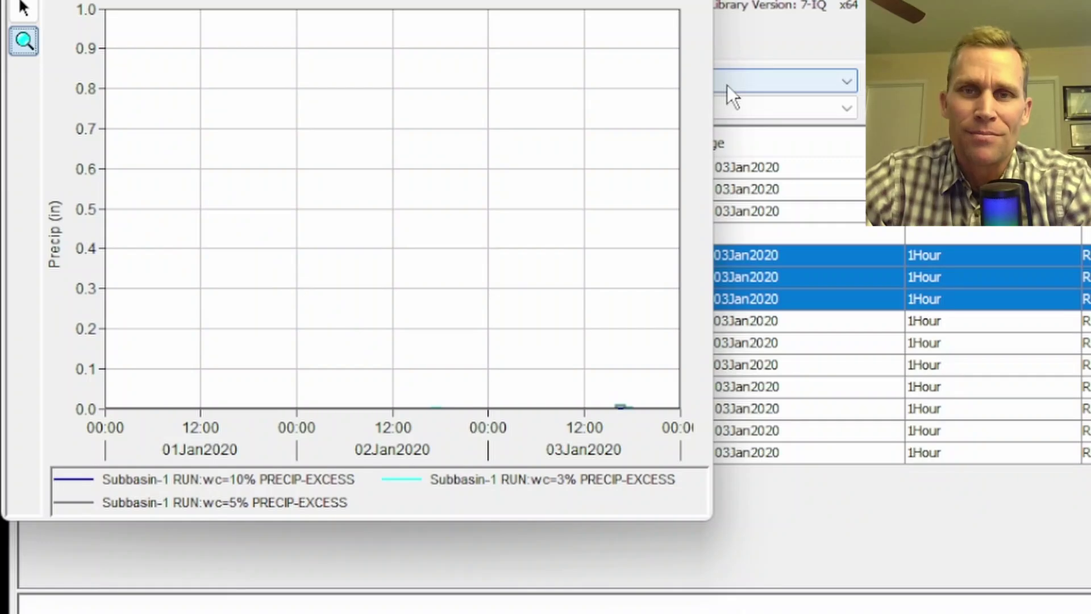